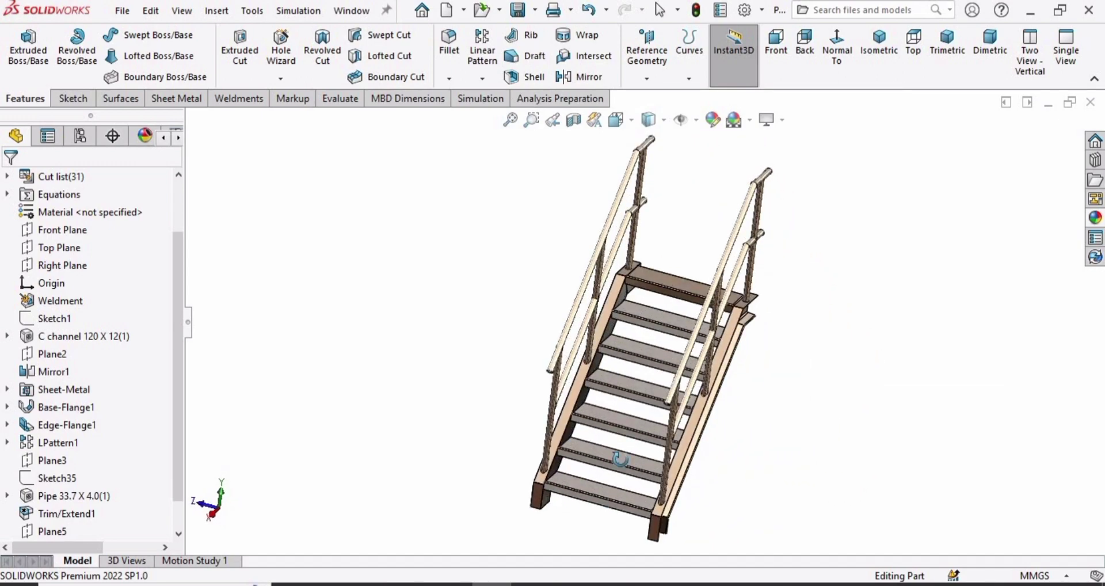
Create a new part document and set its scene background to Plain White.
{"action": "left_click", "coordinate": [872, 80]}
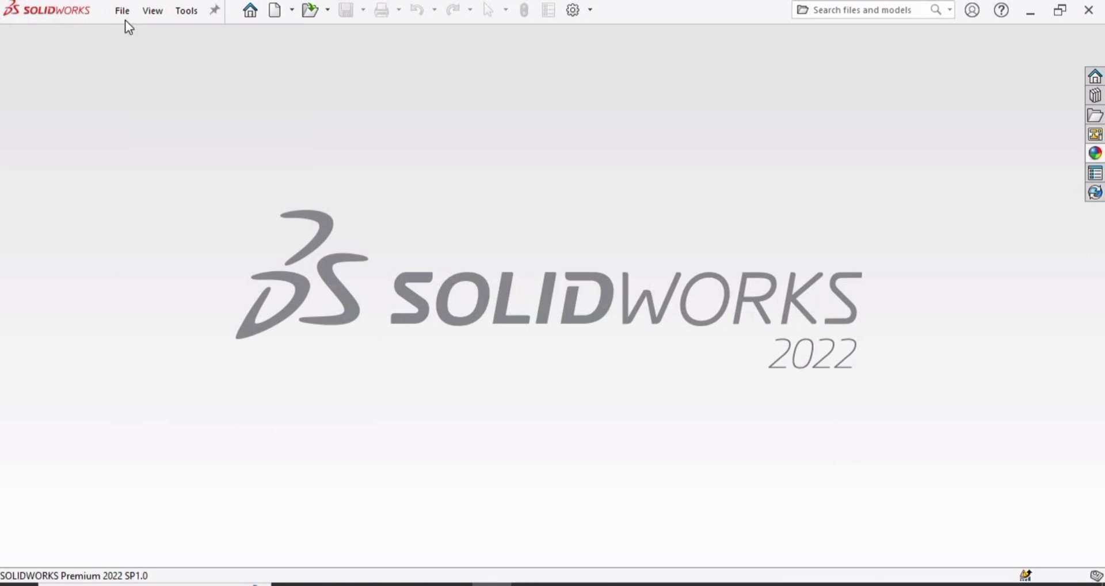
{"action": "left_click", "coordinate": [126, 20]}
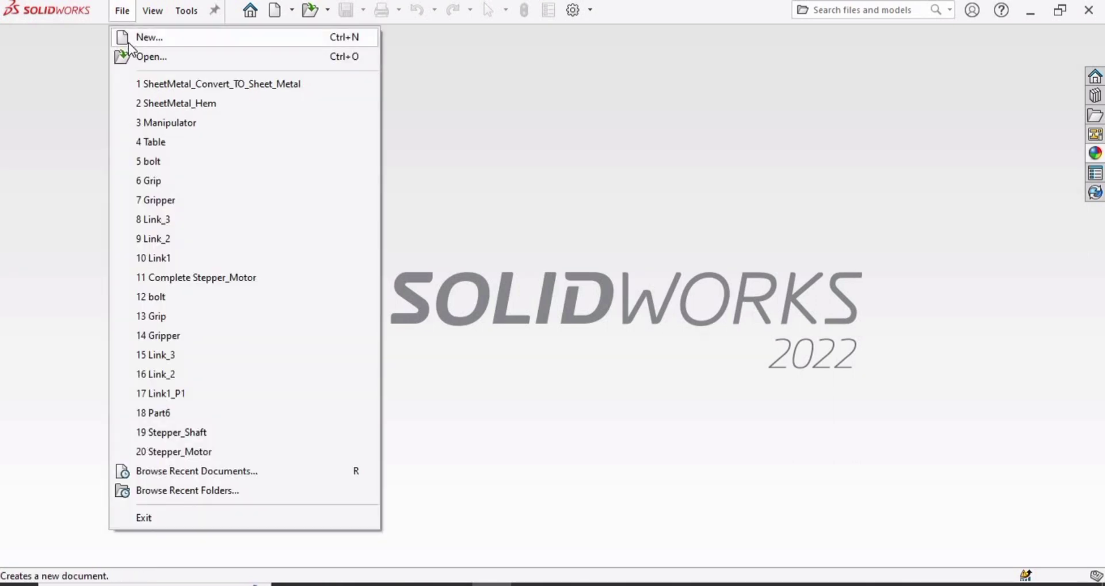
{"action": "left_click", "coordinate": [129, 40]}
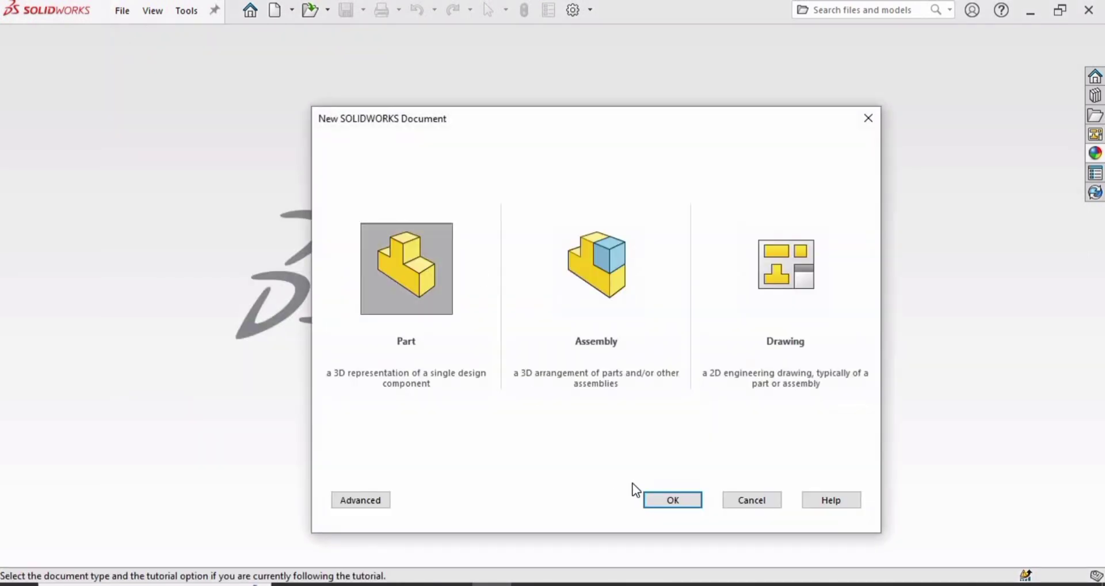
{"action": "left_click", "coordinate": [672, 498]}
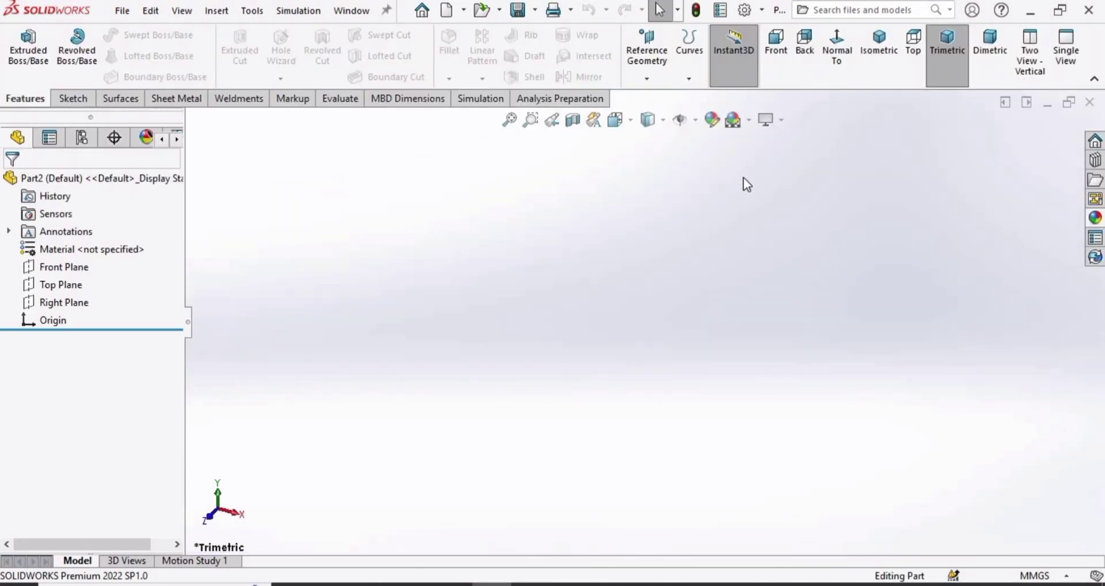
{"action": "left_click", "coordinate": [749, 122]}
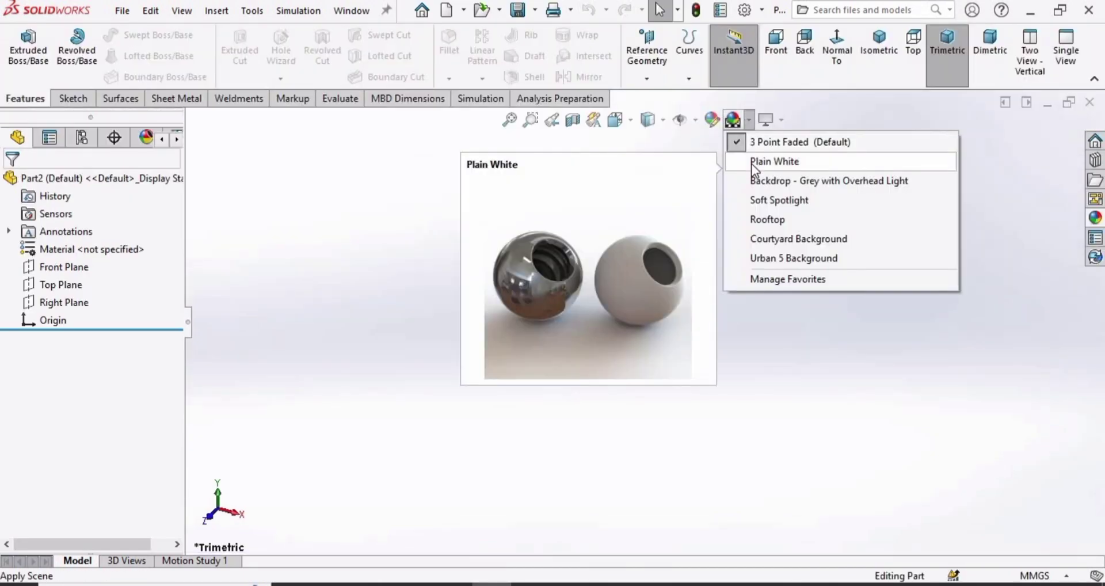
{"action": "left_click", "coordinate": [754, 162]}
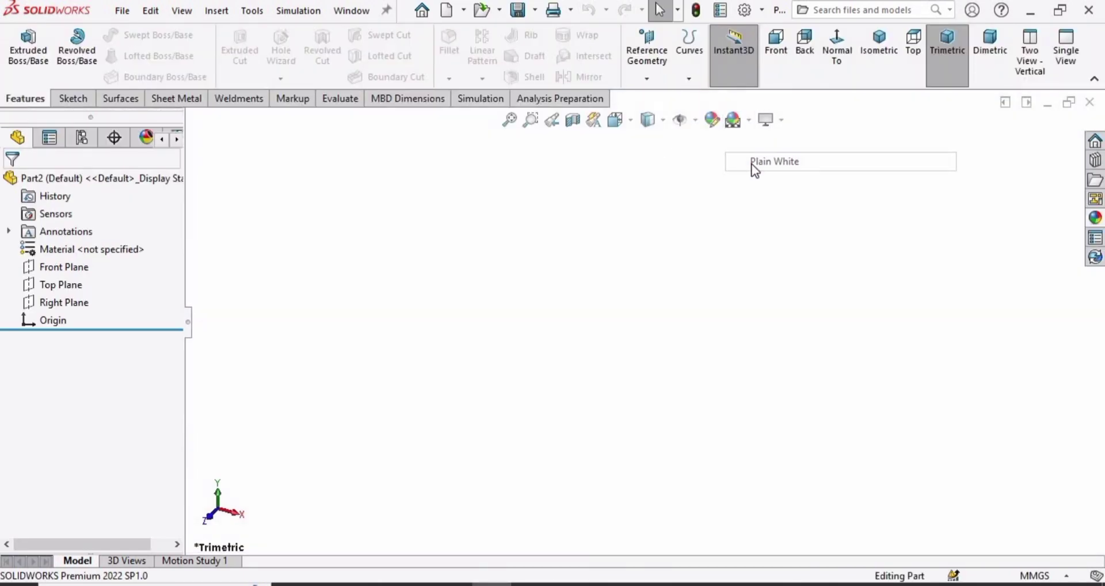
On the Front Plane, sketch connected lines from the origin: horizontal, diagonal downward, then vertical down, about 75.5 mm wide and 70.4 mm high overall.
{"action": "left_click", "coordinate": [75, 99]}
{"action": "left_click", "coordinate": [69, 267]}
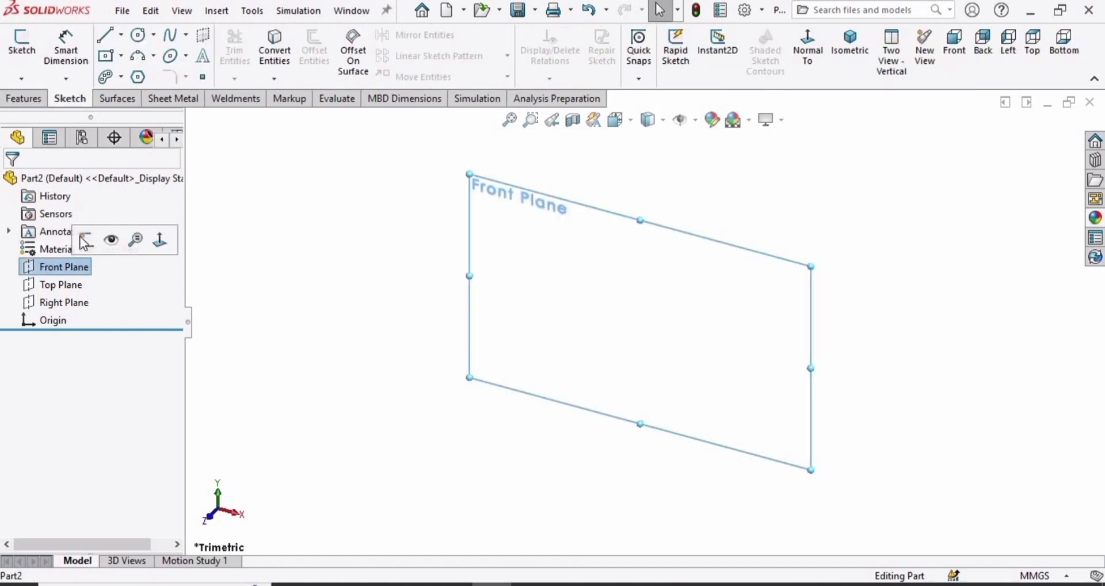
{"action": "left_click", "coordinate": [84, 240]}
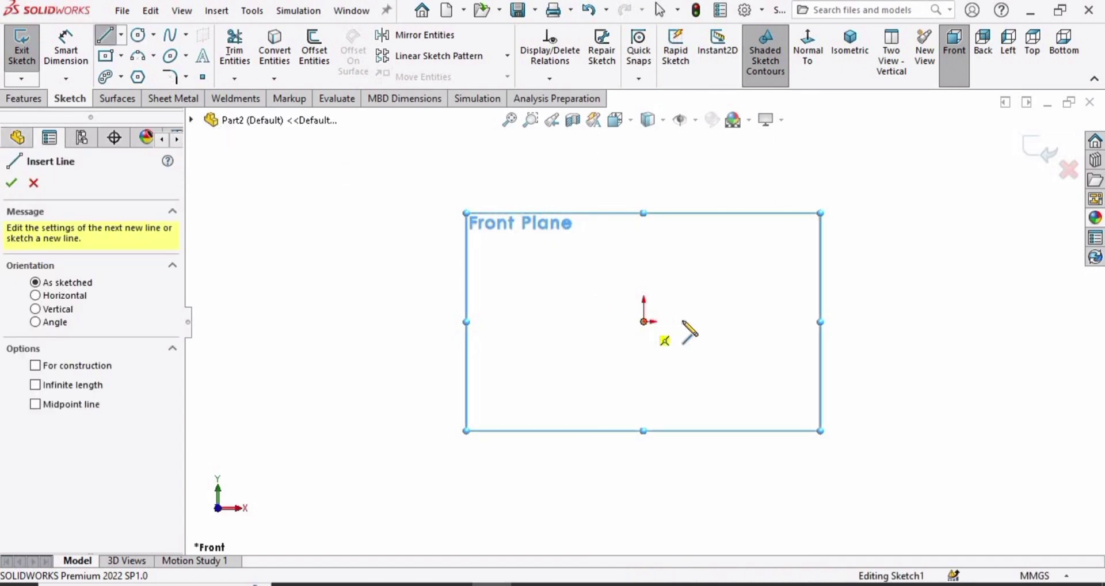
{"action": "left_click_drag", "start_coordinate": [644, 321], "coordinate": [697, 321]}
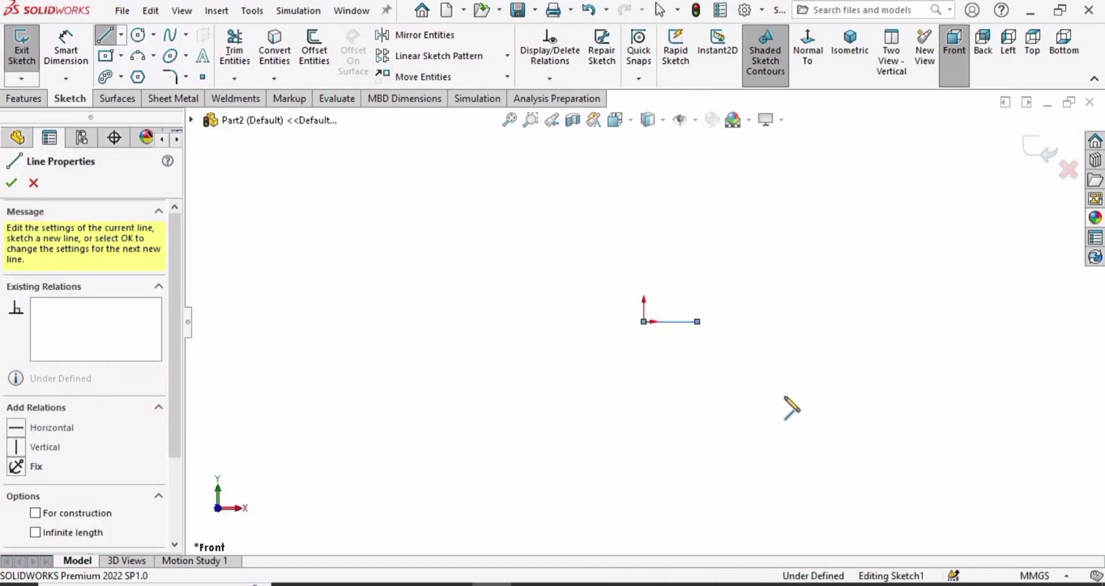
{"action": "left_click", "coordinate": [793, 418]}
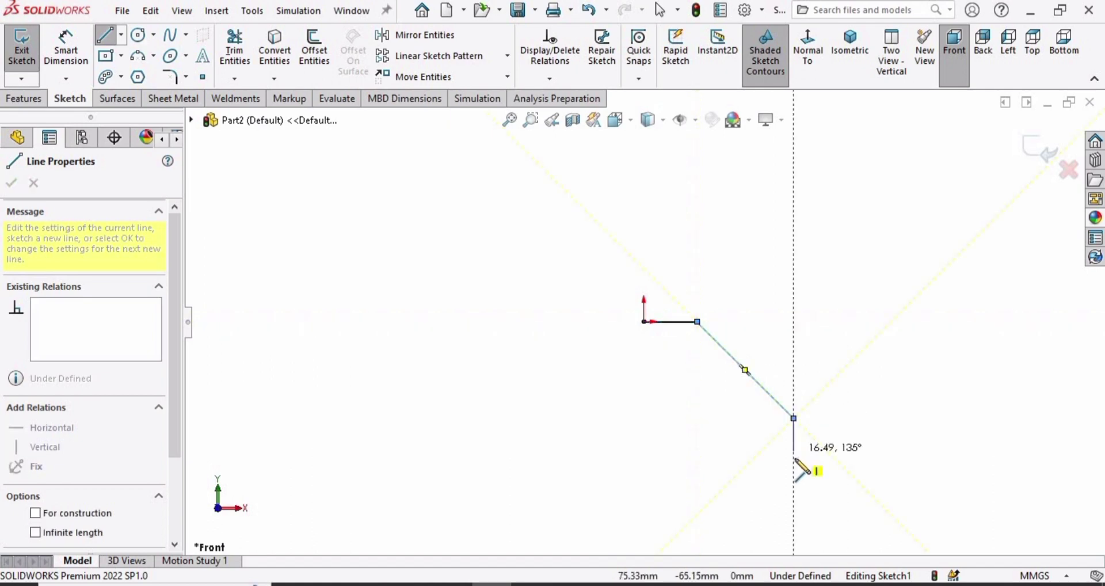
{"action": "left_click", "coordinate": [794, 462]}
{"action": "key", "text": "Escape"}
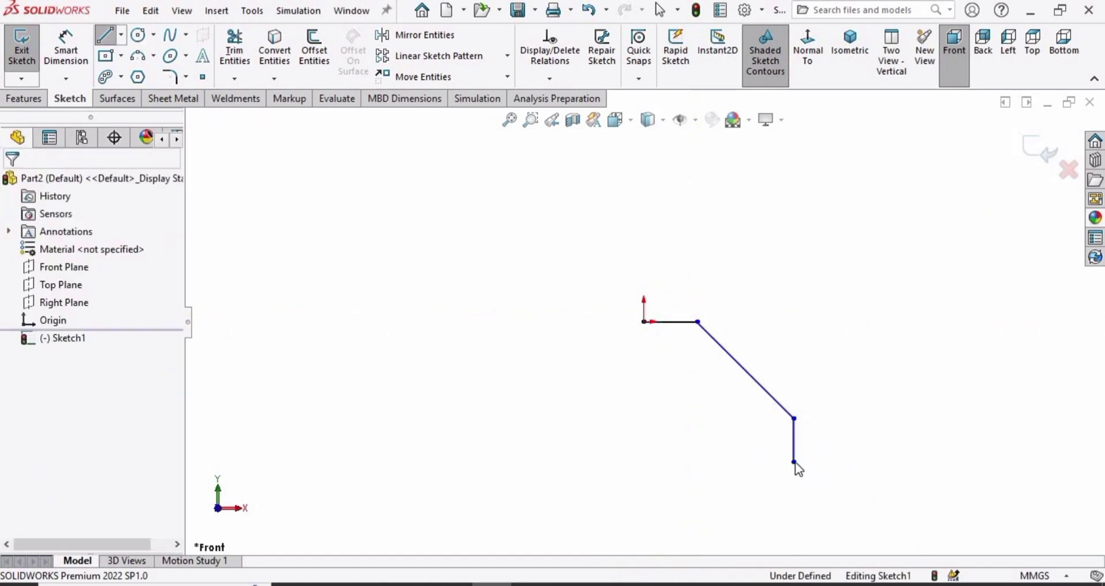
Dimension the vertical distance from the origin to the lowest endpoint of the line chain as 1000 mm.
{"action": "left_click", "coordinate": [74, 57]}
{"action": "left_click", "coordinate": [644, 321]}
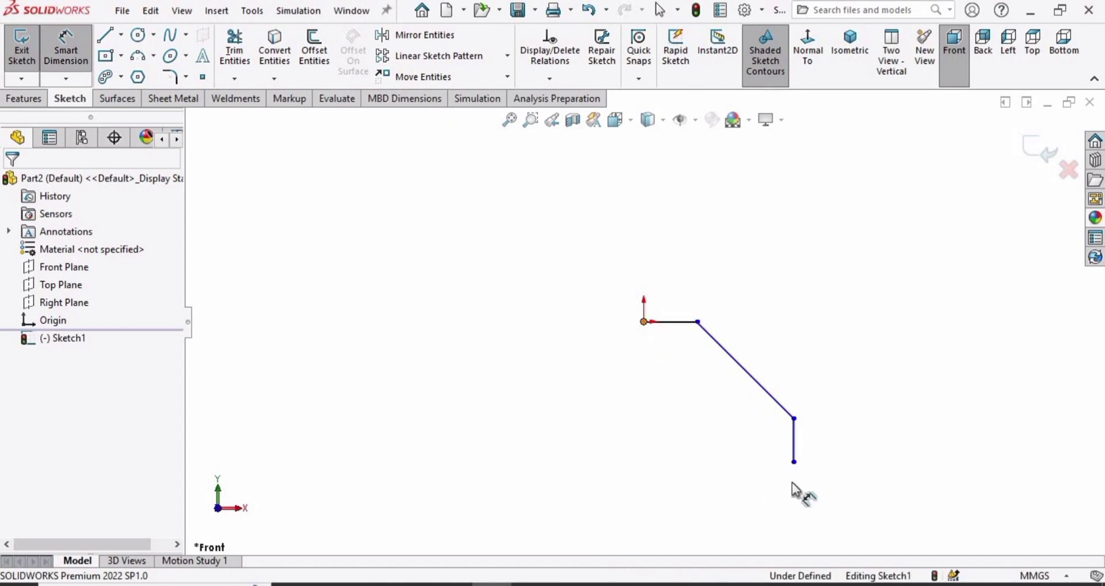
{"action": "left_click", "coordinate": [794, 462]}
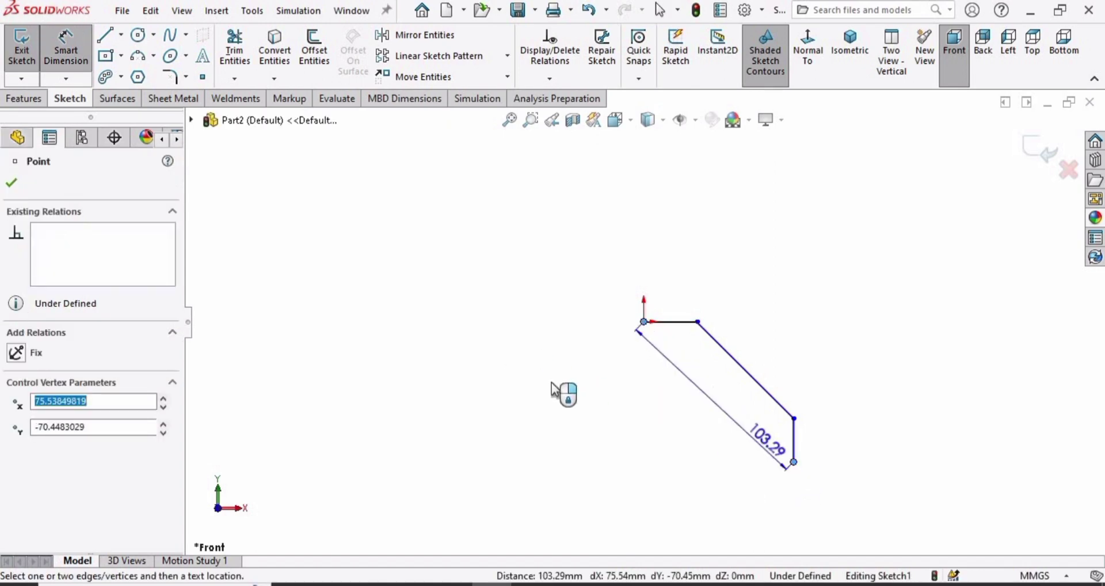
{"action": "left_click", "coordinate": [541, 393]}
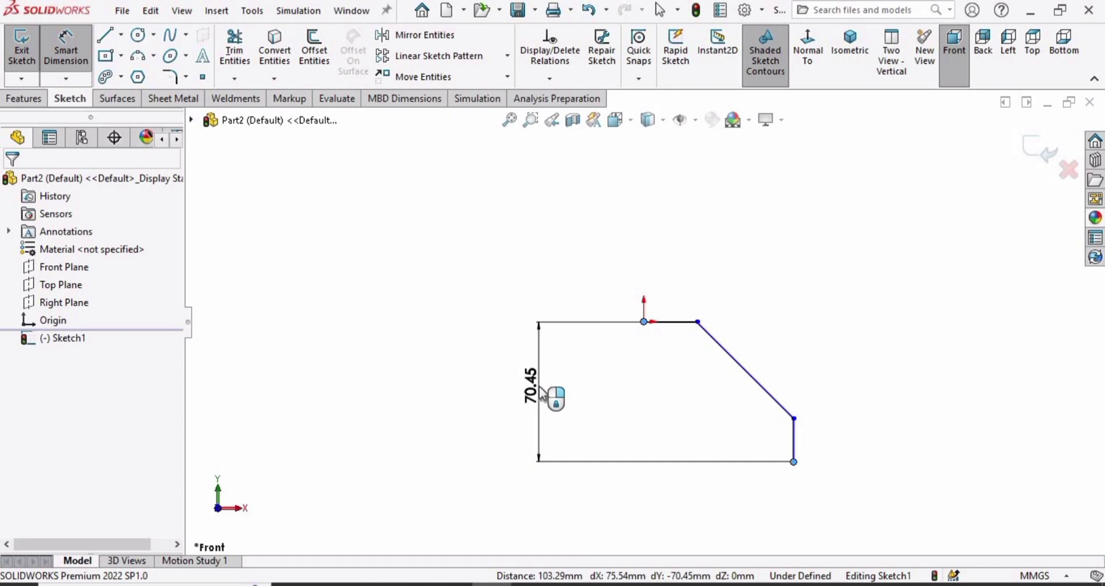
{"action": "type", "text": "1000"}
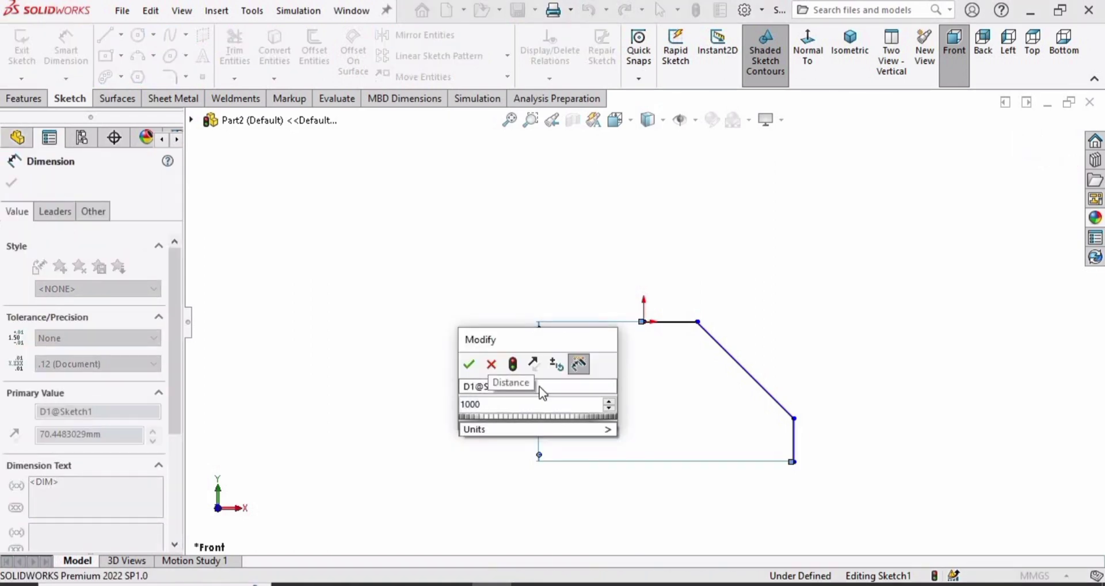
{"action": "key", "text": "Return"}
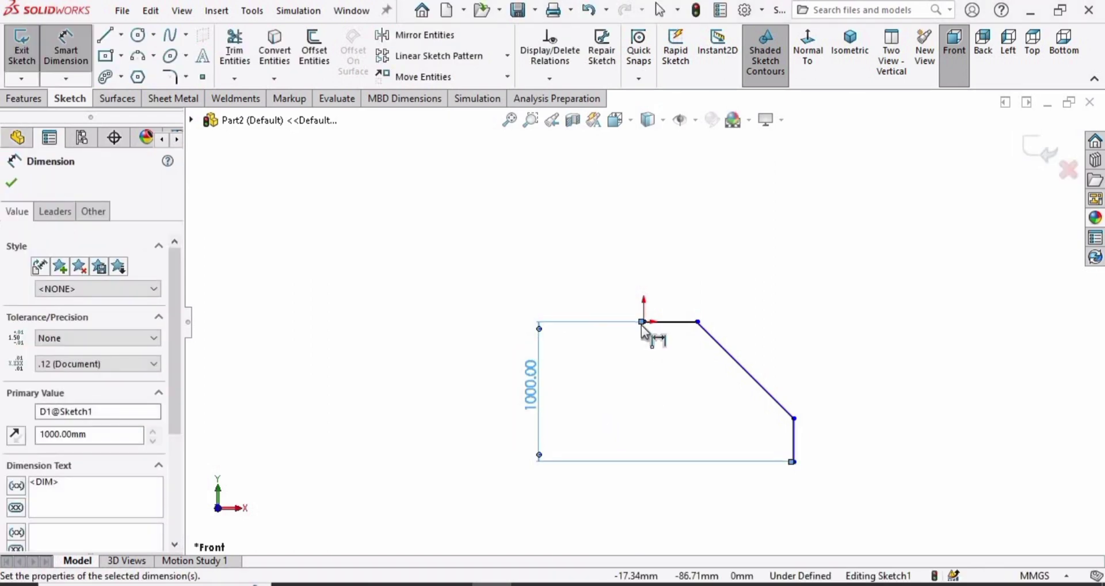
Dimension the horizontal distance from the origin to the lowest endpoint of the line chain as 1060 mm.
{"action": "left_click", "coordinate": [644, 322]}
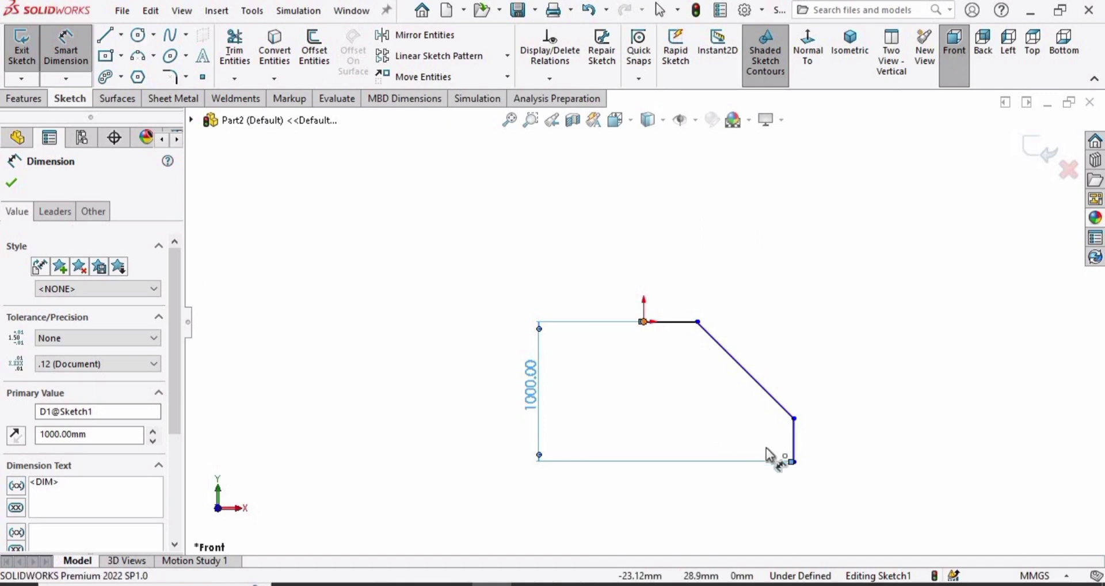
{"action": "left_click", "coordinate": [794, 461]}
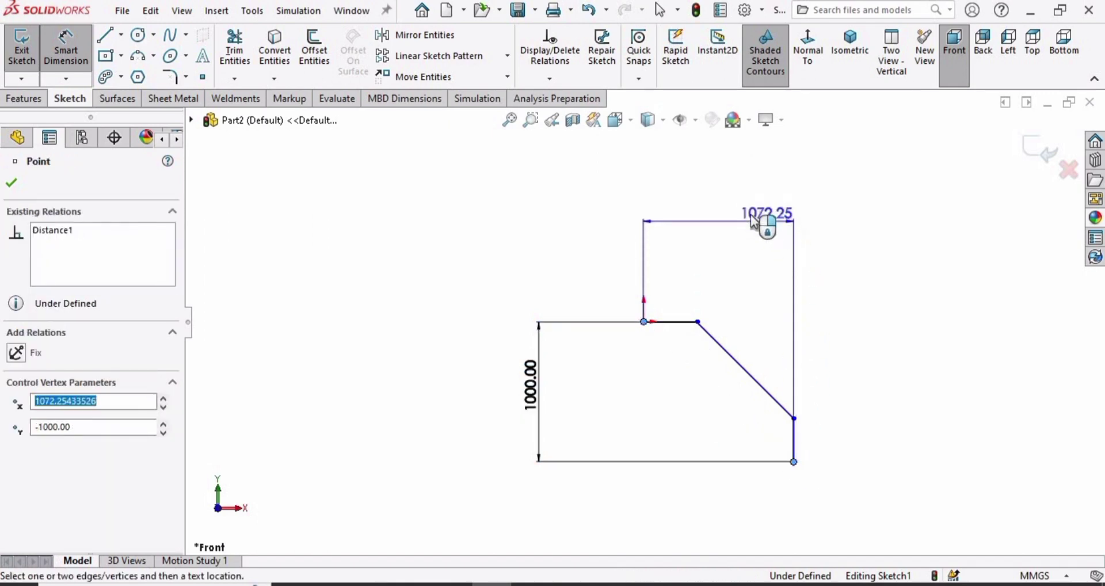
{"action": "left_click", "coordinate": [717, 224]}
{"action": "type", "text": "1060"}
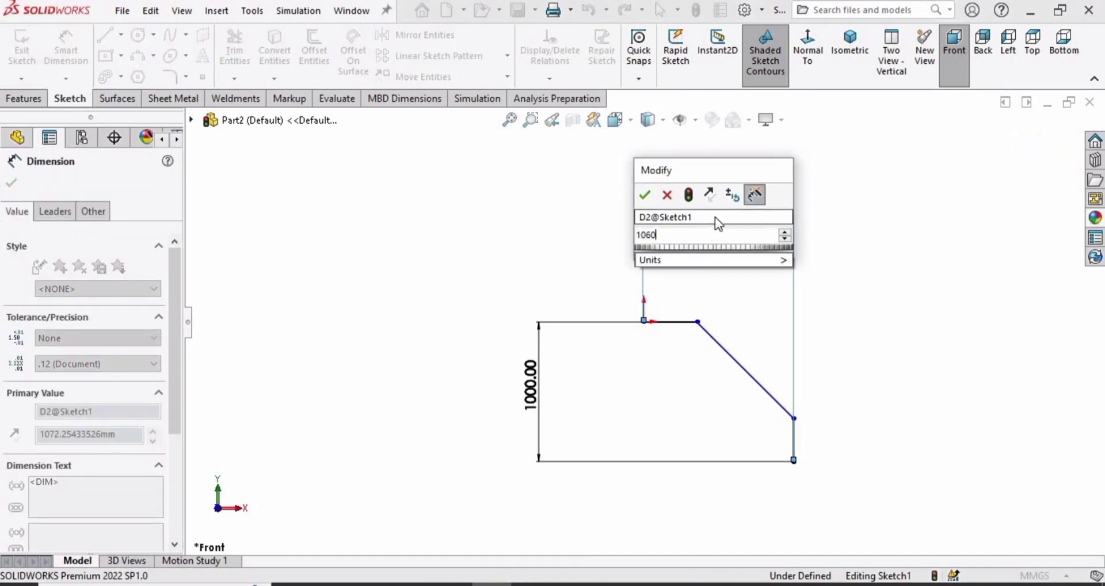
{"action": "key", "text": "Return"}
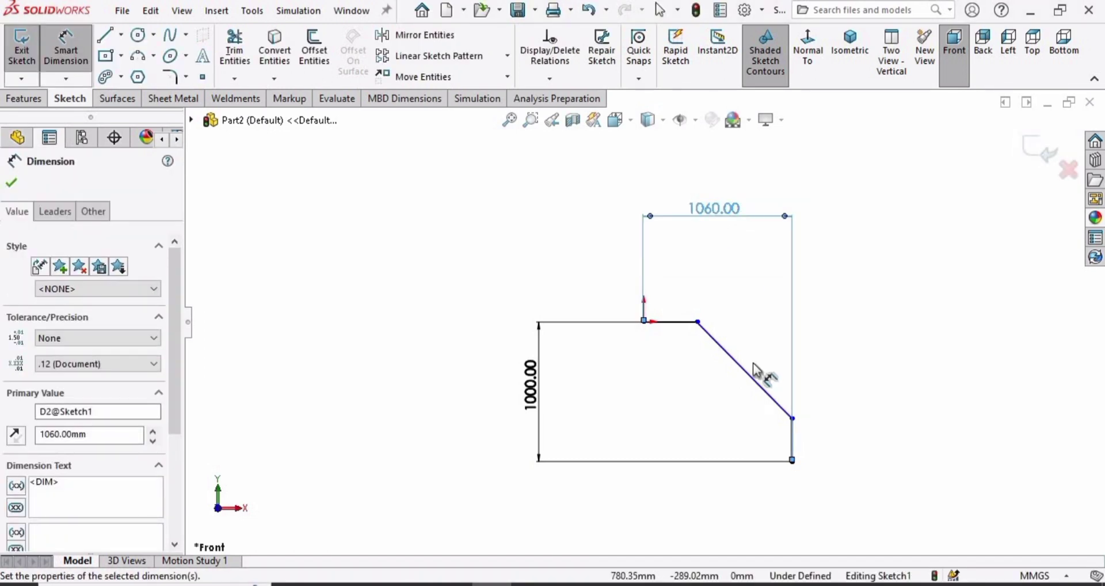
Dimension the angle between the diagonal line and the short vertical line as 135 degrees.
{"action": "left_click", "coordinate": [768, 395]}
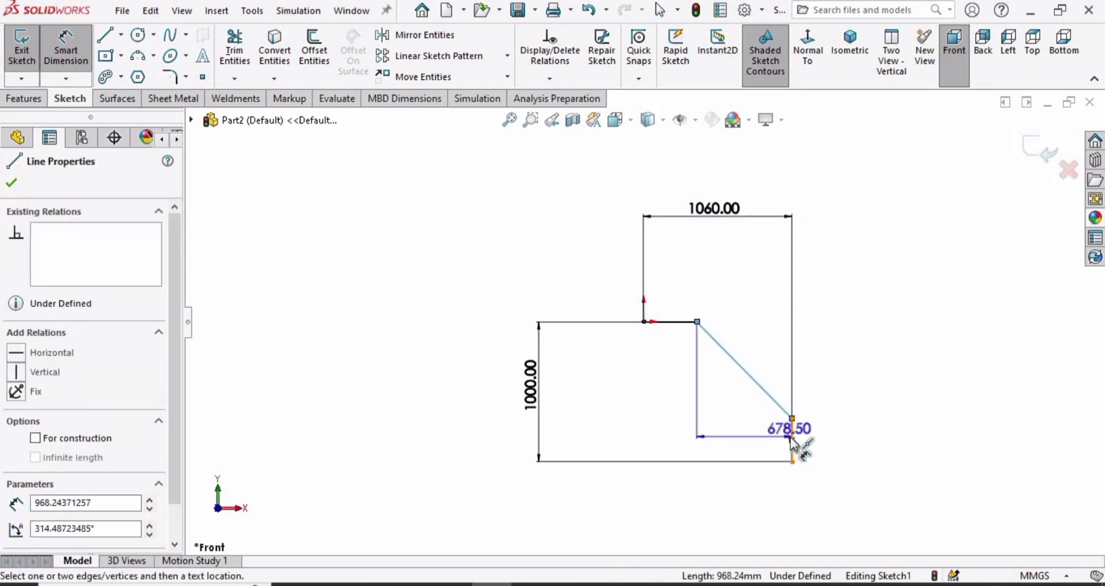
{"action": "scroll", "coordinate": [792, 443], "scroll_direction": "down", "scroll_amount": 6}
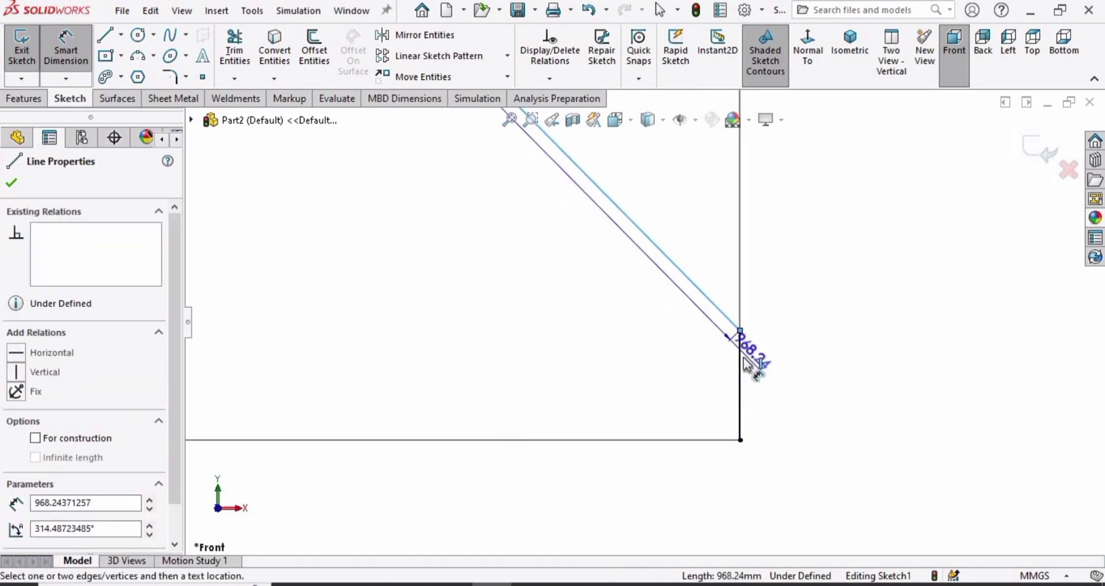
{"action": "left_click", "coordinate": [740, 352]}
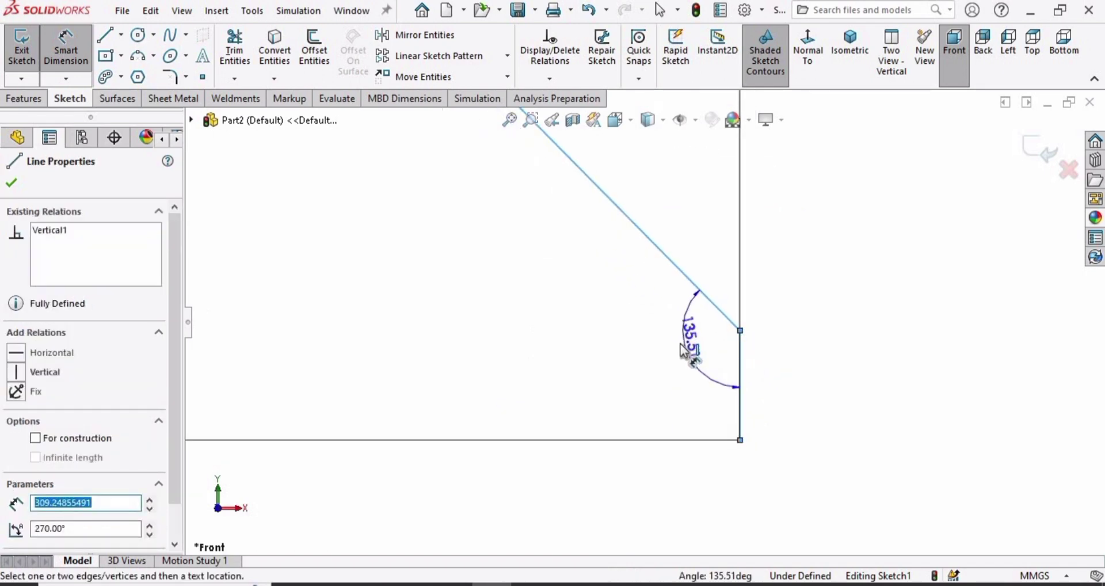
{"action": "left_click", "coordinate": [672, 322]}
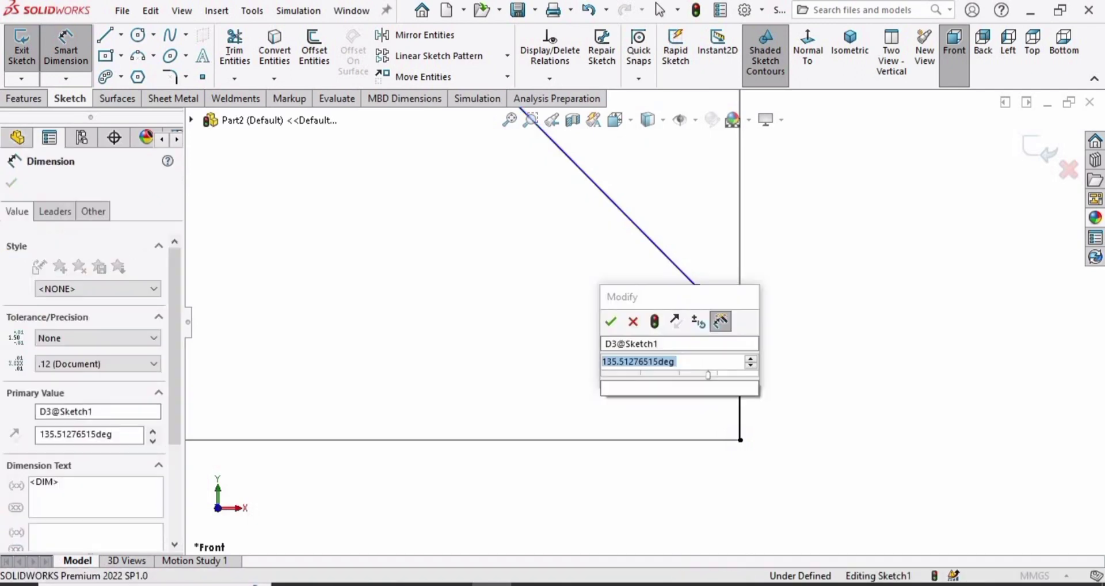
{"action": "type", "text": "135"}
{"action": "left_click", "coordinate": [610, 321]}
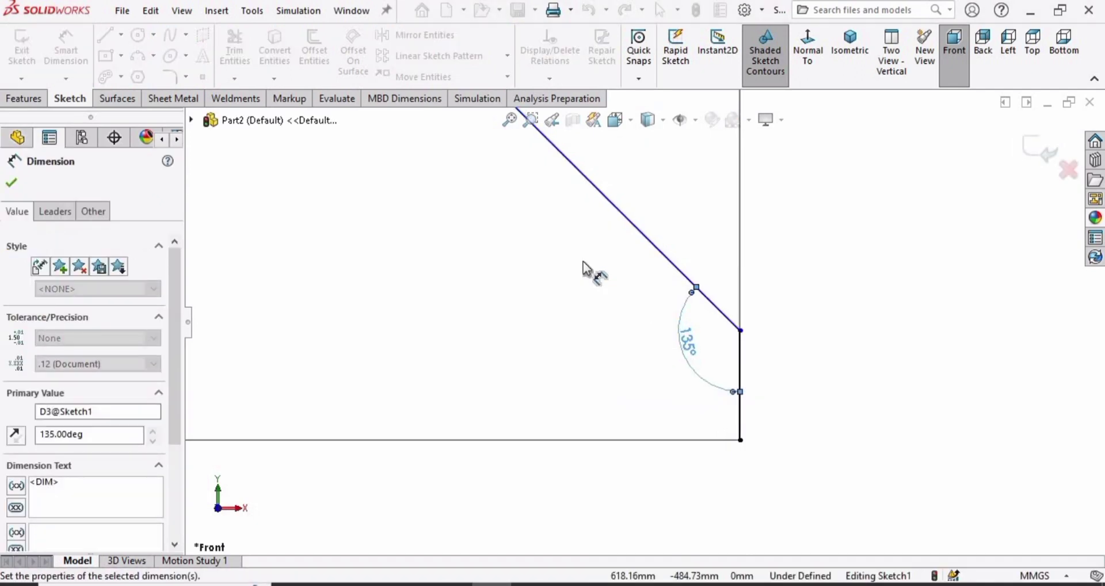
Dimension the short horizontal line at the origin as 200 mm and finish the sketch.
{"action": "scroll", "coordinate": [584, 269], "scroll_direction": "up", "scroll_amount": 4}
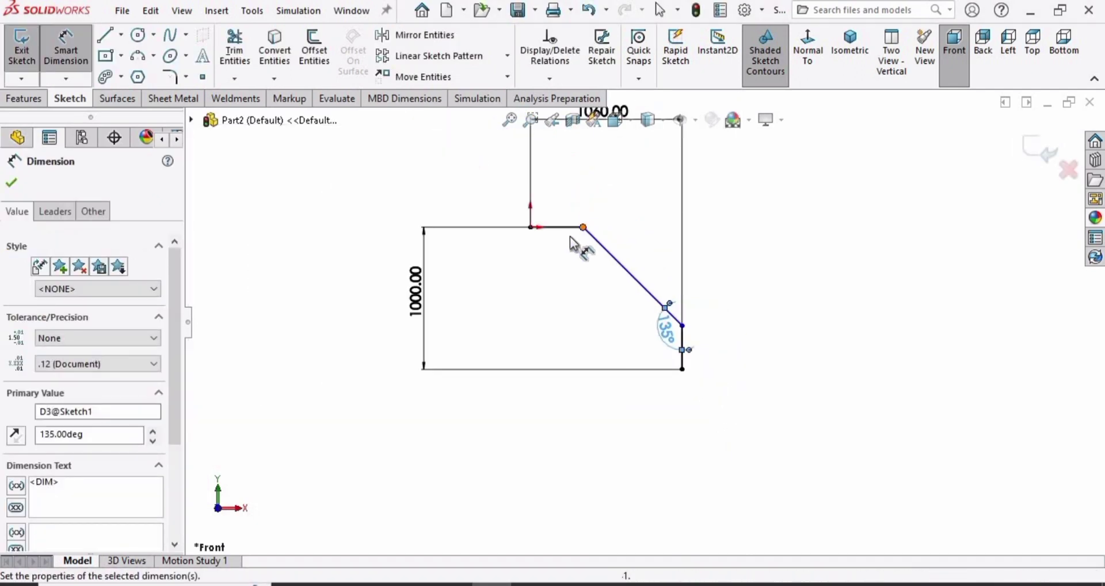
{"action": "left_click", "coordinate": [576, 227]}
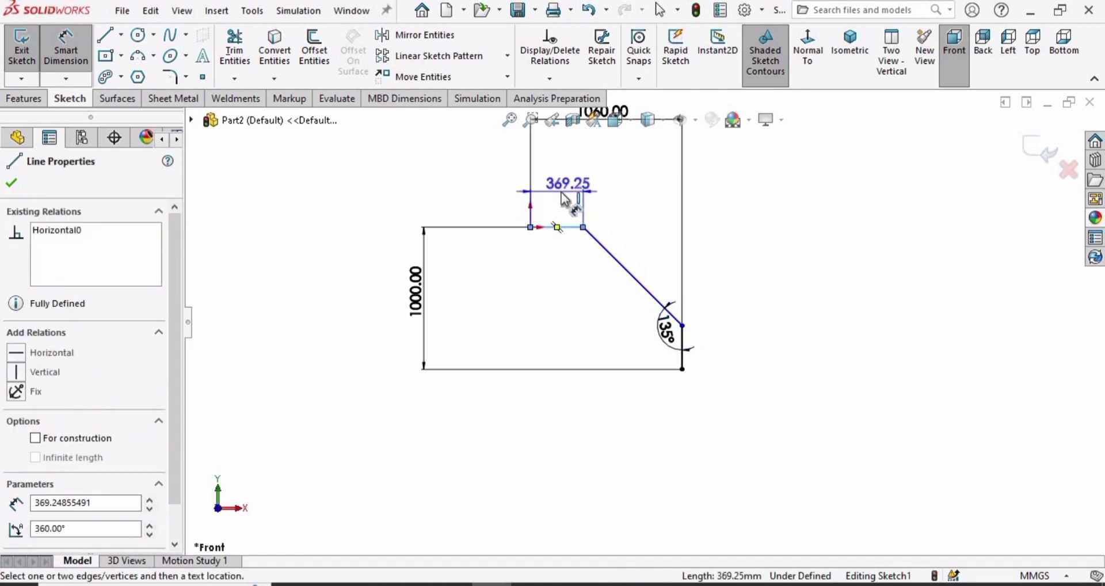
{"action": "left_click", "coordinate": [564, 201]}
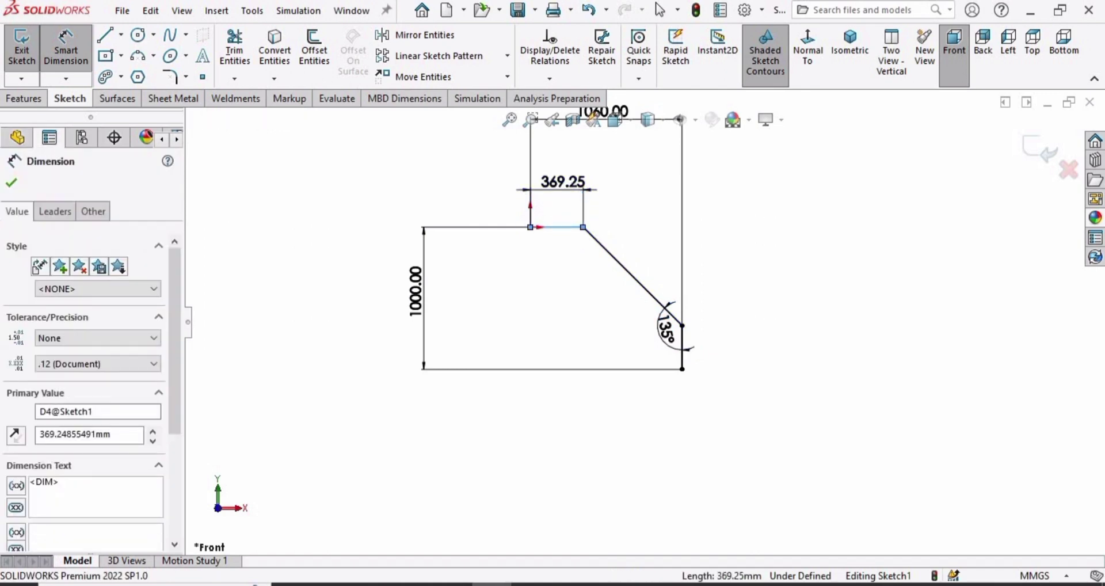
{"action": "type", "text": "200"}
{"action": "key", "text": "Return"}
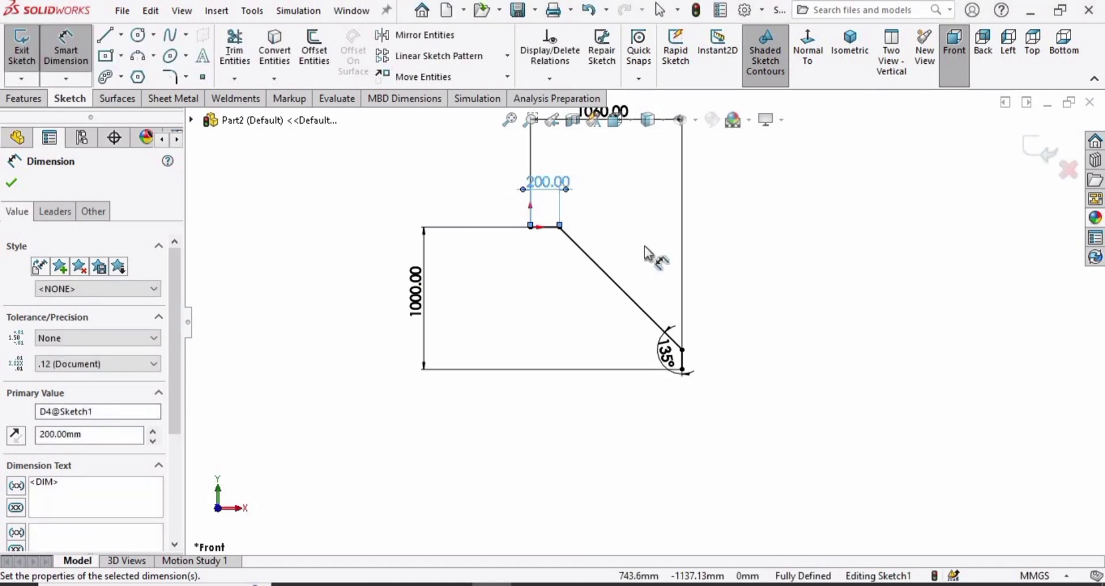
{"action": "scroll", "coordinate": [635, 236], "scroll_direction": "up", "scroll_amount": 2}
{"action": "scroll", "coordinate": [630, 254], "scroll_direction": "down", "scroll_amount": 1}
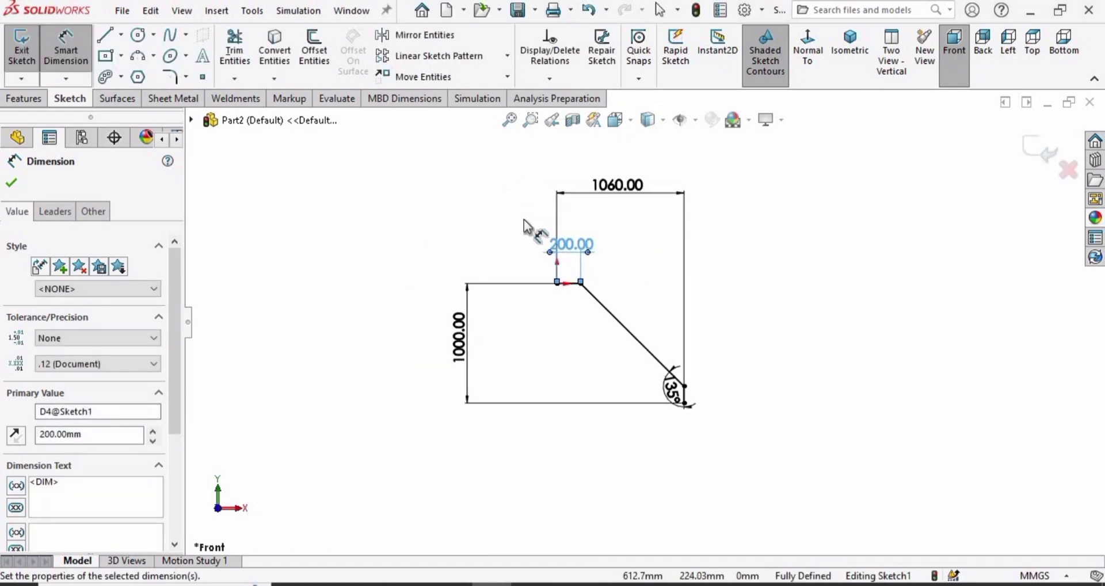
{"action": "left_click", "coordinate": [12, 185]}
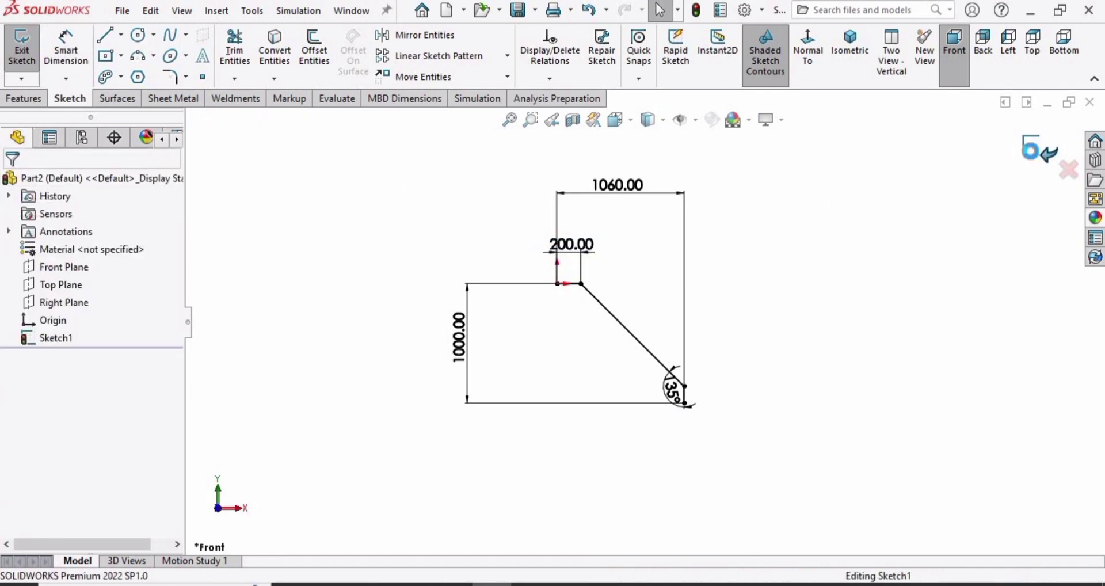
{"action": "left_click", "coordinate": [1040, 149]}
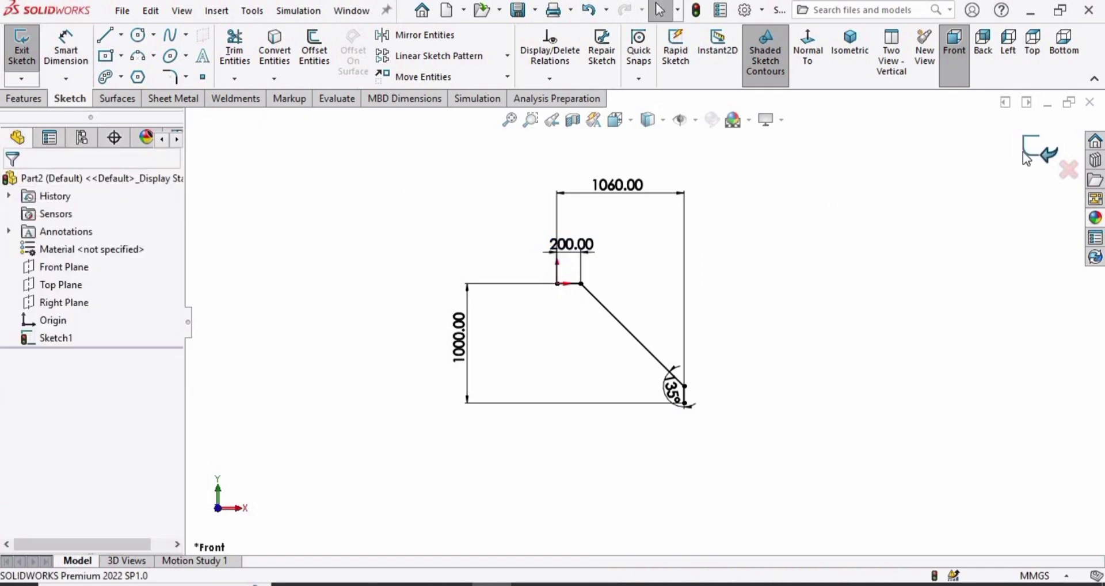
Show the Weldments commands and check that Weldments is among the enabled tool sets.
{"action": "left_click", "coordinate": [235, 100]}
{"action": "right_click", "coordinate": [248, 107]}
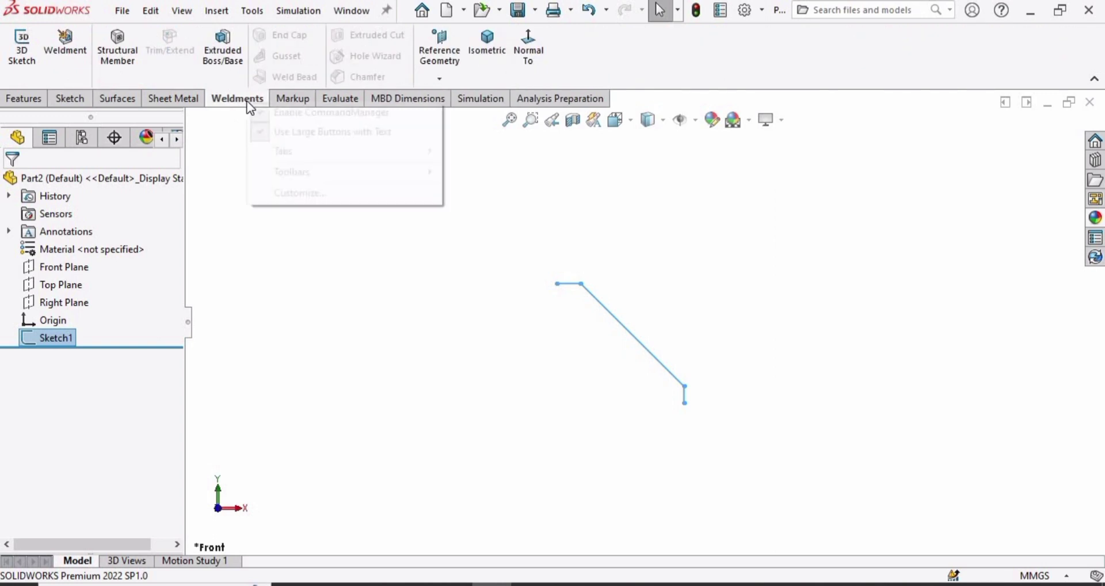
{"action": "mouse_move", "coordinate": [397, 152]}
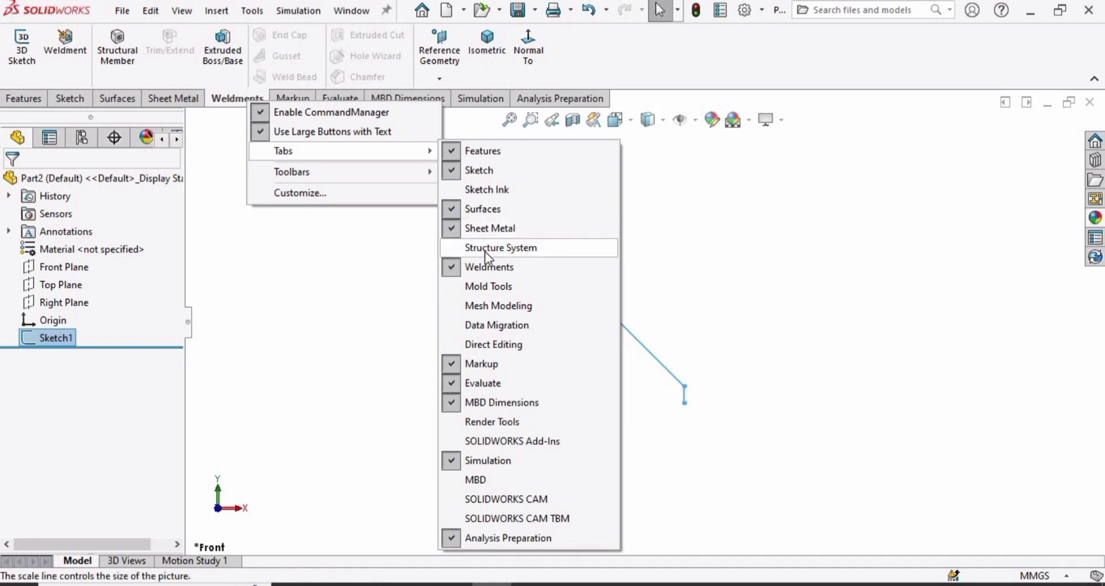
{"action": "left_click", "coordinate": [289, 263]}
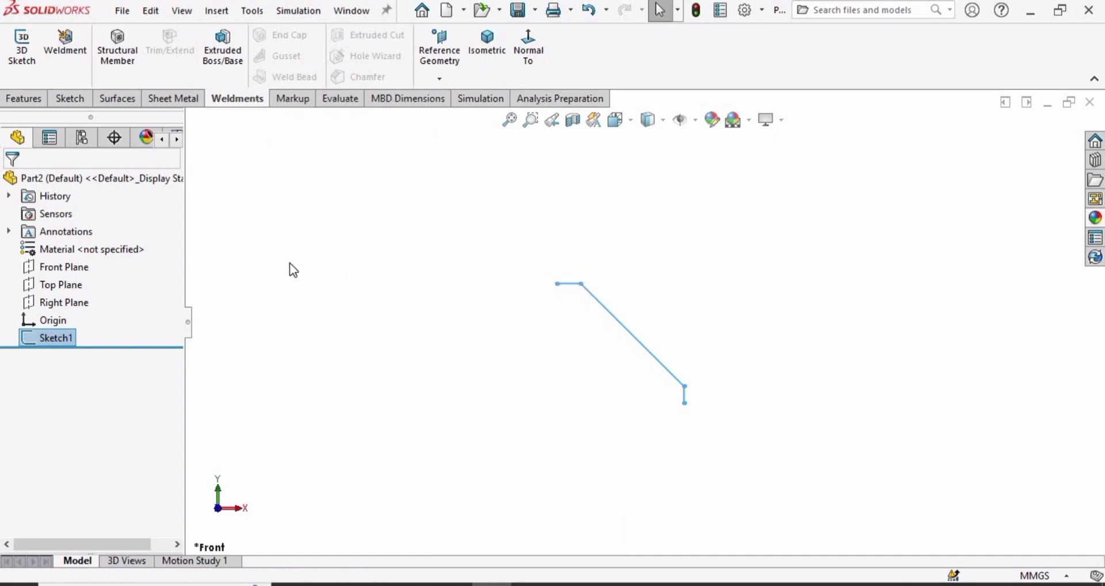
Start a structural member using the iso standard, c channel type and 120 x 12 size.
{"action": "left_click", "coordinate": [289, 262]}
{"action": "left_click", "coordinate": [117, 56]}
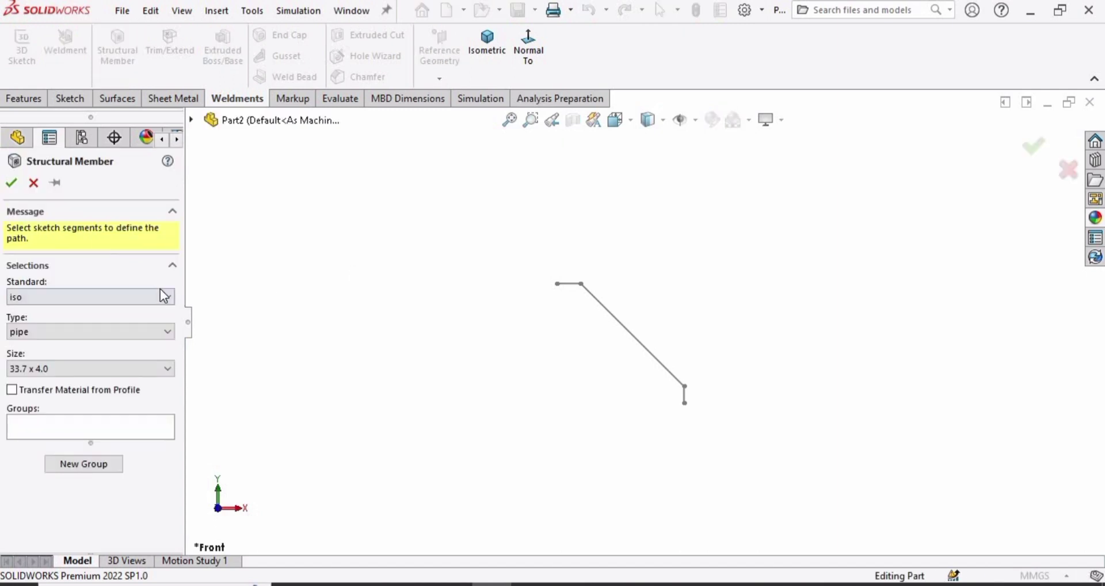
{"action": "left_click", "coordinate": [171, 297]}
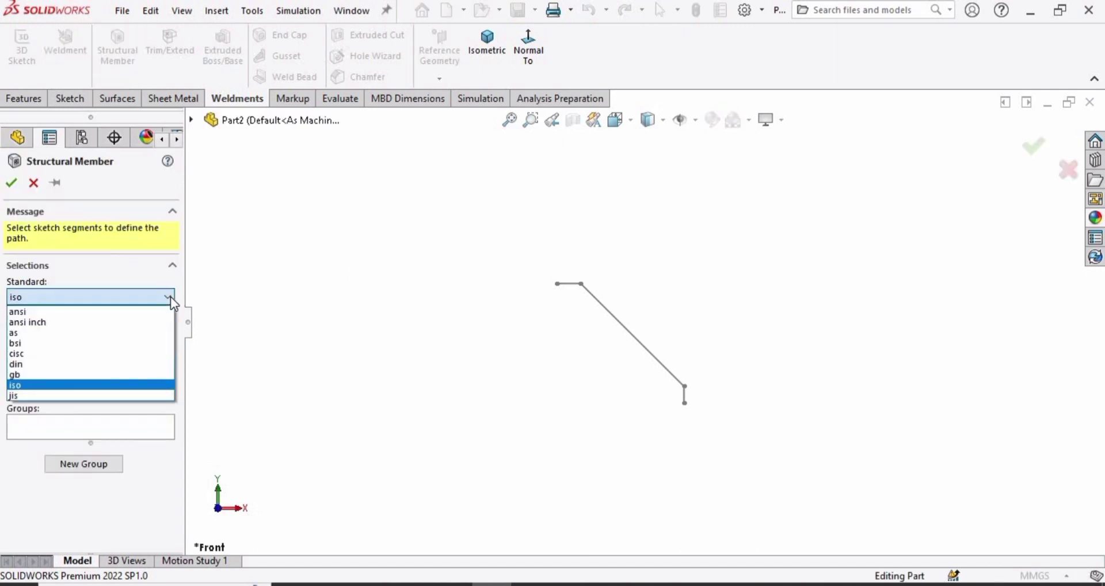
{"action": "left_click", "coordinate": [171, 296]}
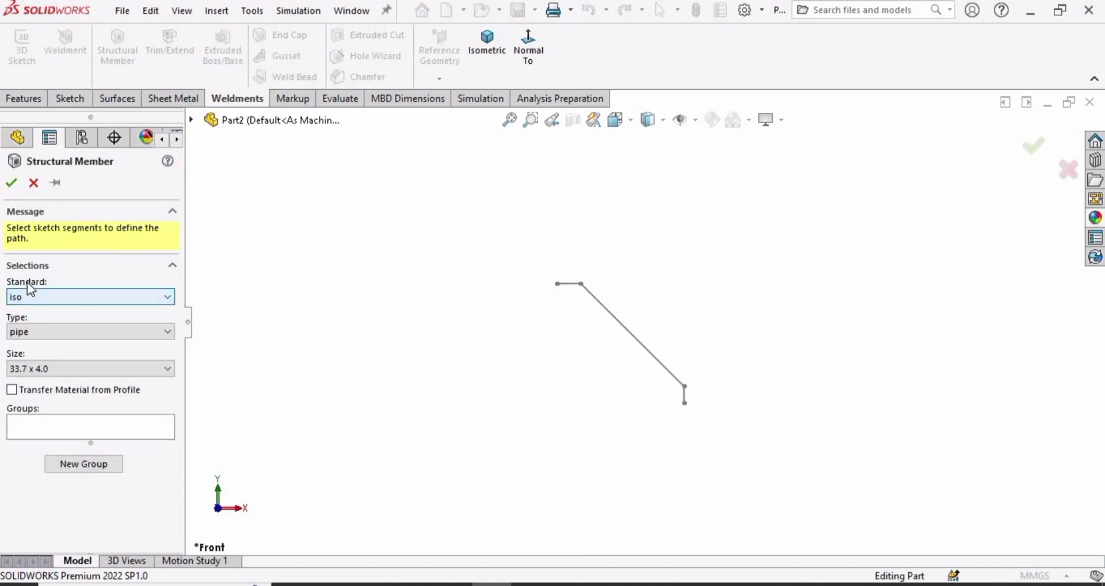
{"action": "left_click", "coordinate": [167, 332]}
{"action": "left_click", "coordinate": [100, 357]}
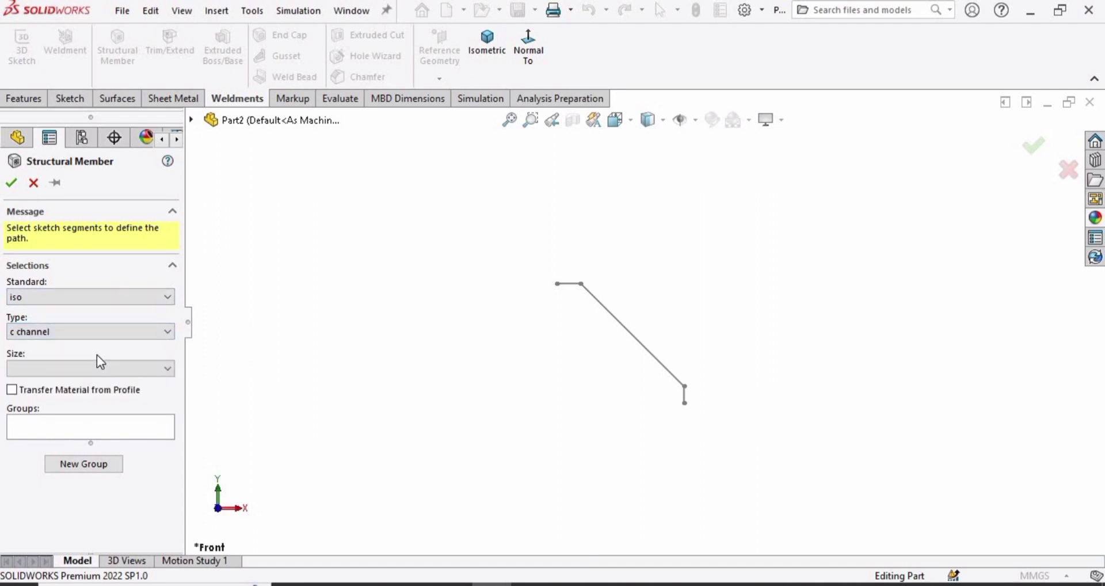
{"action": "left_click", "coordinate": [161, 369]}
{"action": "left_click", "coordinate": [26, 424]}
{"action": "left_click", "coordinate": [86, 433]}
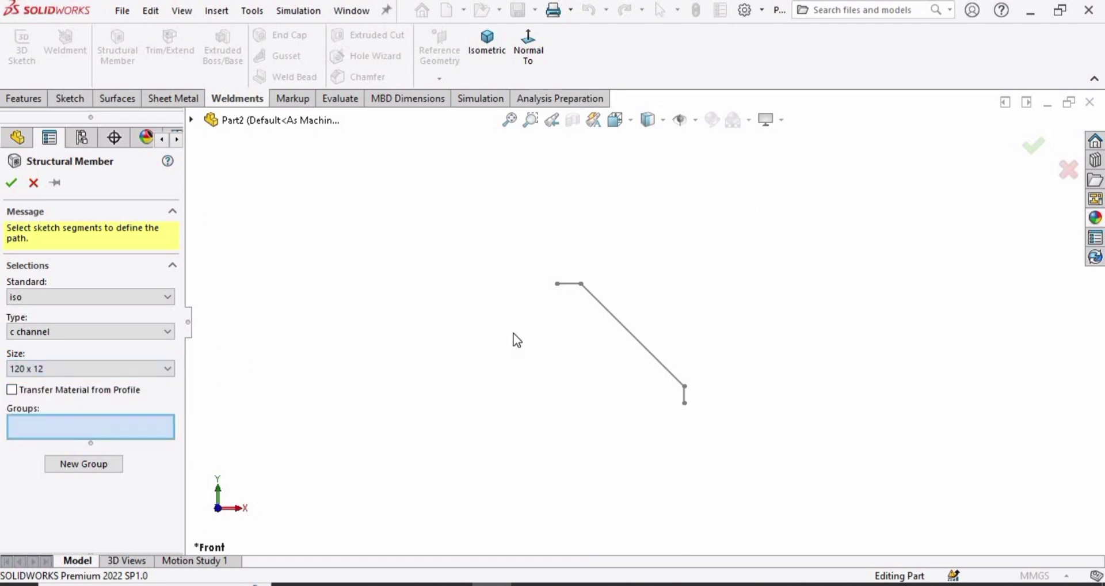
Select the short horizontal, diagonal and short vertical sketch lines as the structural member's path segments.
{"action": "scroll", "coordinate": [578, 291], "scroll_direction": "down", "scroll_amount": 2}
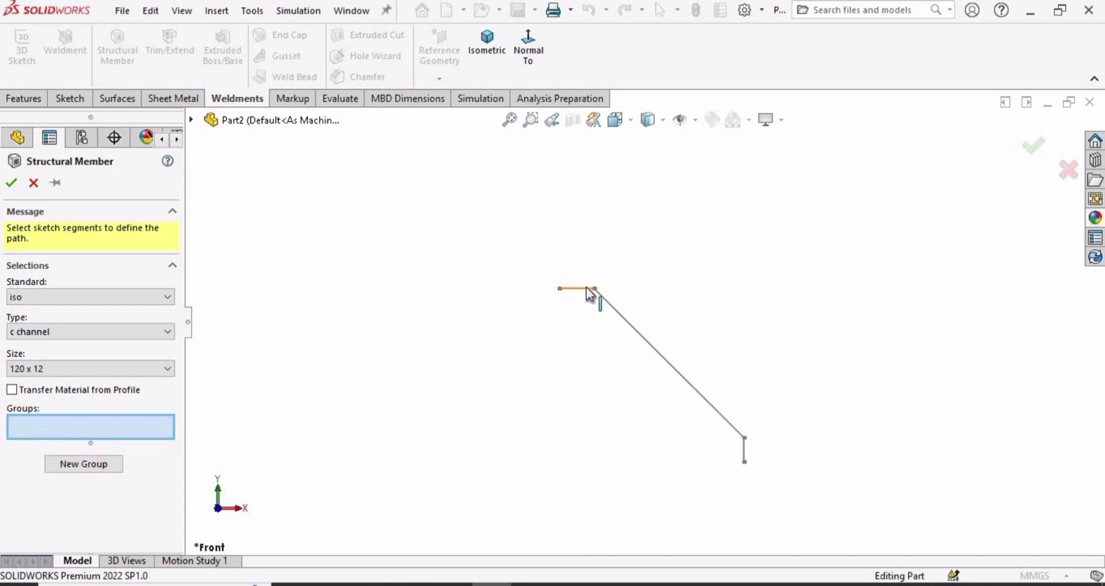
{"action": "left_click", "coordinate": [587, 289]}
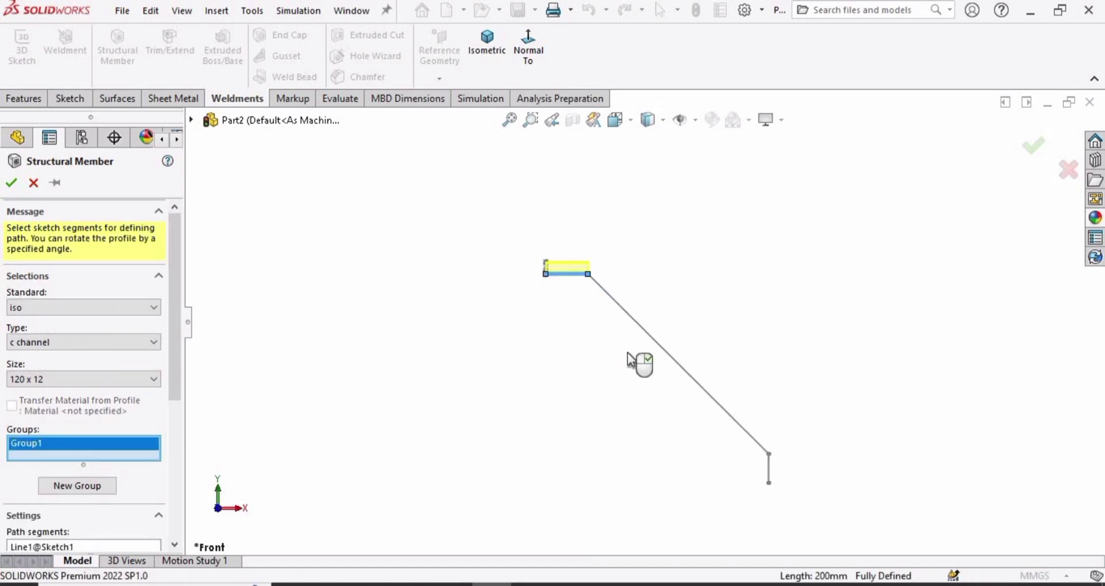
{"action": "scroll", "coordinate": [628, 353], "scroll_direction": "down", "scroll_amount": 2}
{"action": "left_click", "coordinate": [657, 321]}
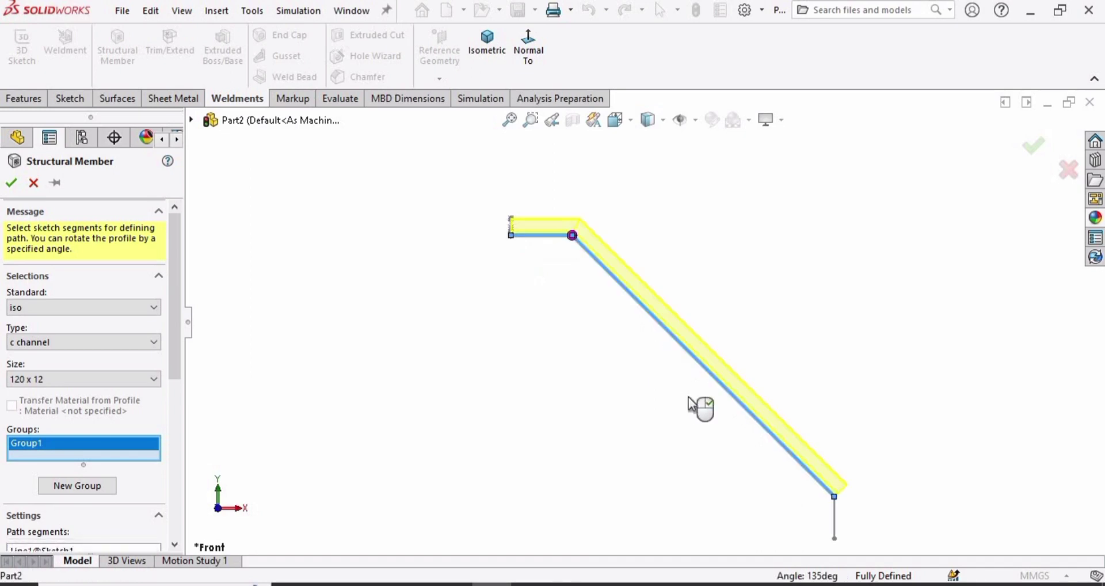
{"action": "left_click", "coordinate": [836, 516]}
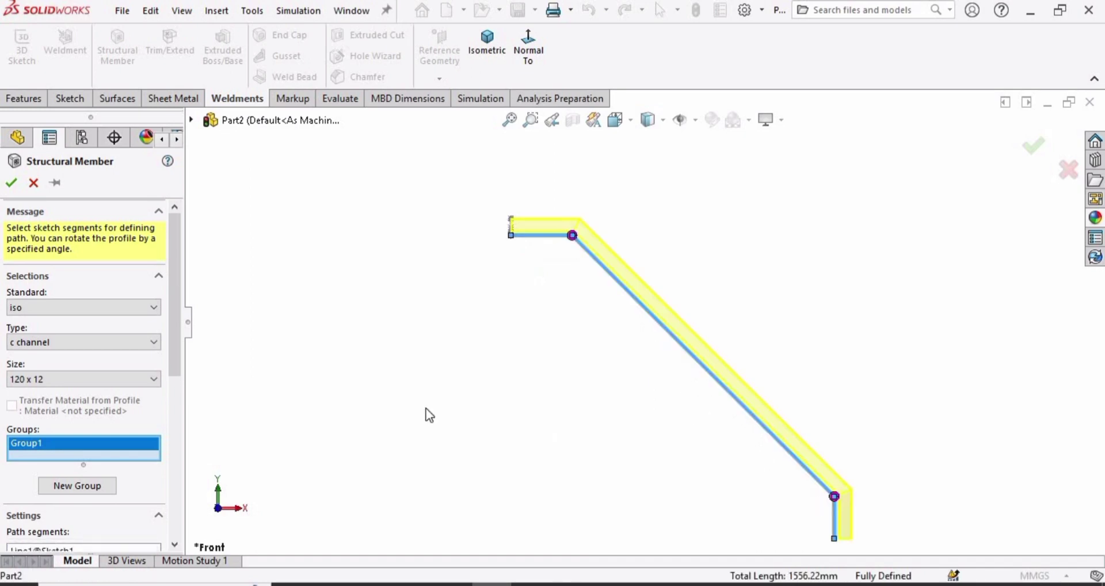
Try a 45-degree rotation angle for the channel profile.
{"action": "left_click_drag", "start_coordinate": [183, 348], "coordinate": [164, 543]}
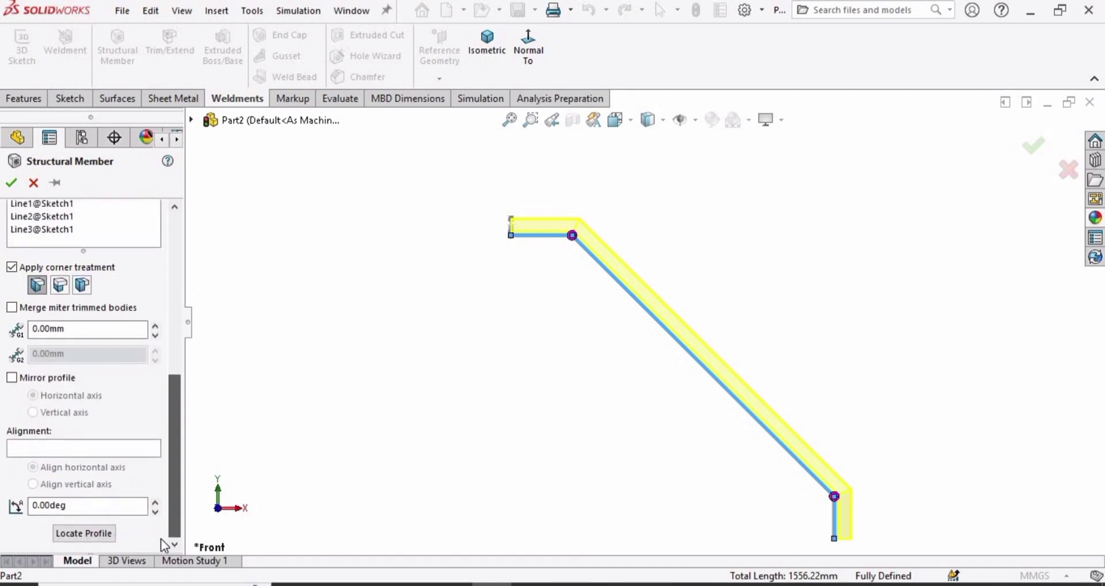
{"action": "scroll", "coordinate": [665, 251], "scroll_direction": "down", "scroll_amount": 2}
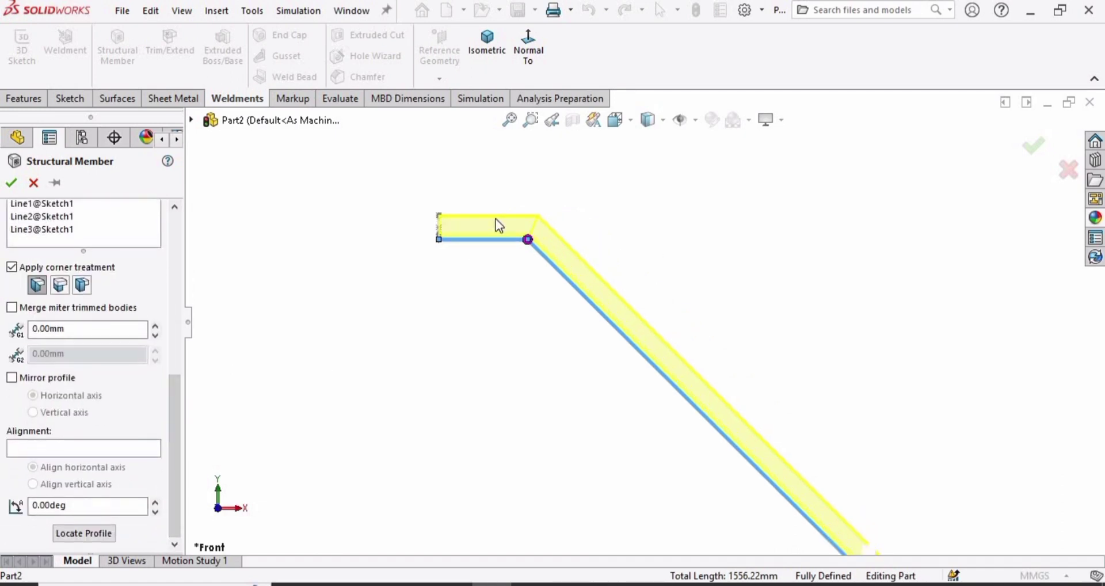
{"action": "scroll", "coordinate": [498, 225], "scroll_direction": "down", "scroll_amount": 1}
{"action": "left_click", "coordinate": [79, 511]}
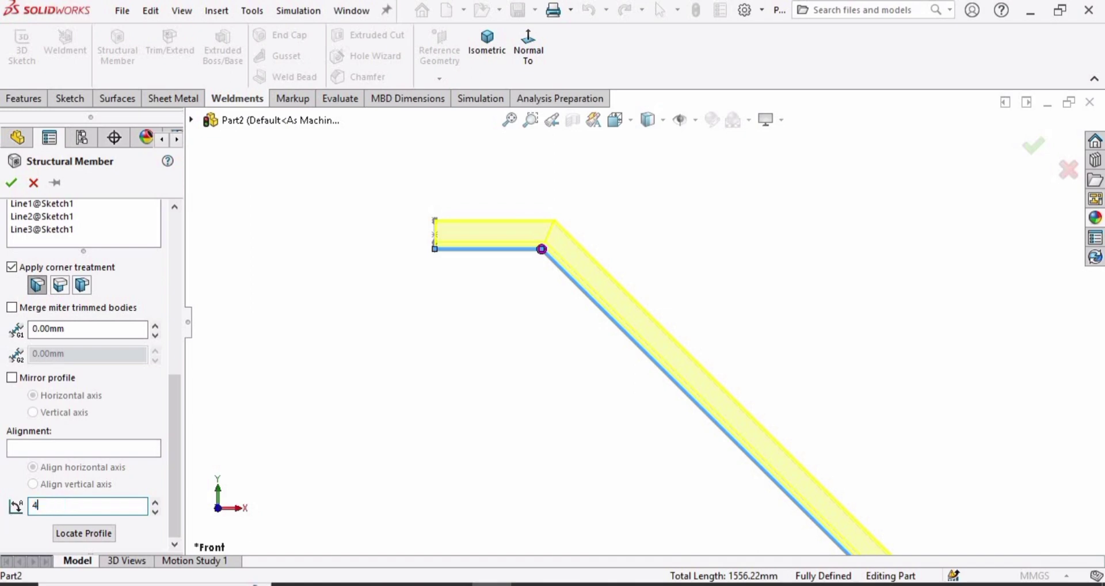
{"action": "type", "text": "45"}
{"action": "key", "text": "Return"}
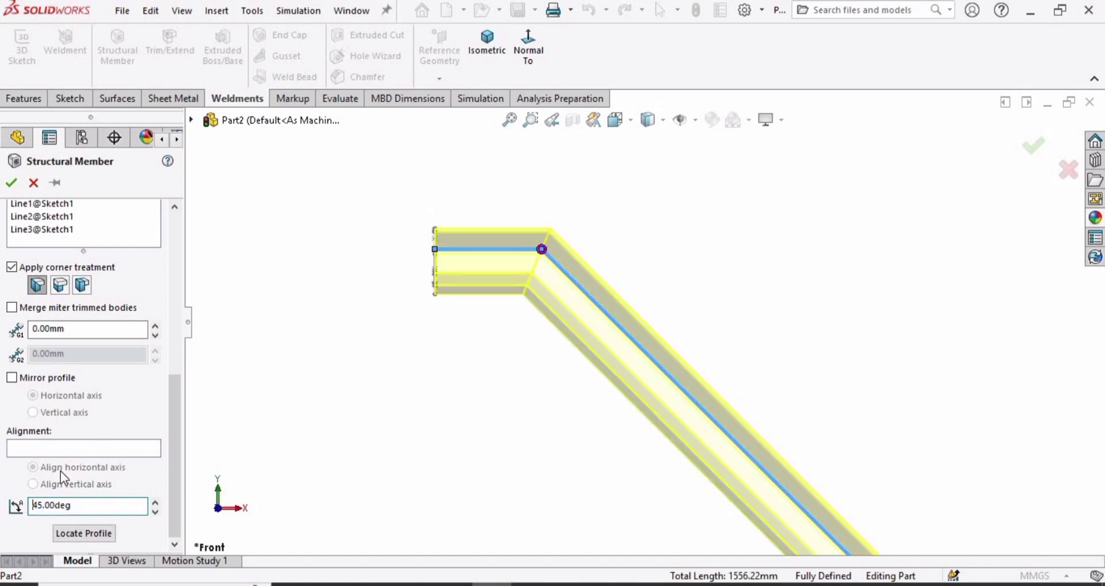
Set the channel profile's rotation angle to 90 degrees and create the structural member.
{"action": "double_click", "coordinate": [27, 505]}
{"action": "type", "text": "90"}
{"action": "key", "text": "Return"}
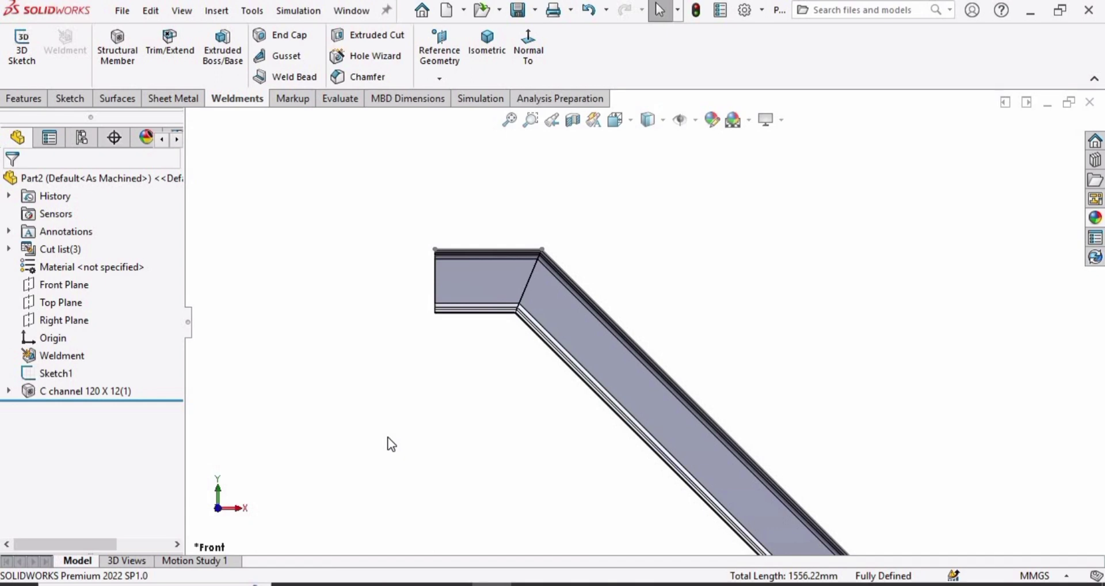
{"action": "middle_click_drag", "start_coordinate": [674, 461], "coordinate": [520, 406]}
{"action": "key", "text": "Escape"}
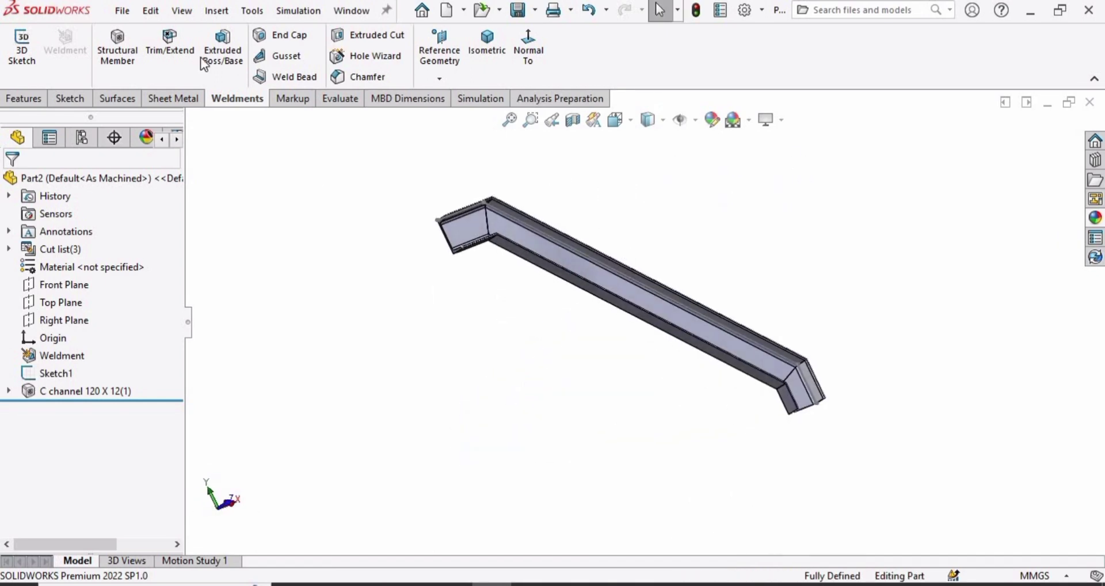
Create a reference plane offset 300 mm from the flat web face of the diagonal channel.
{"action": "left_click", "coordinate": [24, 98]}
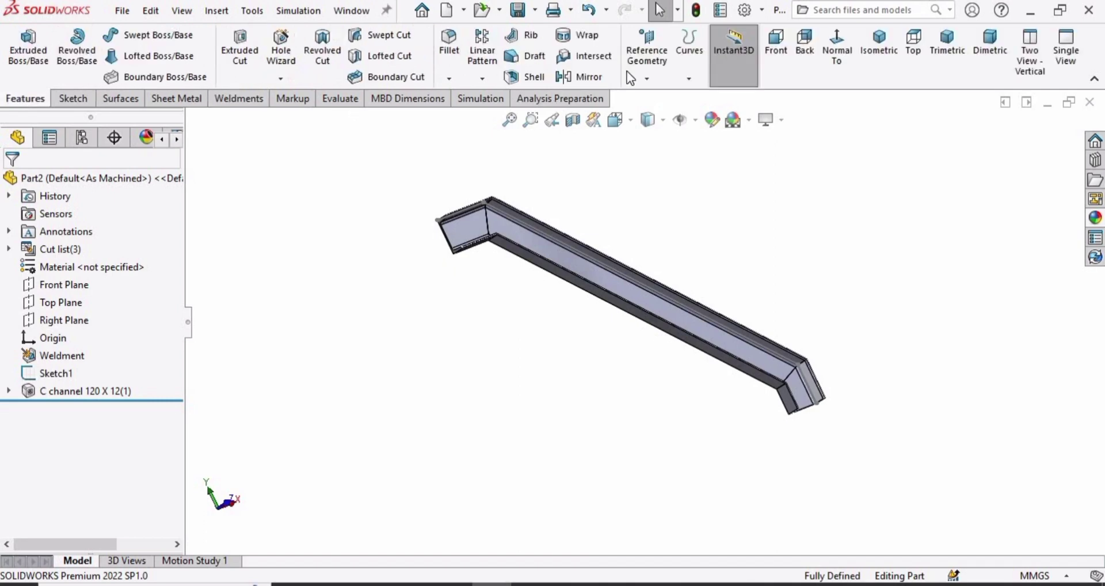
{"action": "left_click", "coordinate": [646, 84]}
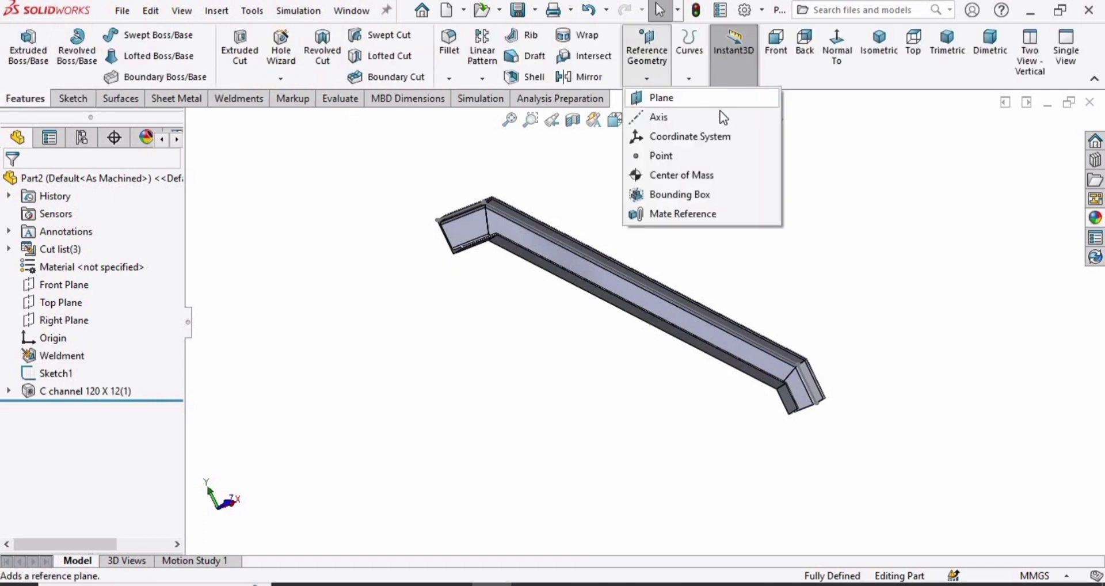
{"action": "left_click", "coordinate": [684, 98]}
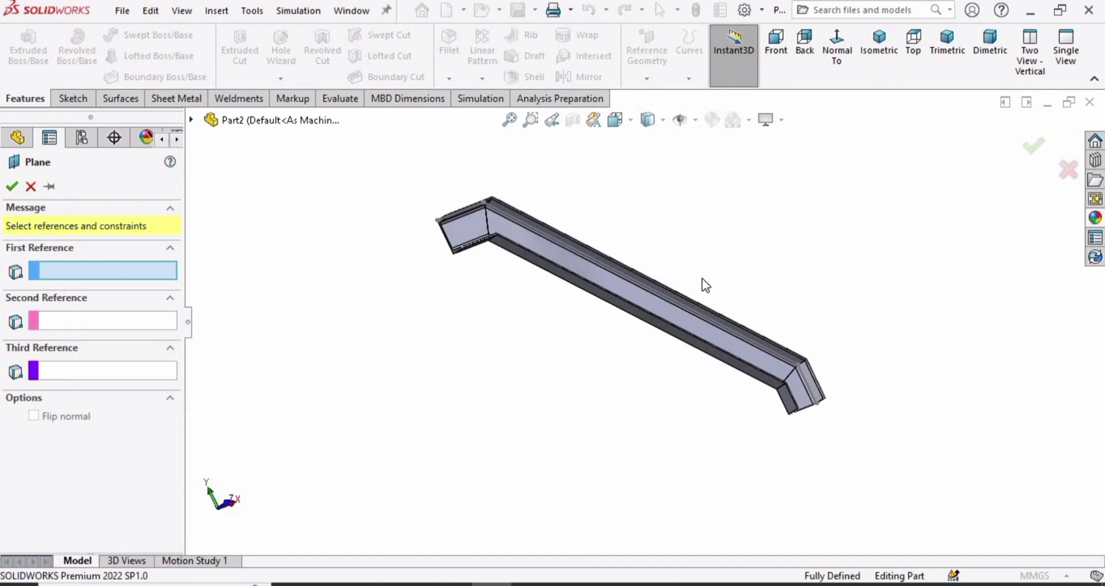
{"action": "middle_click_drag", "start_coordinate": [679, 285], "coordinate": [761, 230]}
{"action": "left_click", "coordinate": [748, 221]}
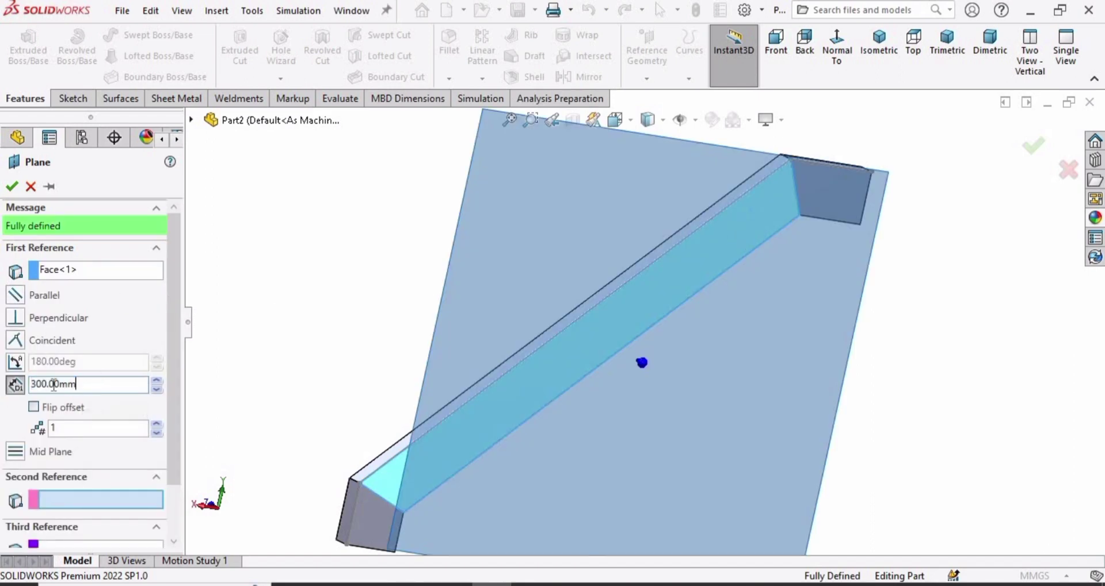
{"action": "type", "text": "3"}
{"action": "middle_click_drag", "start_coordinate": [536, 329], "coordinate": [305, 243]}
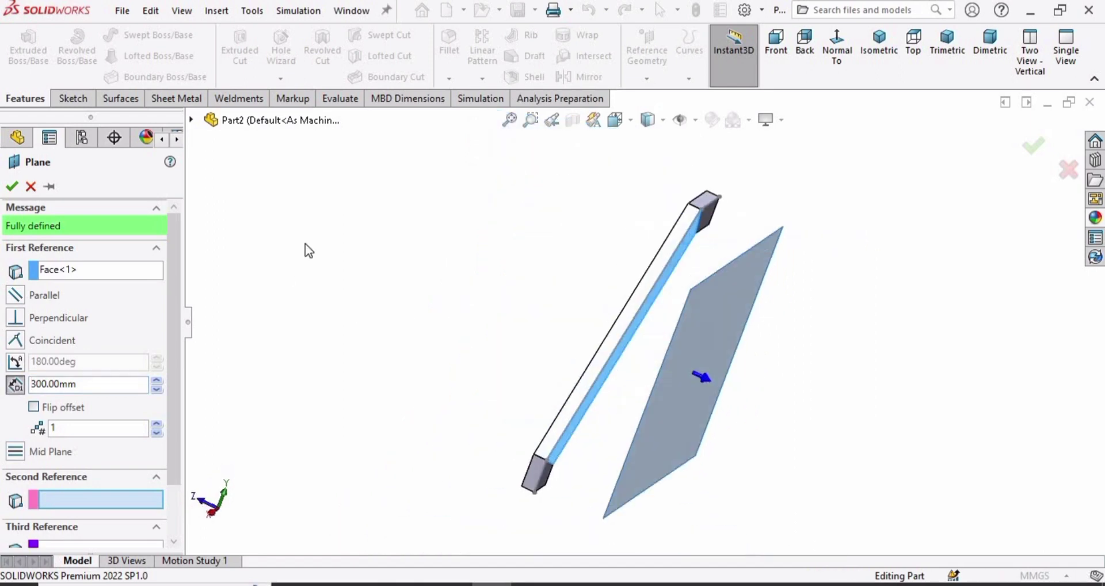
{"action": "left_click", "coordinate": [11, 186]}
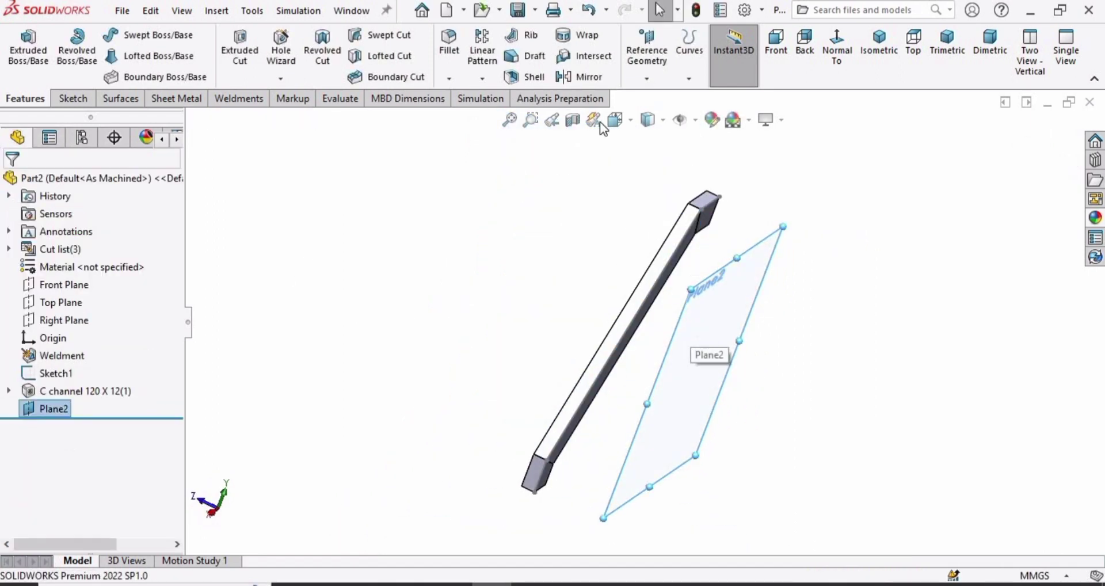
Mirror all three C channel bodies about the offset reference plane.
{"action": "left_click", "coordinate": [587, 81]}
{"action": "left_click", "coordinate": [89, 231]}
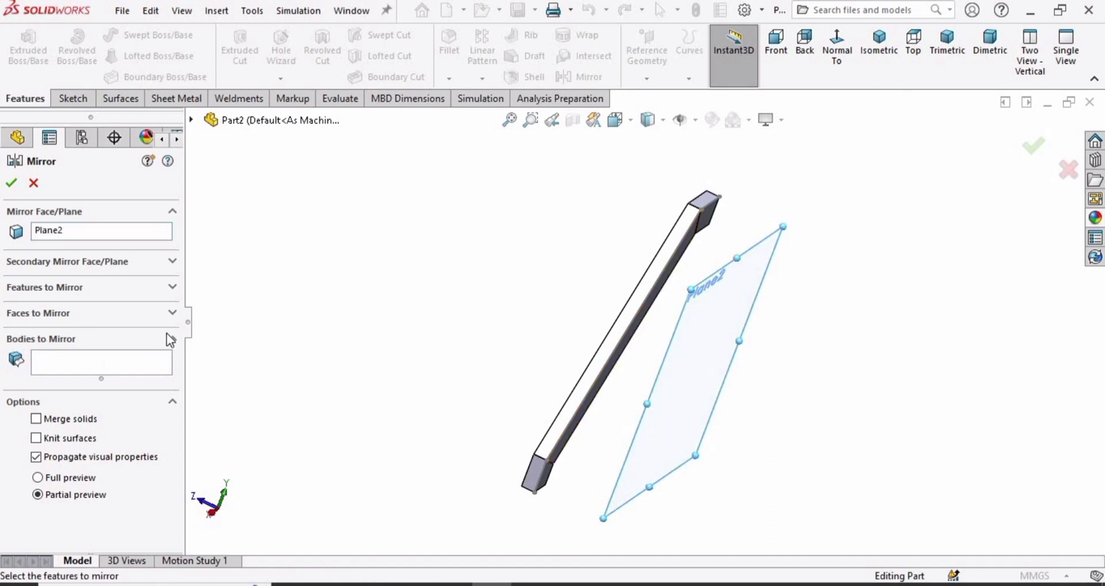
{"action": "left_click", "coordinate": [86, 365]}
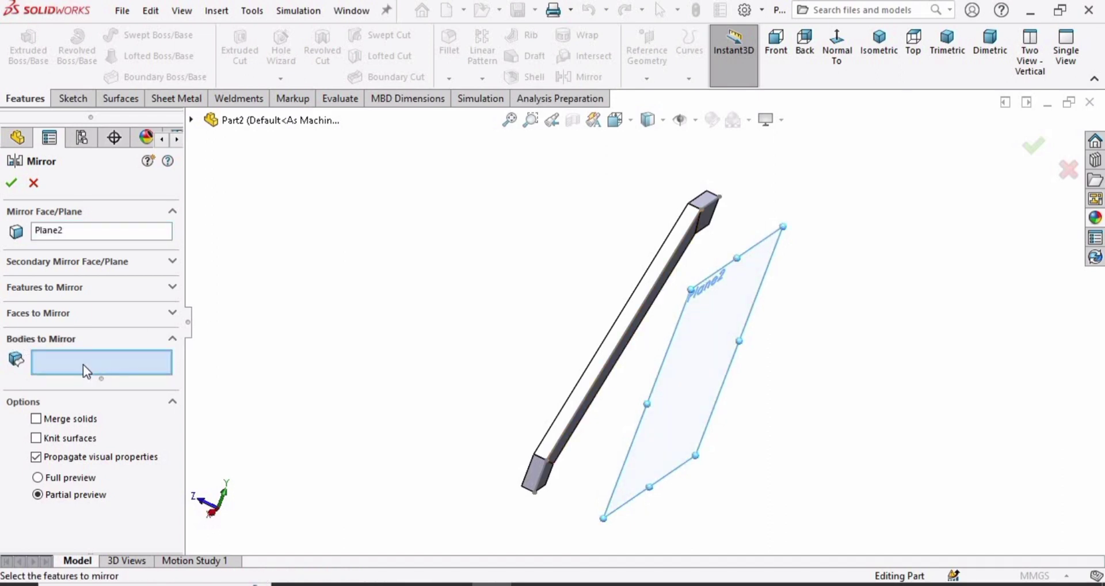
{"action": "left_click", "coordinate": [19, 343]}
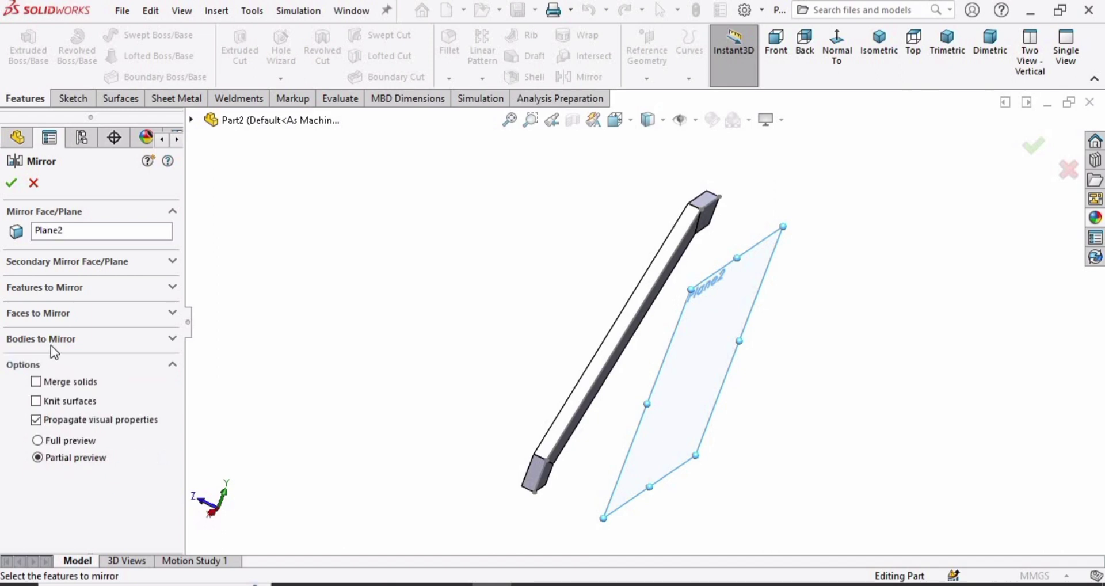
{"action": "left_click", "coordinate": [171, 339]}
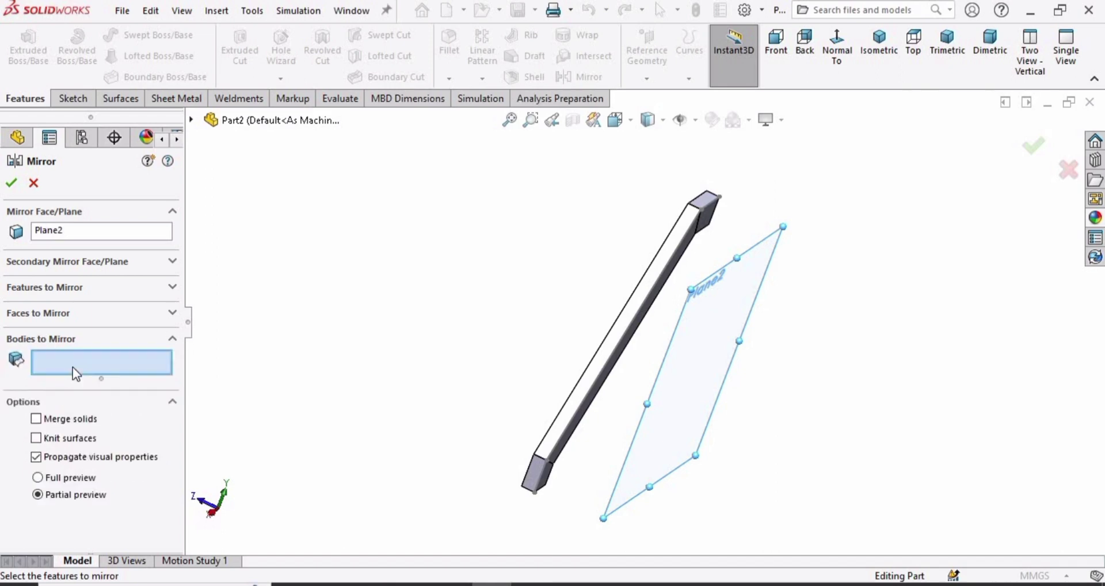
{"action": "middle_click_drag", "start_coordinate": [606, 344], "coordinate": [678, 227]}
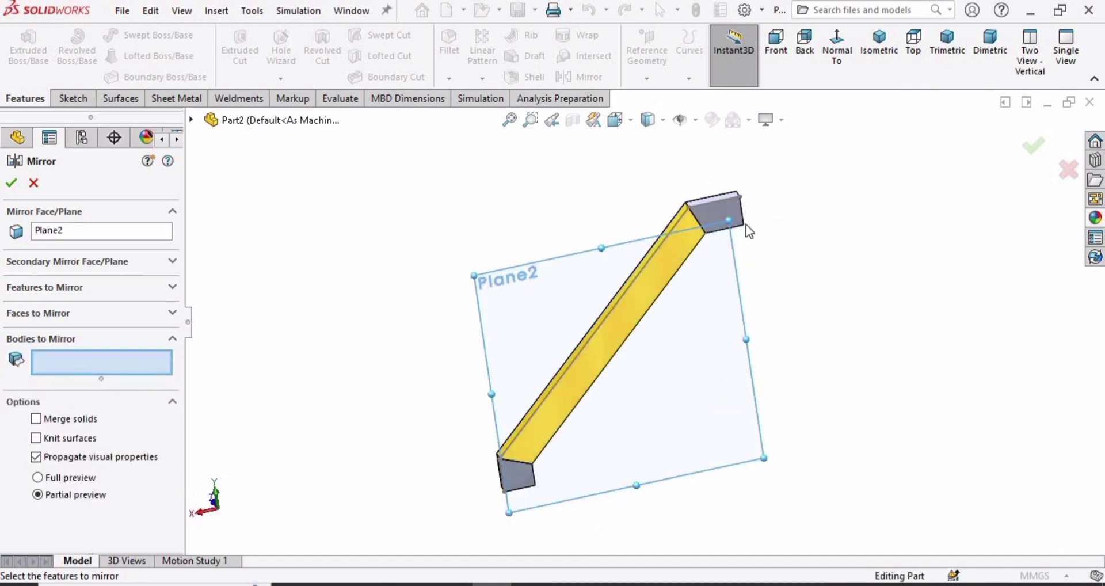
{"action": "scroll", "coordinate": [645, 214], "scroll_direction": "up", "scroll_amount": 3}
{"action": "left_click", "coordinate": [649, 222]}
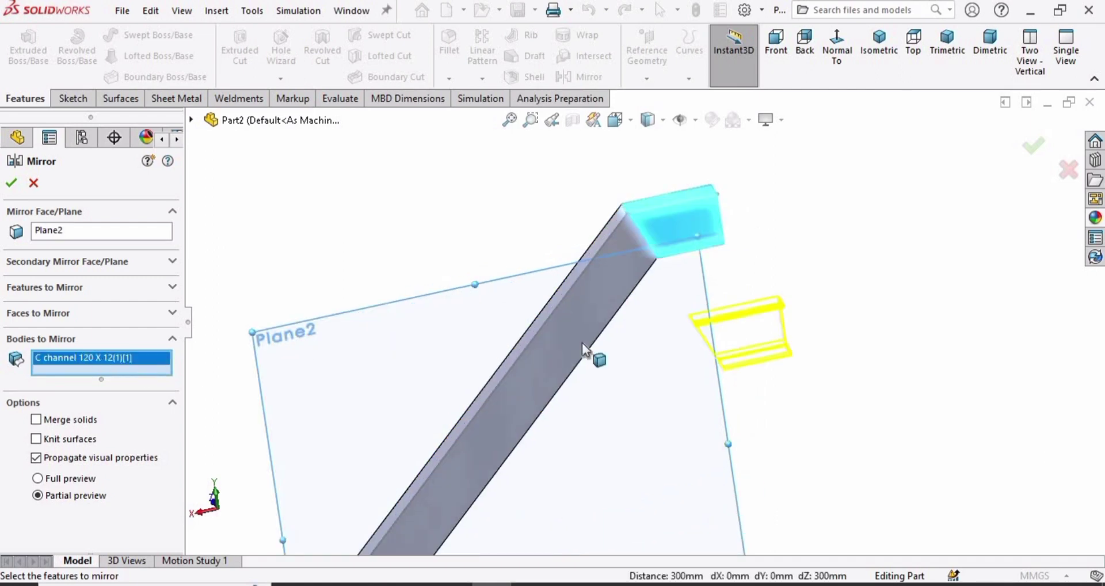
{"action": "left_click", "coordinate": [568, 365]}
{"action": "scroll", "coordinate": [558, 405], "scroll_direction": "down", "scroll_amount": 5}
{"action": "scroll", "coordinate": [584, 385], "scroll_direction": "up", "scroll_amount": 4}
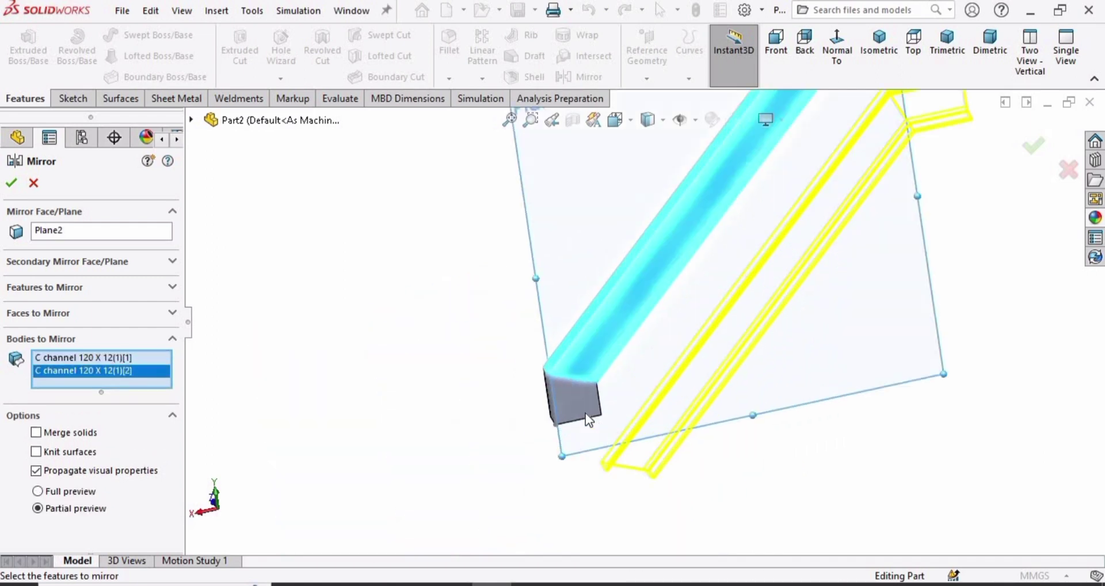
{"action": "left_click", "coordinate": [578, 383]}
{"action": "scroll", "coordinate": [863, 276], "scroll_direction": "down", "scroll_amount": 5}
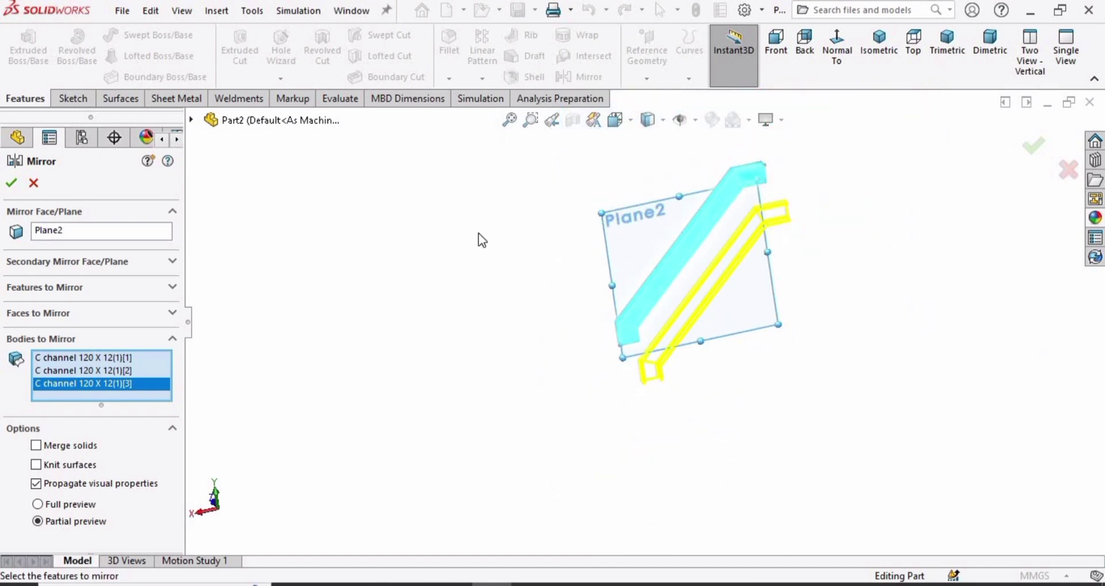
{"action": "left_click", "coordinate": [12, 184]}
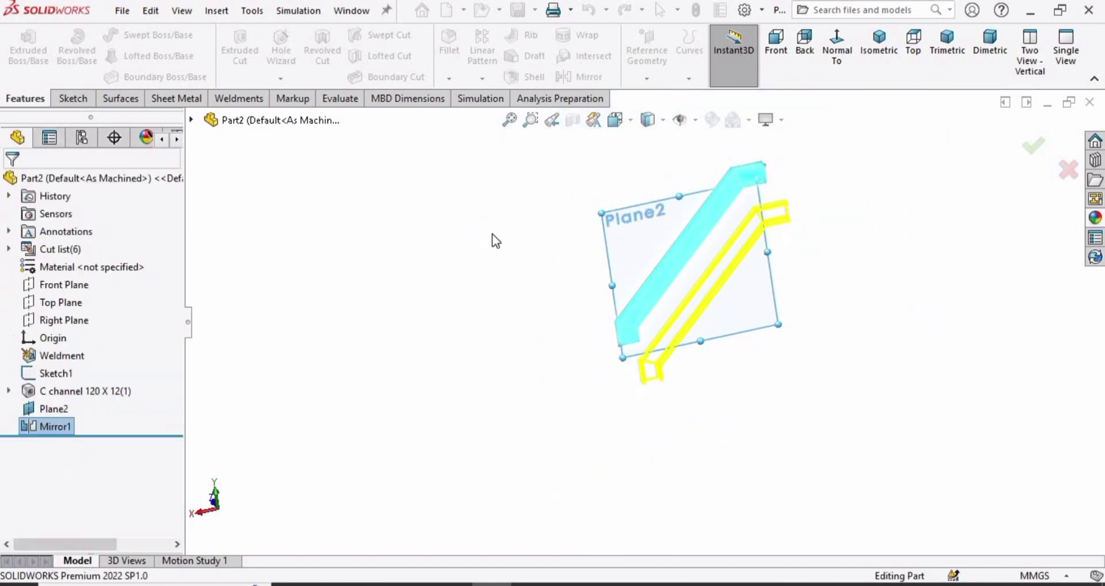
Hide the reference plane between the two stringers.
{"action": "middle_click_drag", "start_coordinate": [646, 246], "coordinate": [696, 226]}
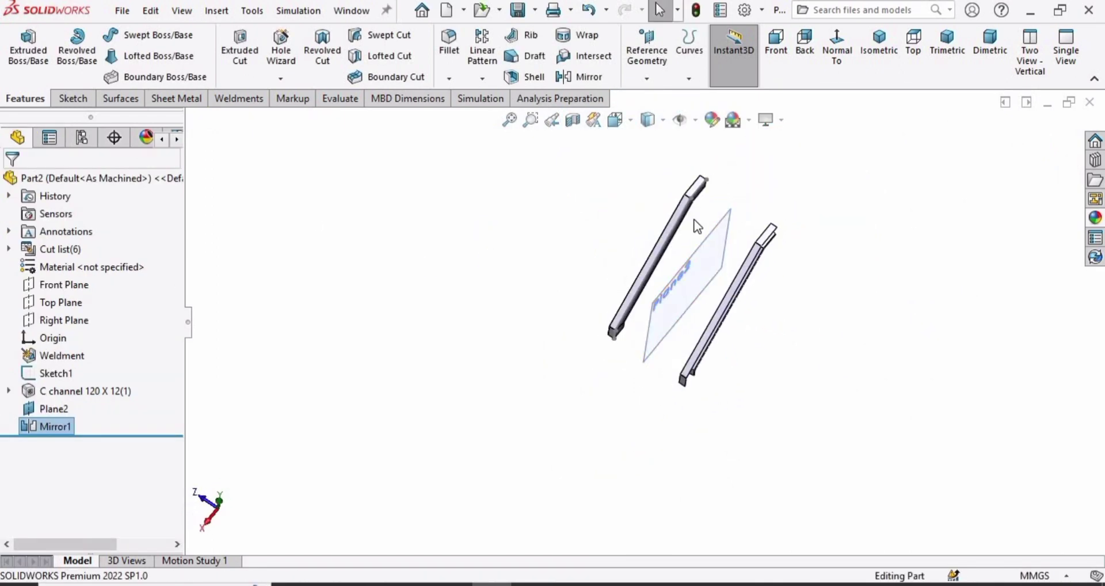
{"action": "scroll", "coordinate": [696, 226], "scroll_direction": "up", "scroll_amount": 4}
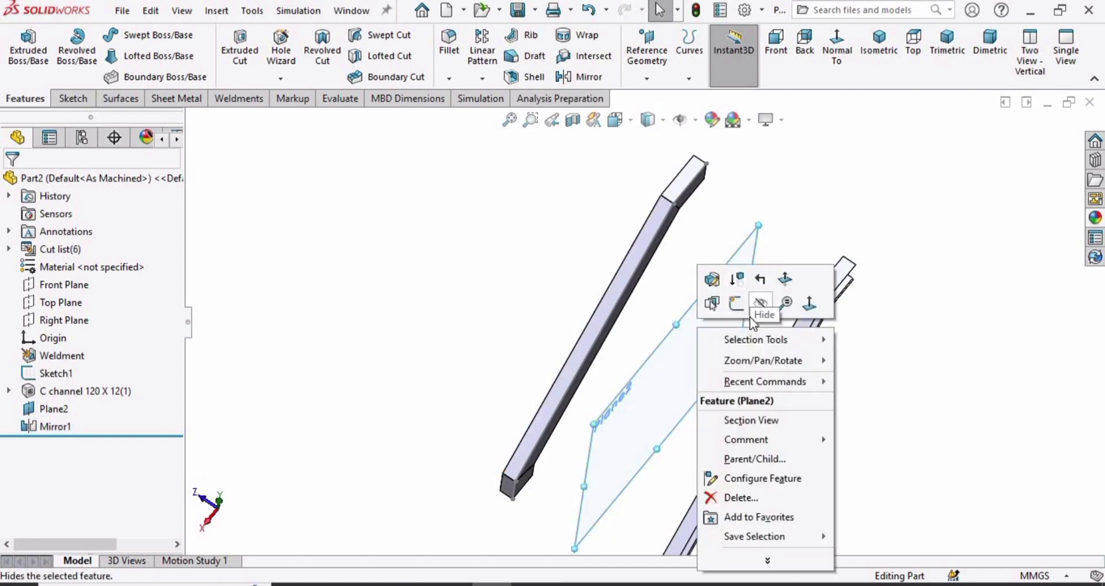
{"action": "left_click", "coordinate": [758, 305]}
Start a sketch on the inner web face of the mirrored stringer's short horizontal channel.
{"action": "scroll", "coordinate": [754, 306], "scroll_direction": "down", "scroll_amount": 5}
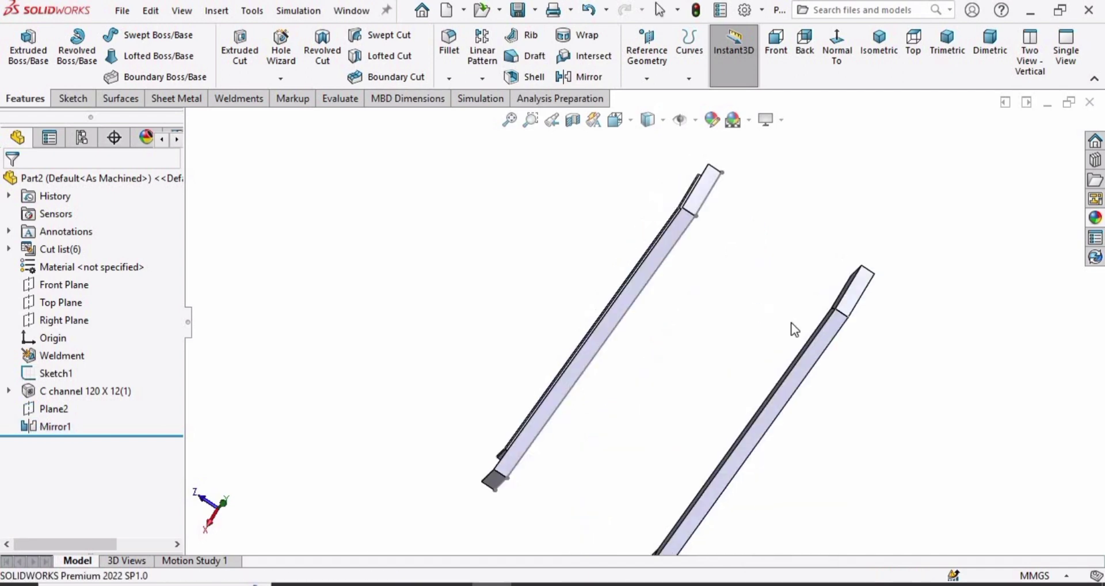
{"action": "middle_click_drag", "start_coordinate": [768, 315], "coordinate": [776, 257]}
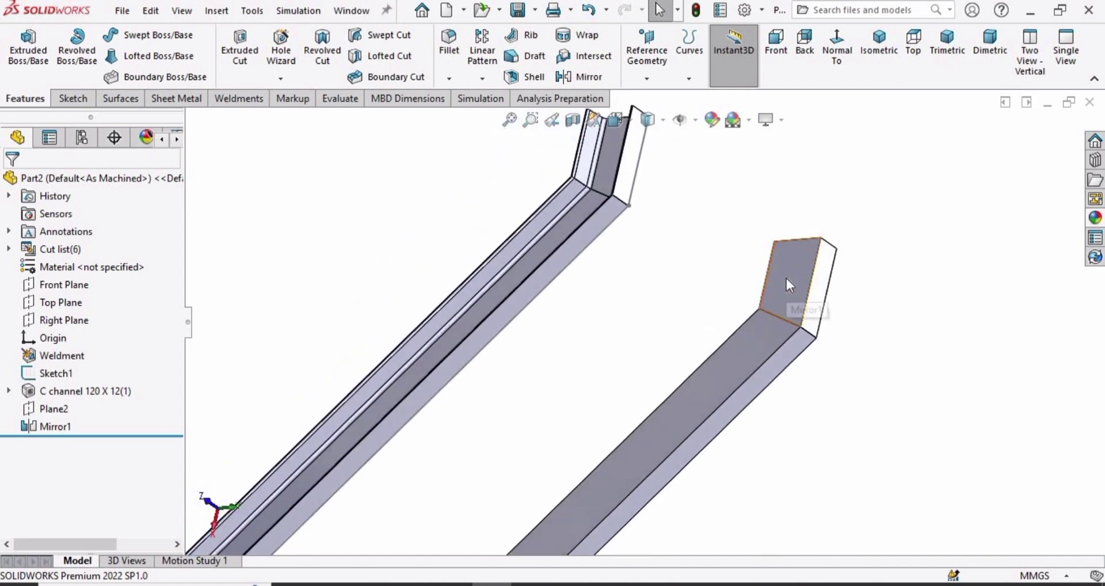
{"action": "left_click", "coordinate": [786, 278]}
{"action": "left_click", "coordinate": [858, 230]}
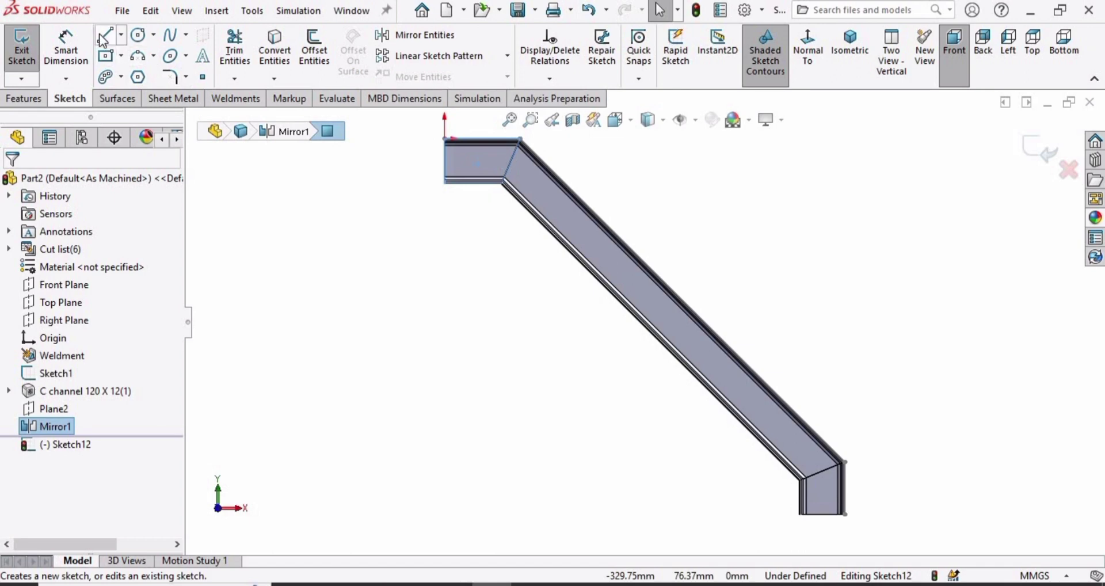
Sketch a line along the short channel's top edge with verticals dropping from its ends, about 32 mm near the origin and 40 mm at the far end.
{"action": "scroll", "coordinate": [483, 167], "scroll_direction": "down", "scroll_amount": 5}
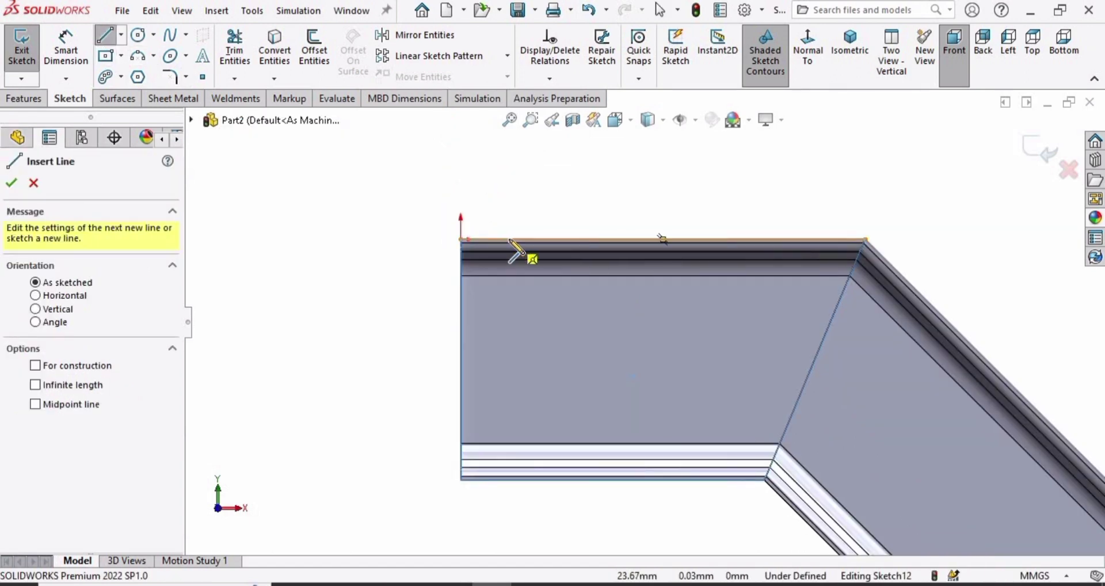
{"action": "left_click", "coordinate": [509, 240]}
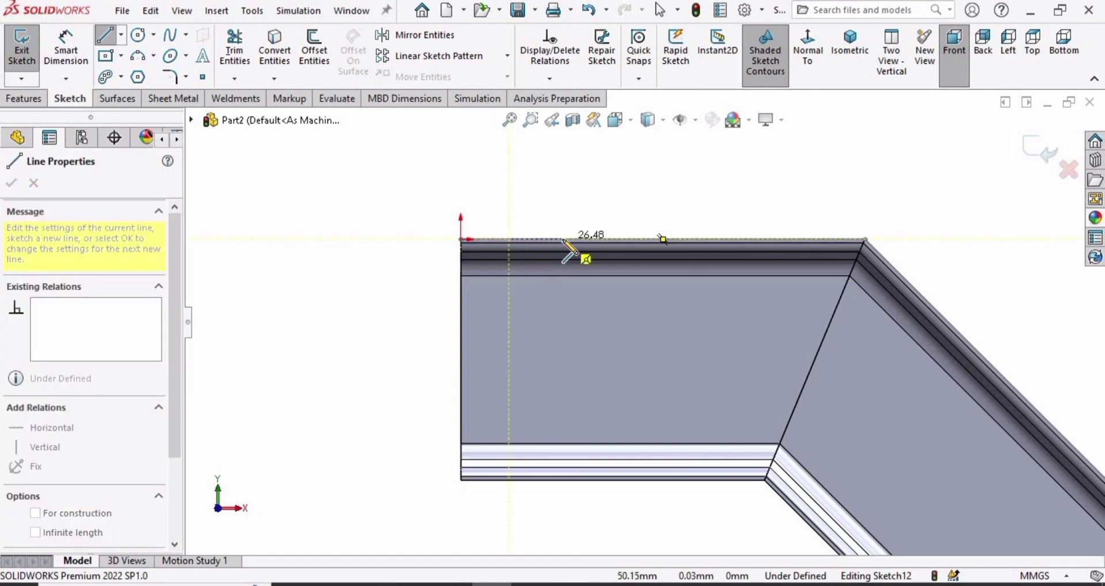
{"action": "left_click", "coordinate": [758, 240]}
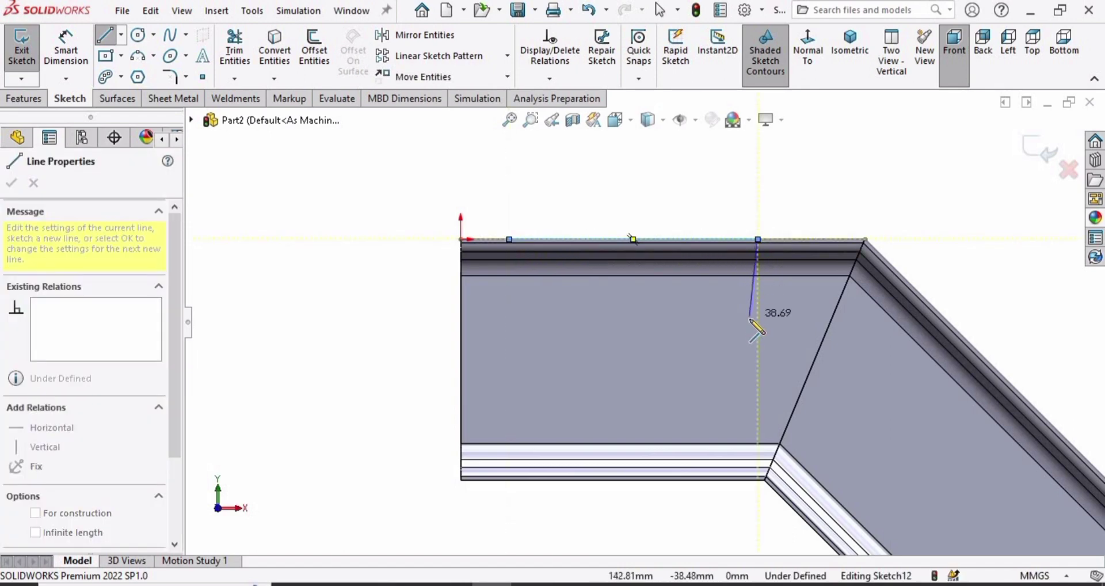
{"action": "double_click", "coordinate": [757, 321]}
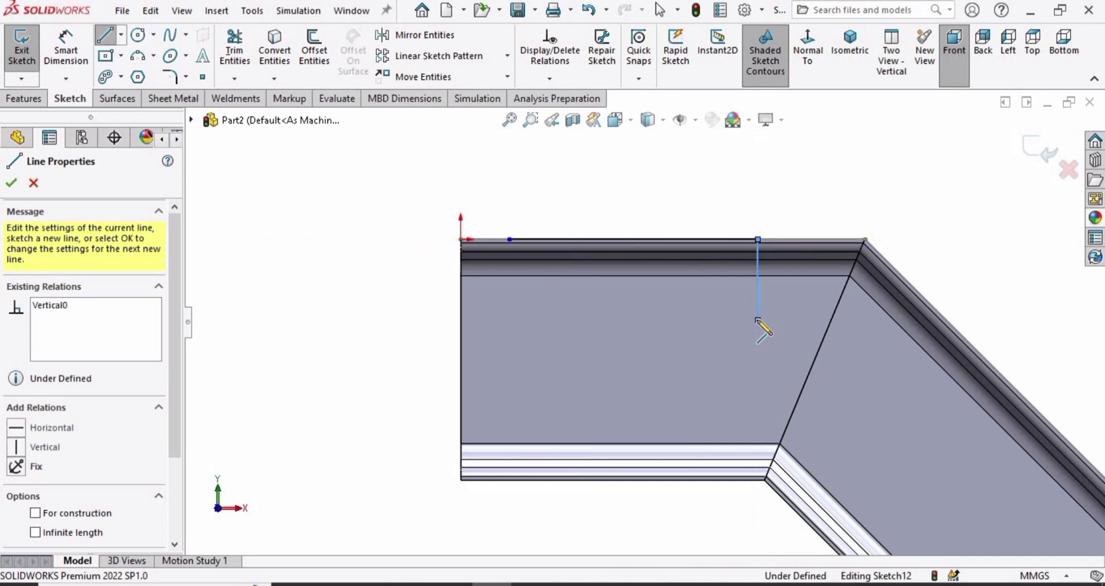
{"action": "left_click", "coordinate": [111, 37]}
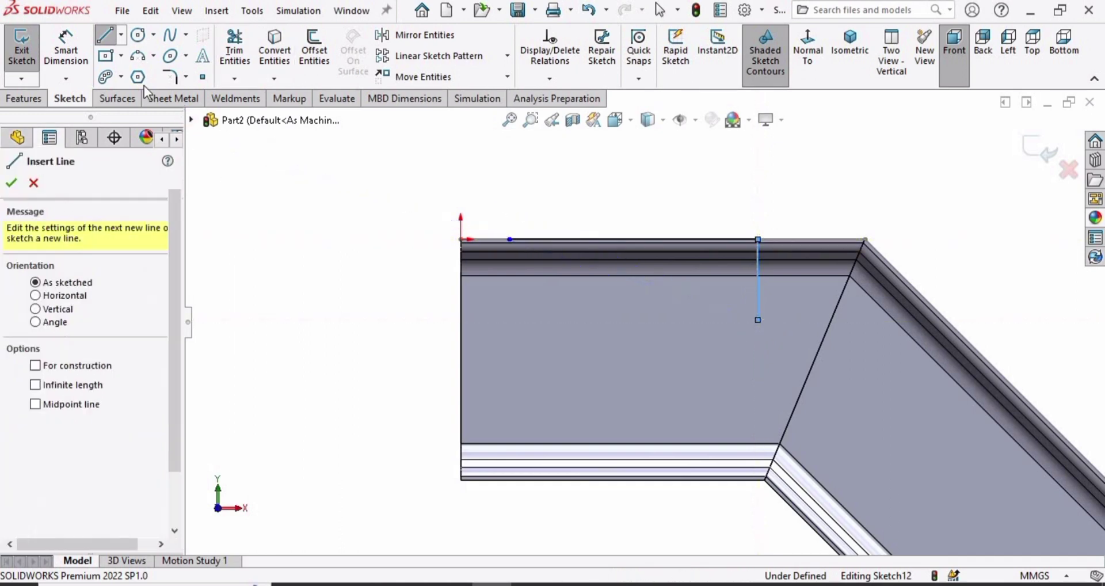
{"action": "key", "text": "l"}
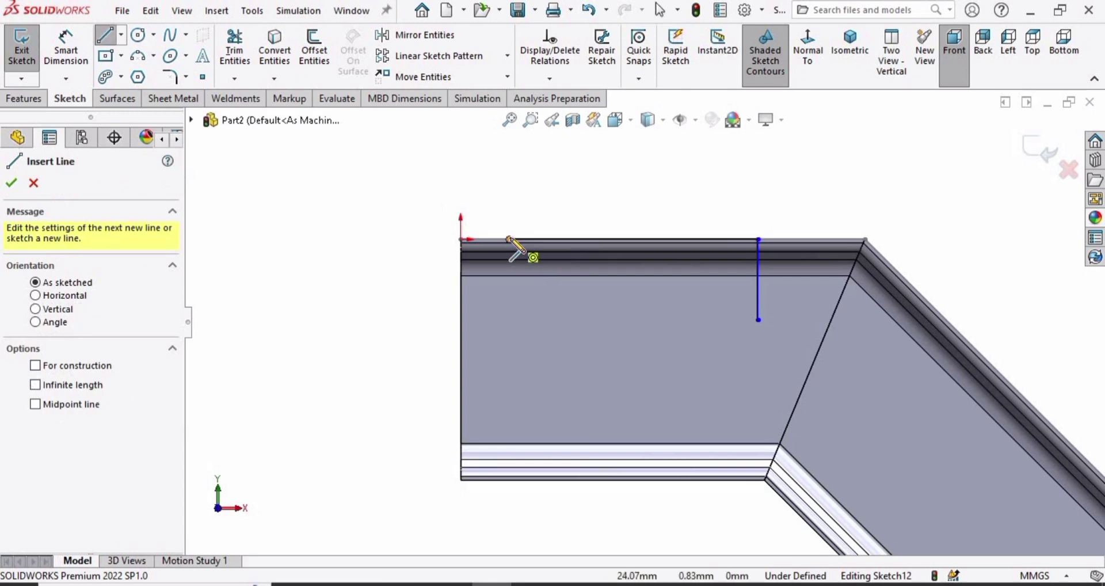
{"action": "left_click", "coordinate": [509, 238]}
{"action": "left_click", "coordinate": [510, 304]}
{"action": "key", "text": "Escape"}
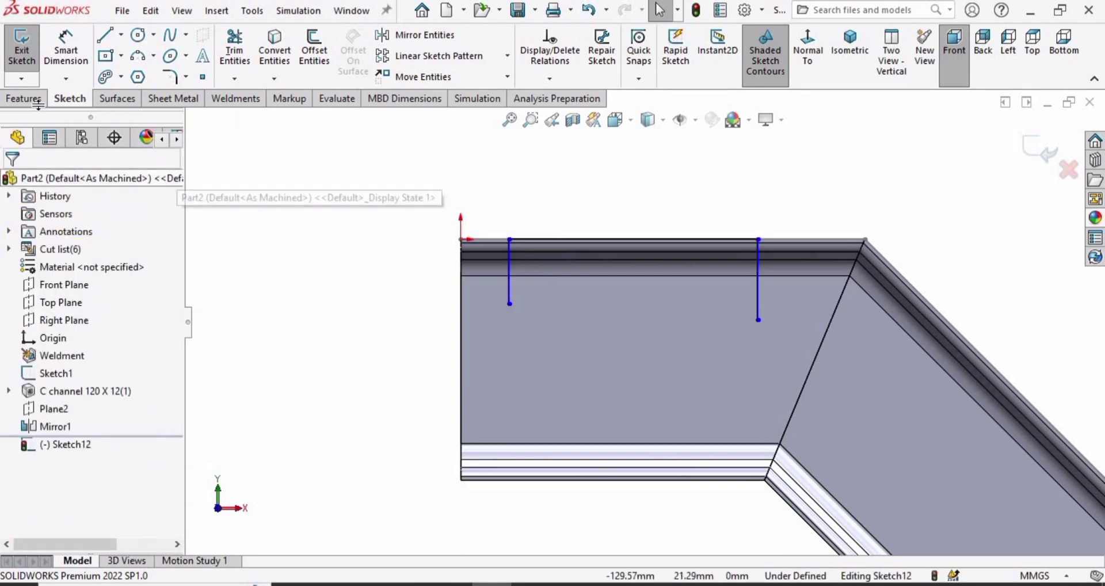
Dimension the distance from the origin to the near end of the horizontal line as 50 mm.
{"action": "key", "text": "d"}
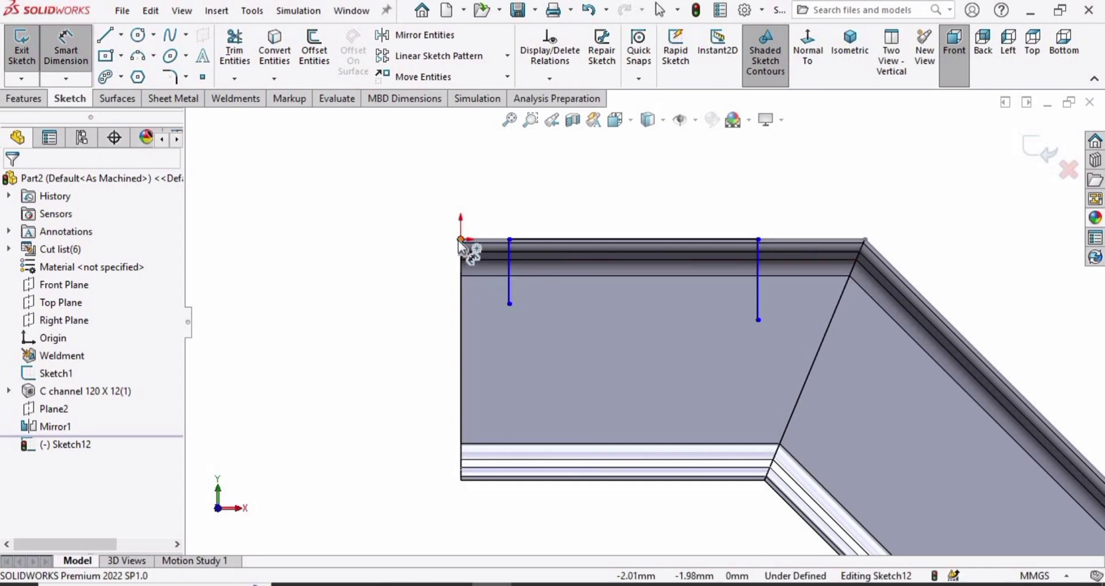
{"action": "left_click", "coordinate": [461, 239]}
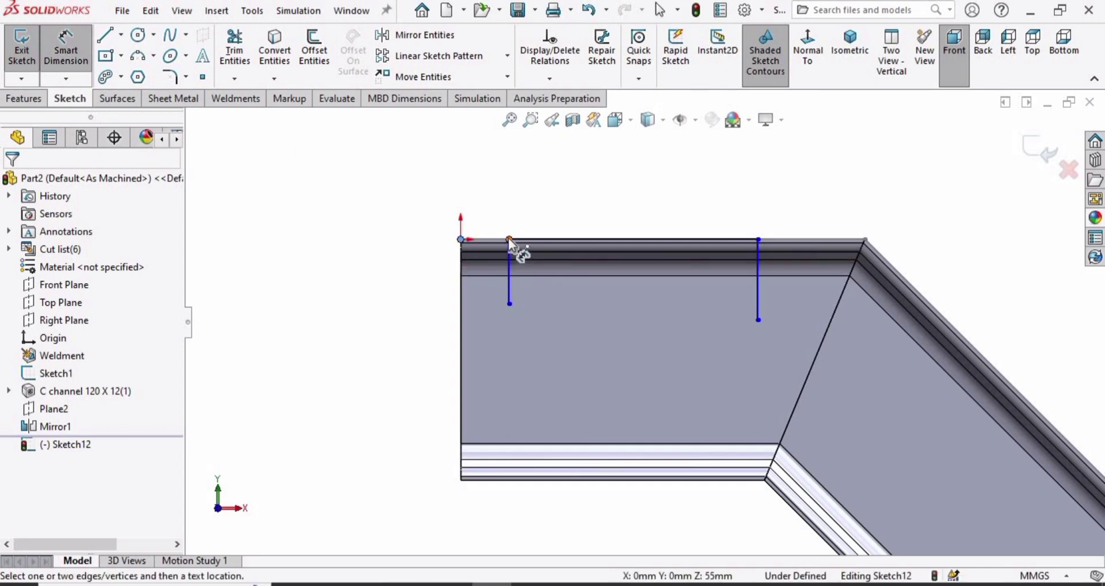
{"action": "left_click", "coordinate": [509, 240]}
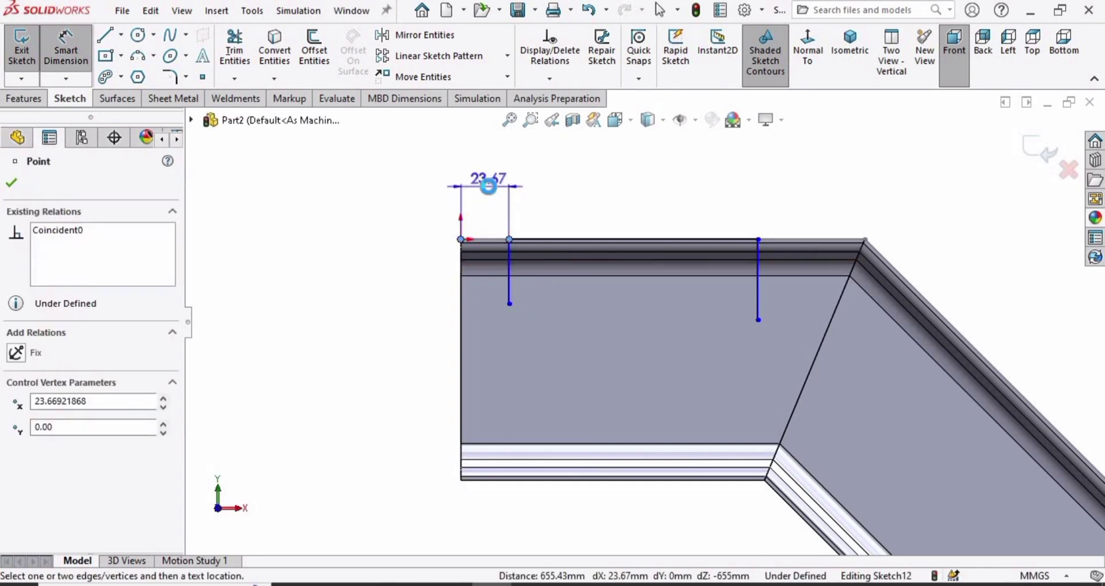
{"action": "left_click", "coordinate": [488, 186]}
{"action": "type", "text": "5"}
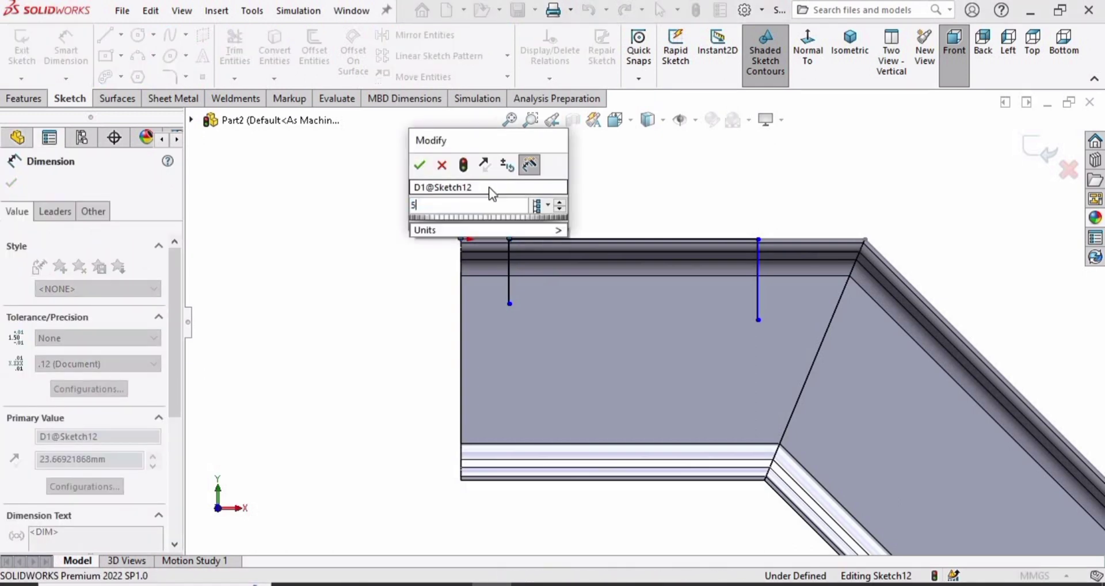
{"action": "type", "text": "0"}
{"action": "key", "text": "Return"}
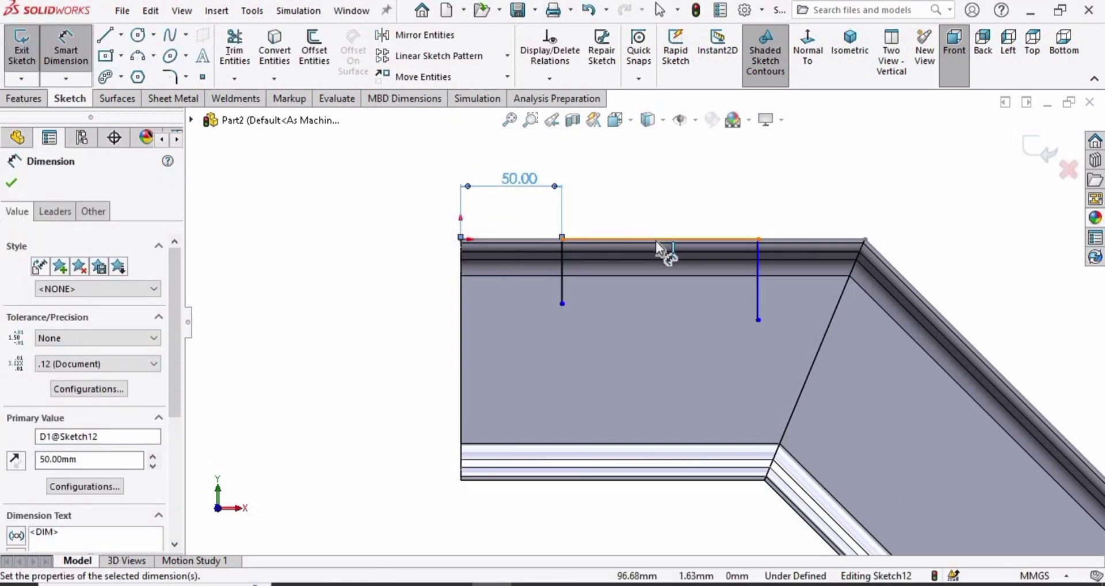
Dimension the horizontal sketch line to a length of 150 mm.
{"action": "left_click", "coordinate": [655, 241]}
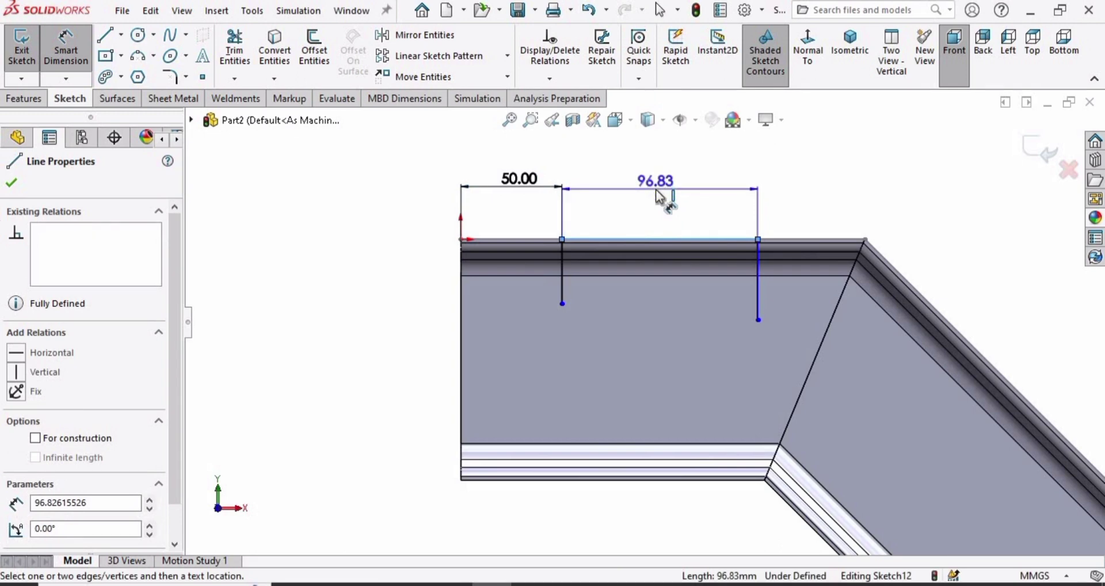
{"action": "left_click", "coordinate": [655, 189]}
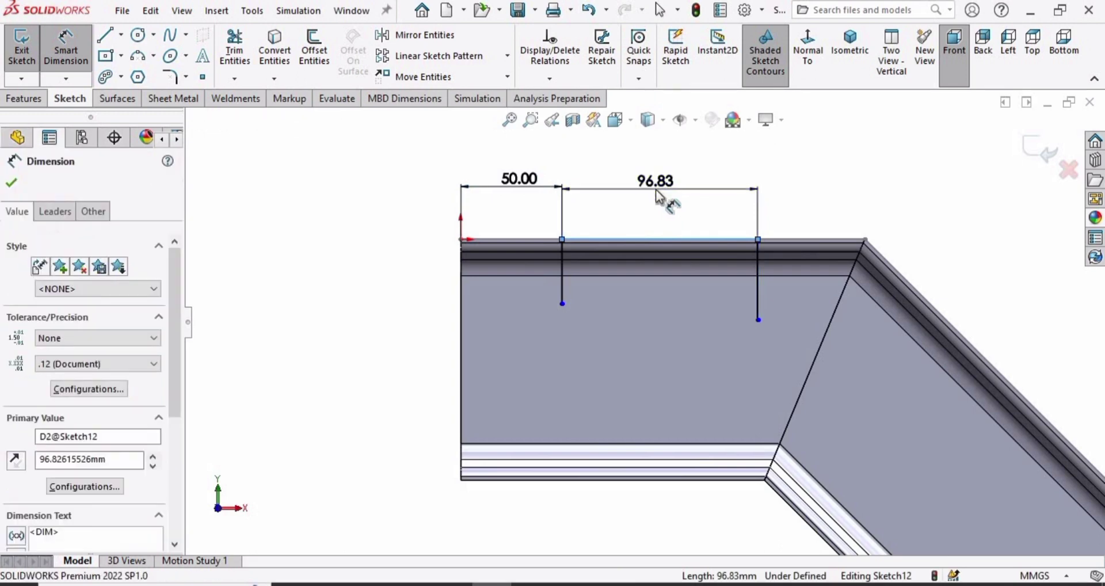
{"action": "type", "text": "150"}
{"action": "key", "text": "Return"}
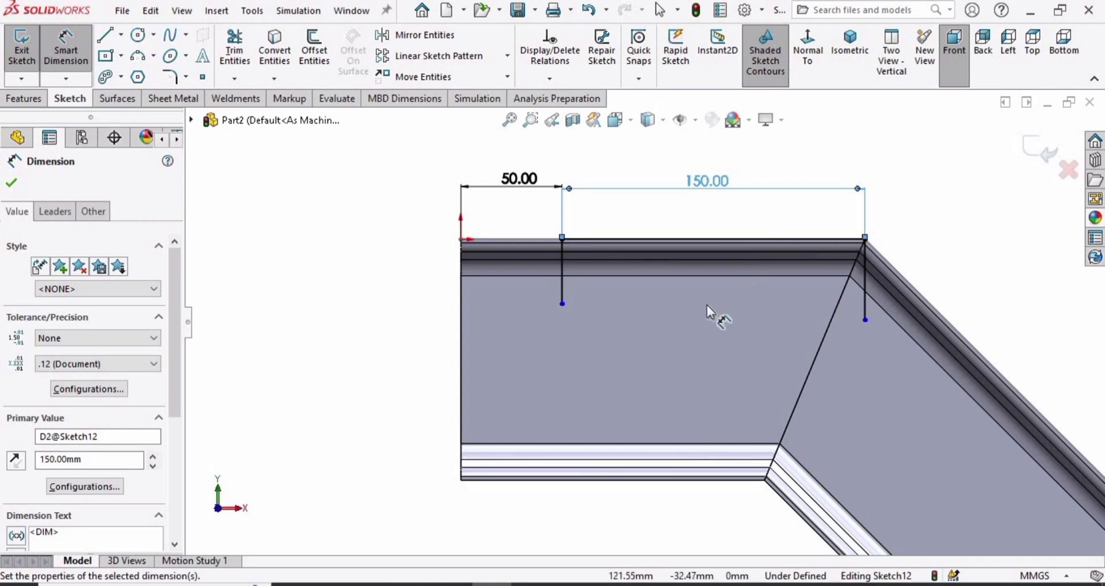
Dimension the vertical line nearer the origin to 15 mm and the one at the far end to 40 mm.
{"action": "left_click", "coordinate": [564, 292]}
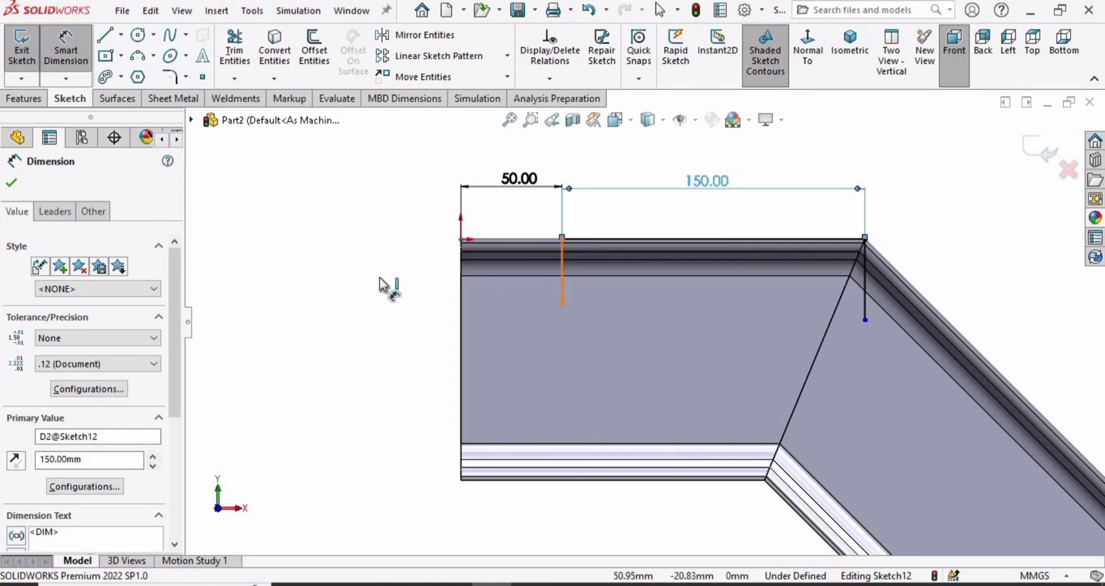
{"action": "left_click", "coordinate": [354, 282]}
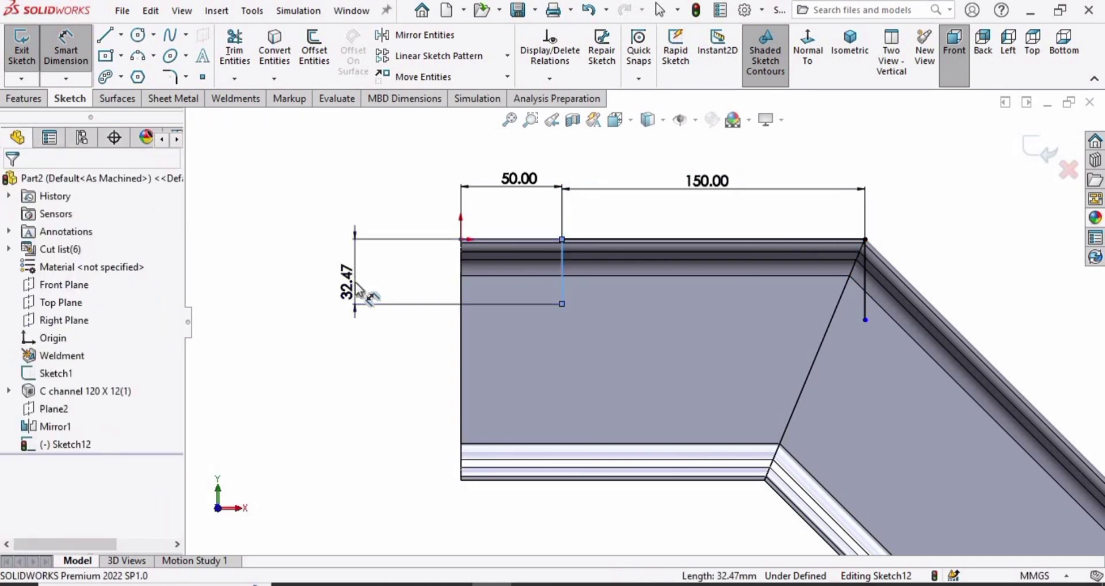
{"action": "type", "text": "15"}
{"action": "key", "text": "Return"}
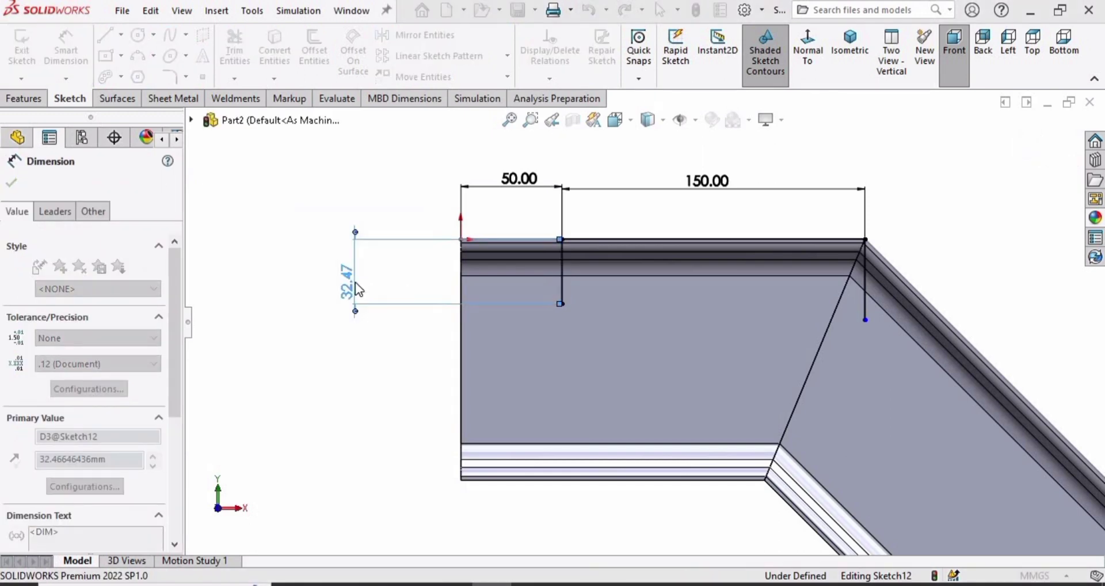
{"action": "left_click", "coordinate": [865, 287]}
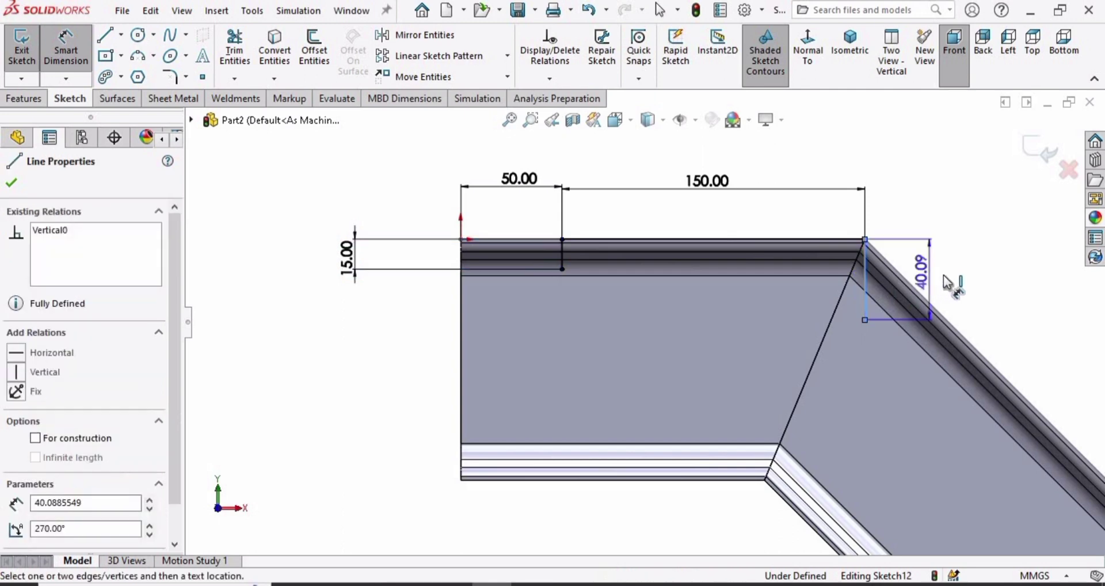
{"action": "left_click", "coordinate": [944, 276]}
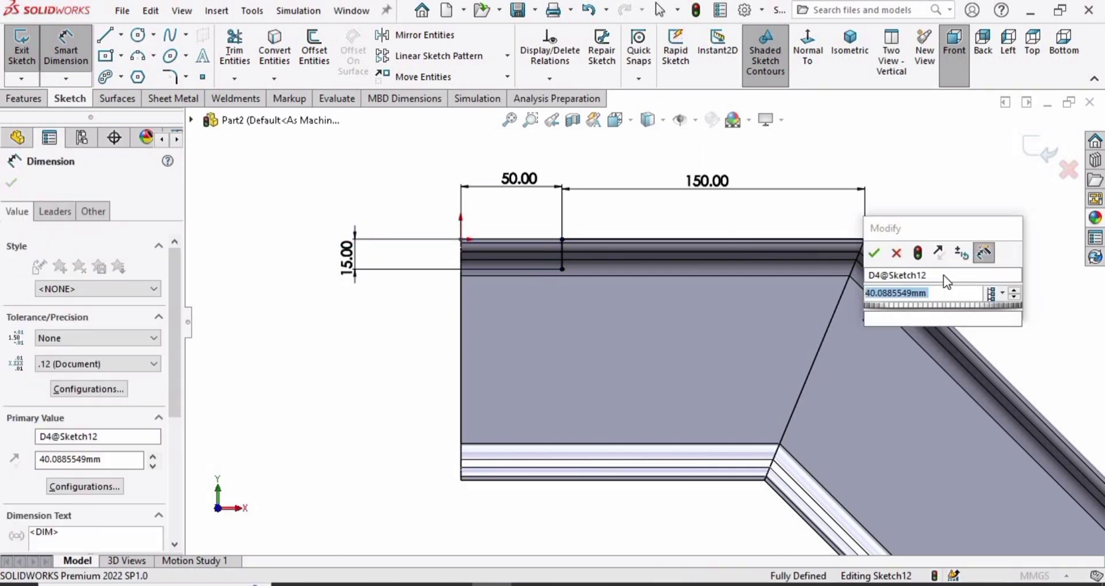
{"action": "type", "text": "40"}
{"action": "key", "text": "Return"}
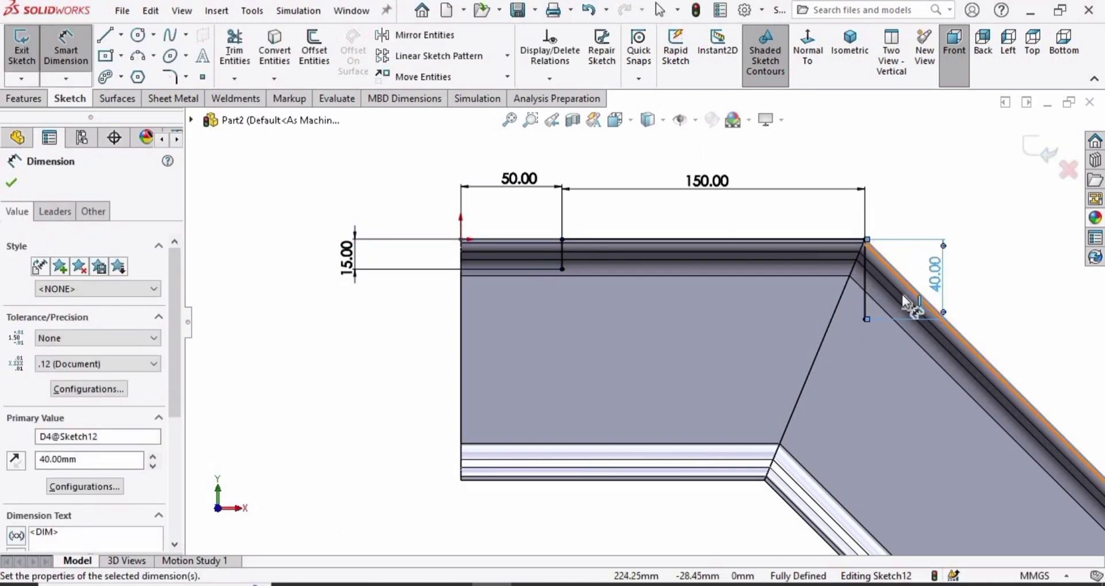
{"action": "key", "text": "z"}
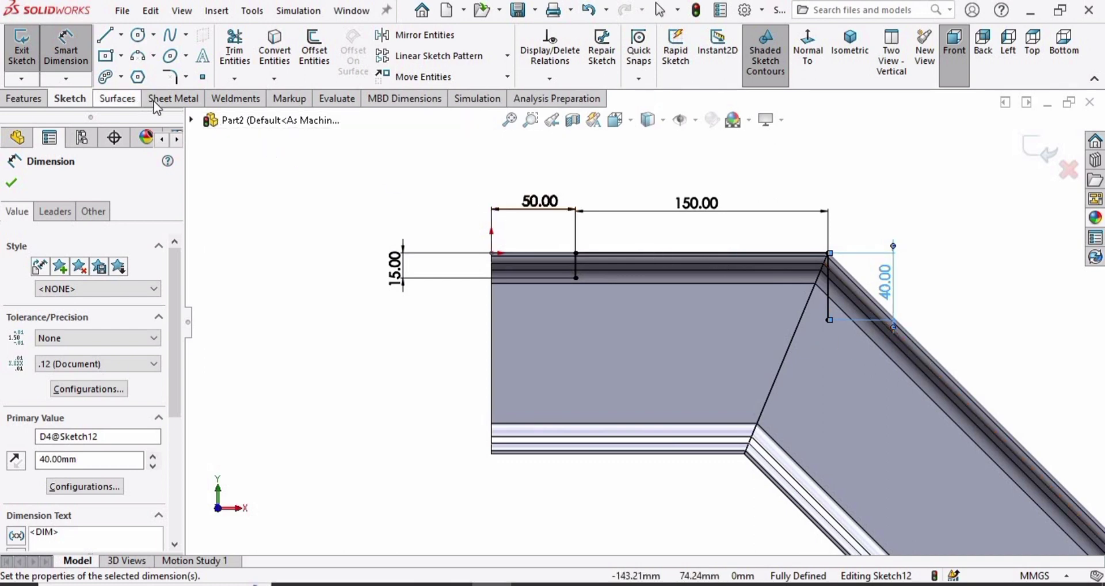
{"action": "left_click", "coordinate": [23, 99]}
{"action": "right_click", "coordinate": [73, 104]}
{"action": "mouse_move", "coordinate": [115, 151]}
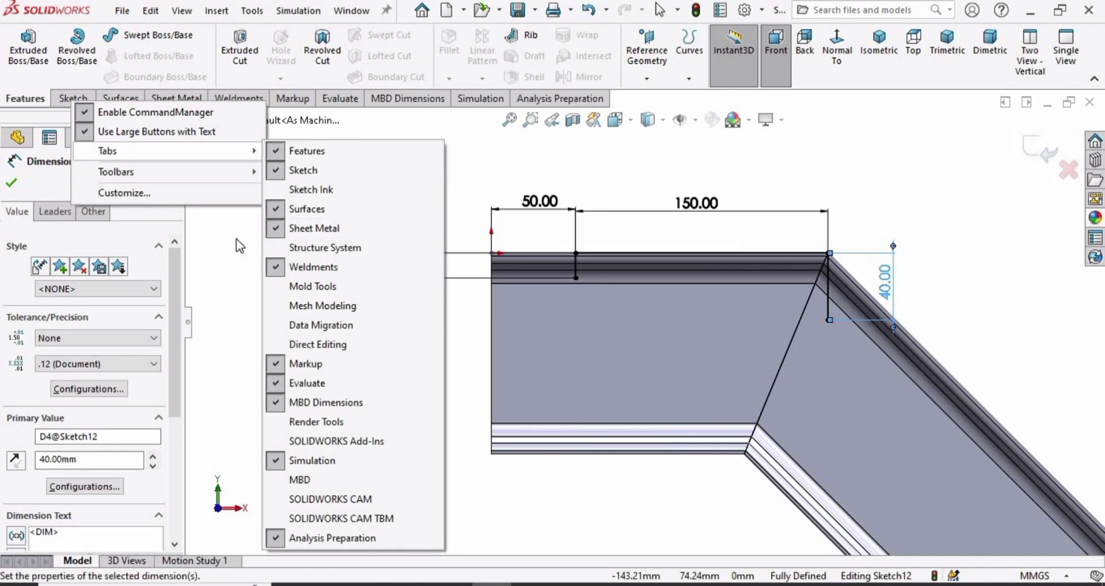
{"action": "left_click", "coordinate": [207, 231]}
Start a sheet metal Base Flange from the open profile sketch and set its Direction 1 end condition to Up To Surface.
{"action": "left_click", "coordinate": [175, 99]}
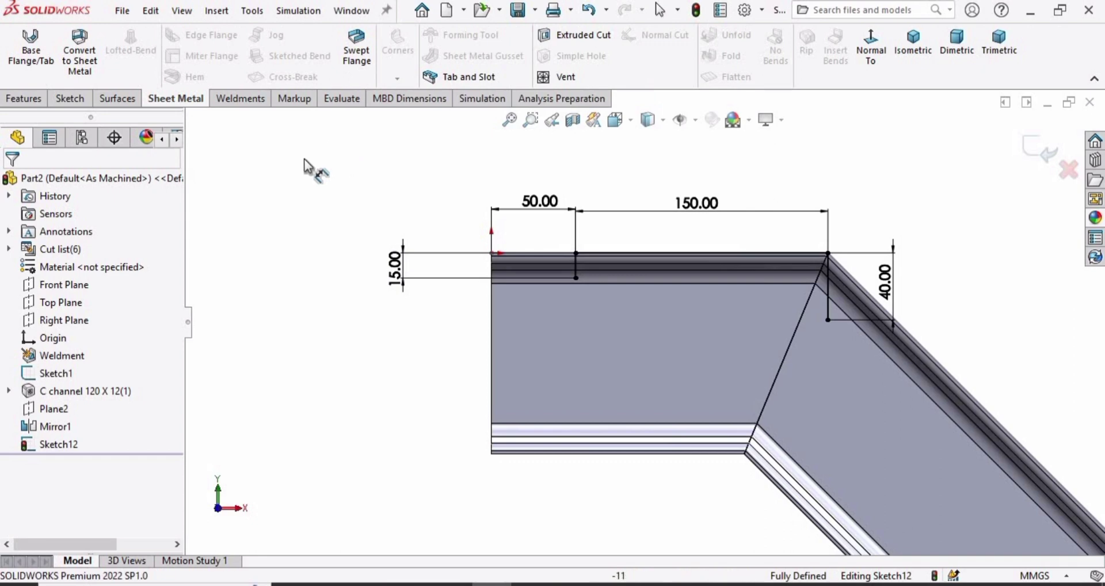
{"action": "left_click", "coordinate": [22, 55]}
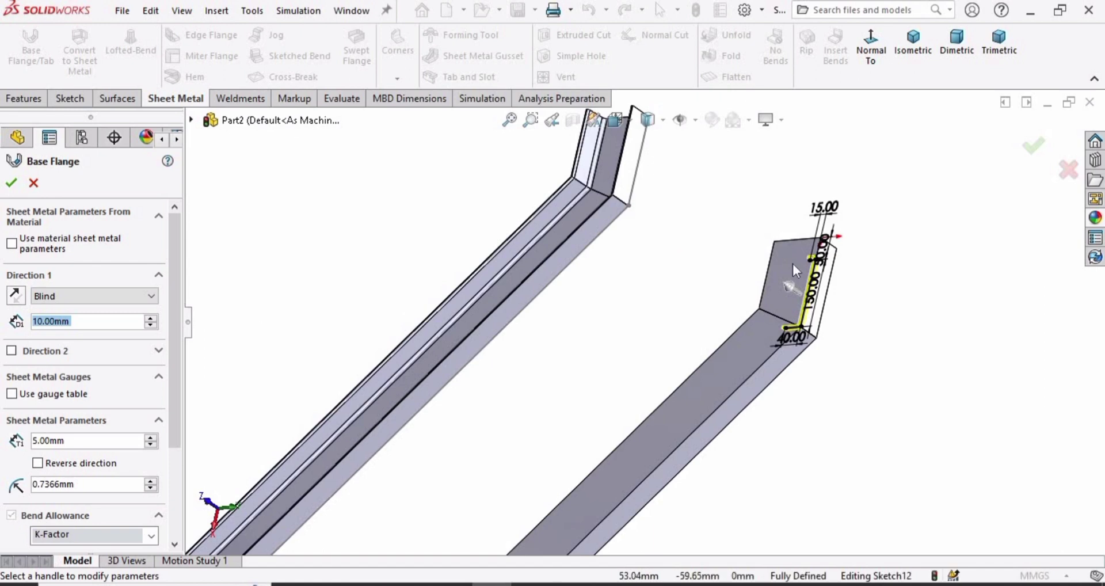
{"action": "middle_click_drag", "start_coordinate": [792, 264], "coordinate": [764, 295]}
{"action": "scroll", "coordinate": [664, 350], "scroll_direction": "down", "scroll_amount": 2}
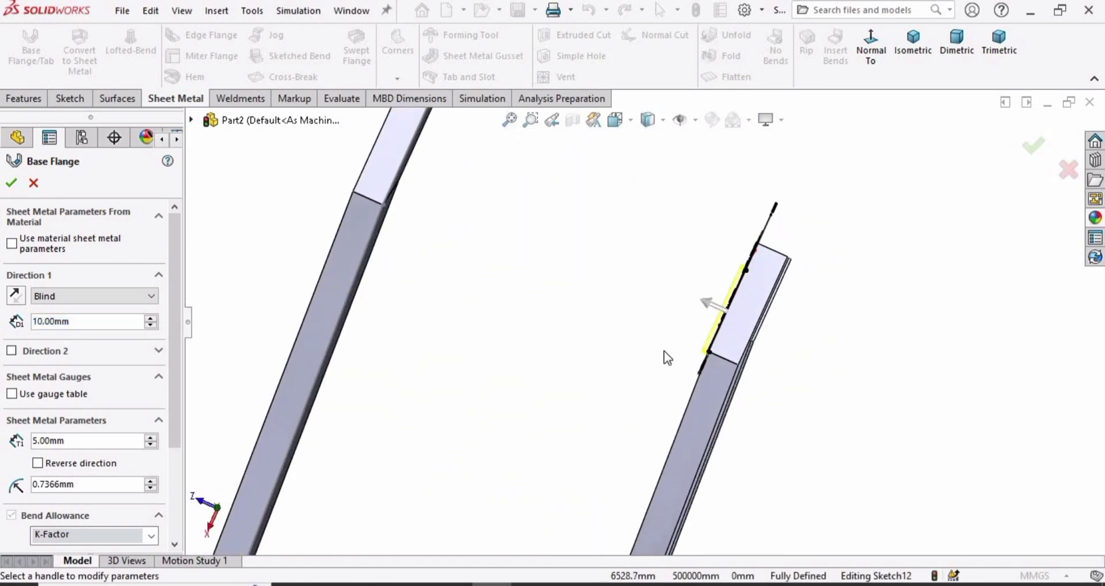
{"action": "scroll", "coordinate": [682, 326], "scroll_direction": "down", "scroll_amount": 4}
{"action": "middle_click_drag", "start_coordinate": [682, 327], "coordinate": [618, 345]}
{"action": "scroll", "coordinate": [617, 340], "scroll_direction": "up", "scroll_amount": 2}
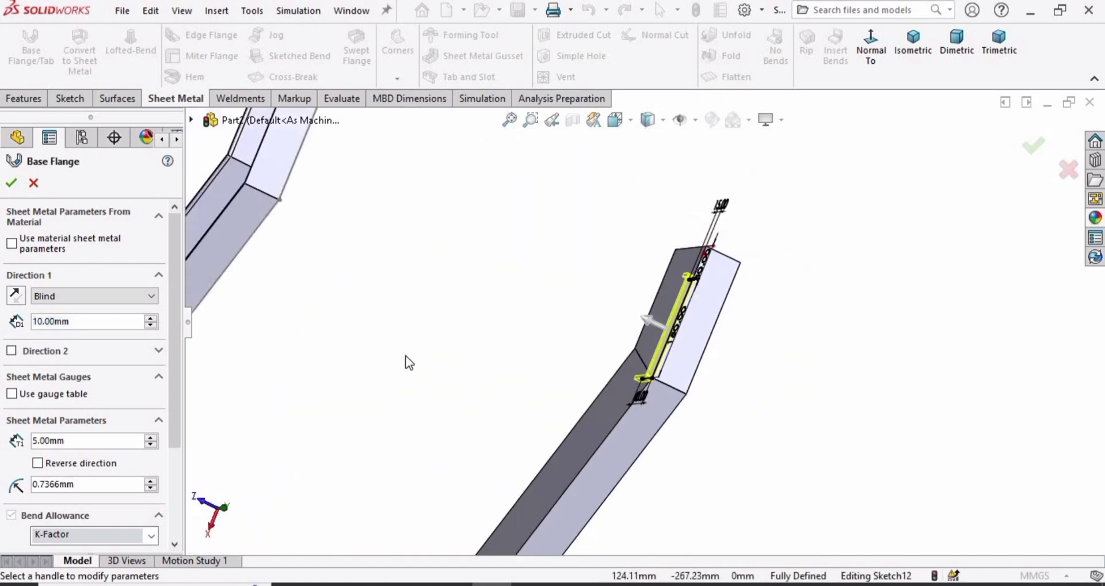
{"action": "left_click", "coordinate": [122, 299]}
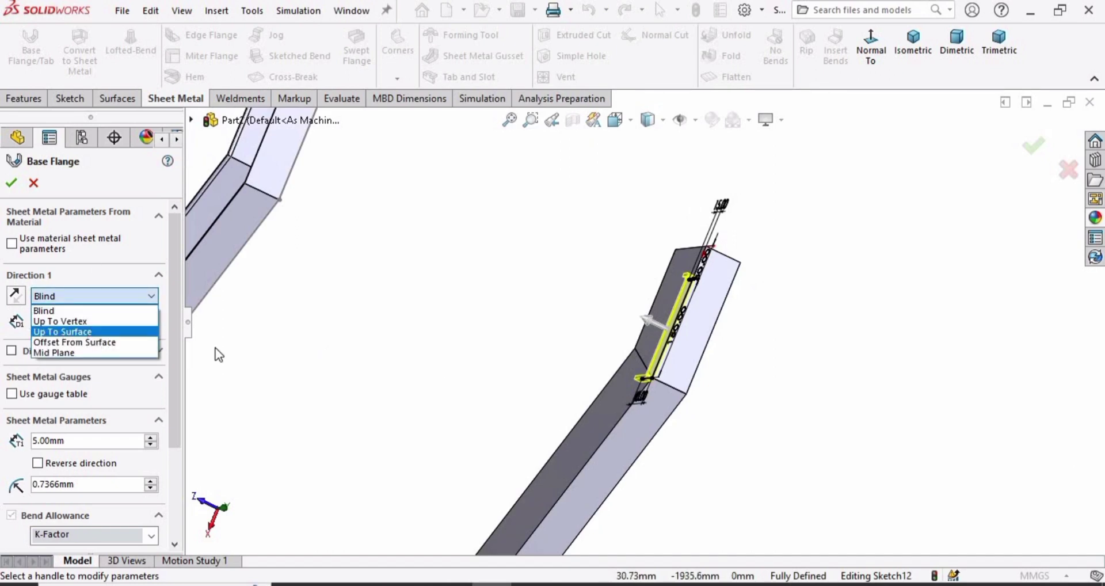
{"action": "key", "text": "Return"}
End the 5 mm thick base flange at the facing web face of the opposite stringer's short top channel and create it.
{"action": "middle_click_drag", "start_coordinate": [451, 305], "coordinate": [128, 400]}
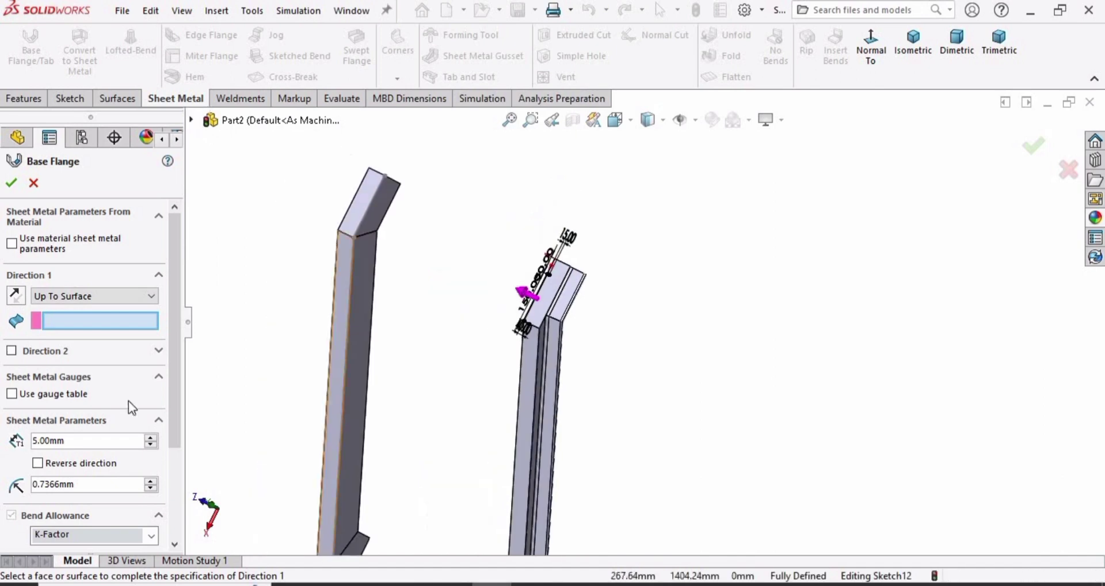
{"action": "left_click", "coordinate": [103, 323]}
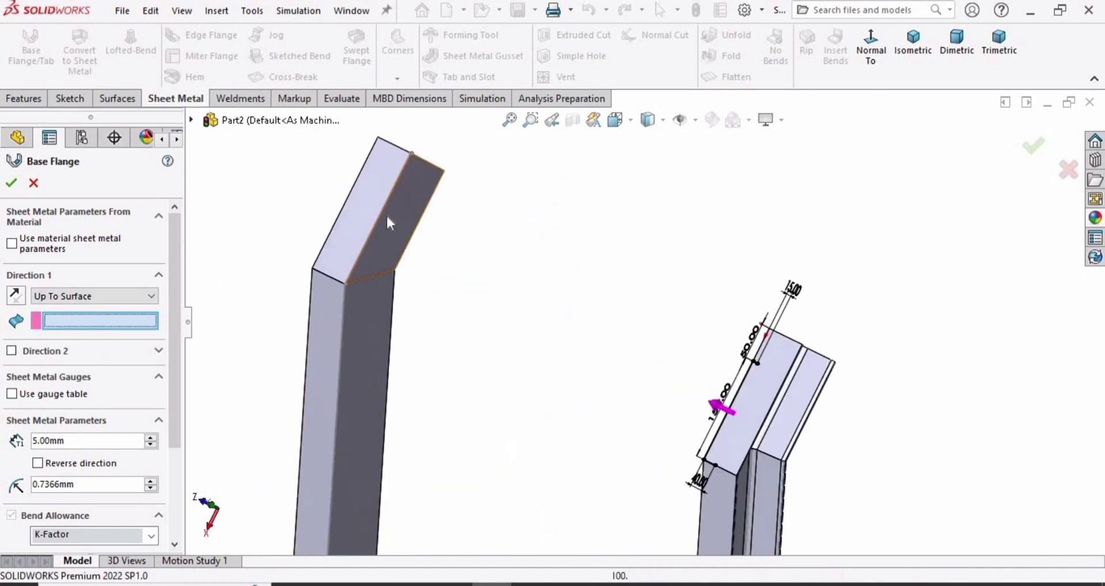
{"action": "scroll", "coordinate": [403, 217], "scroll_direction": "down", "scroll_amount": 3}
{"action": "left_click", "coordinate": [385, 314]}
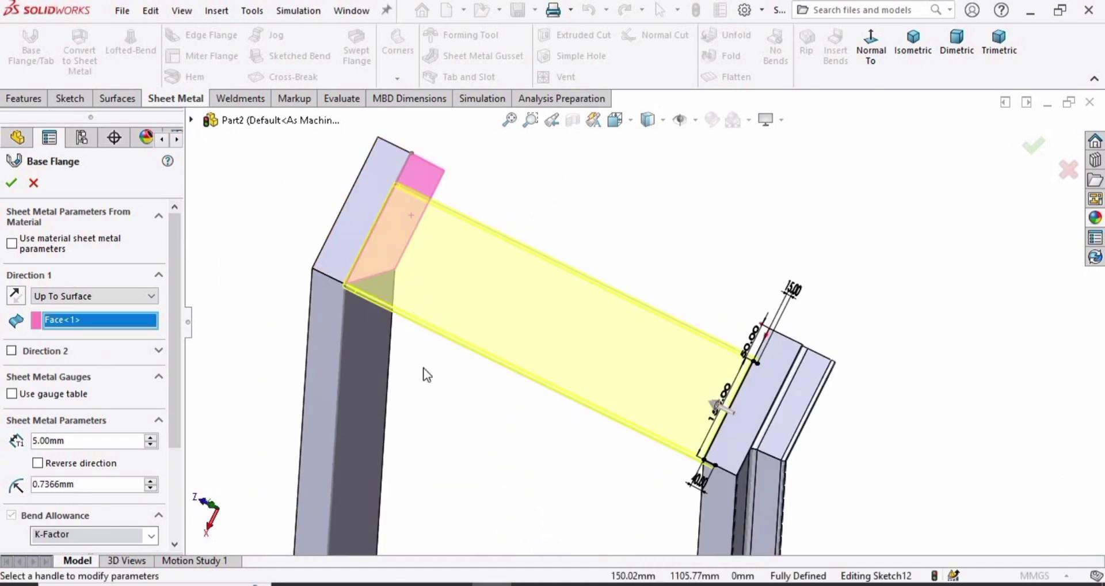
{"action": "middle_click_drag", "start_coordinate": [424, 375], "coordinate": [834, 315]}
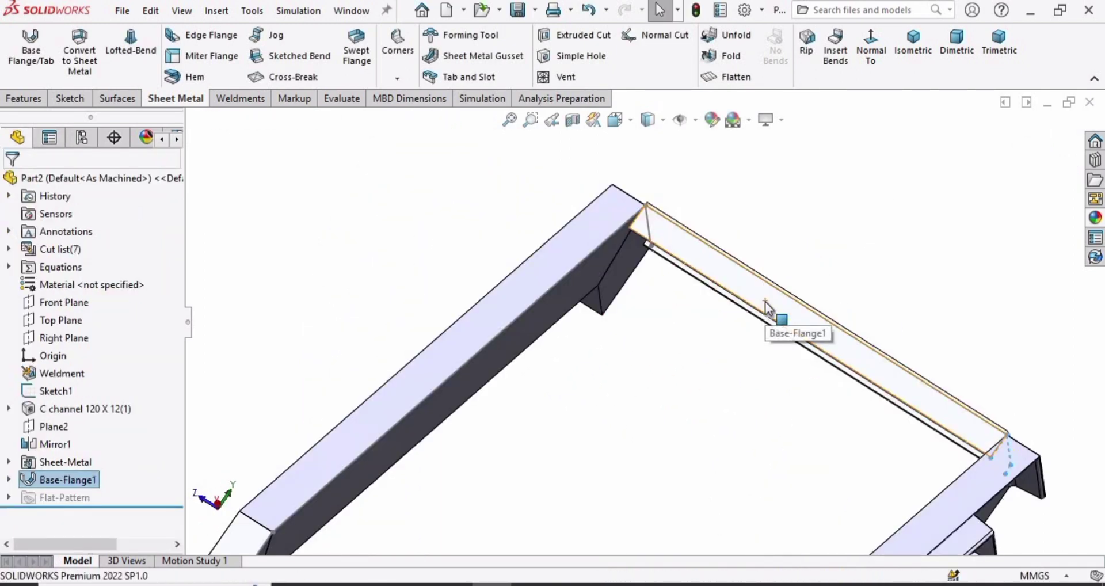
Start a sheet metal Edge Flange on one short end edge of the top tread, beside the C channel stringer.
{"action": "scroll", "coordinate": [720, 313], "scroll_direction": "up", "scroll_amount": 3}
{"action": "middle_click_drag", "start_coordinate": [720, 313], "coordinate": [576, 368]}
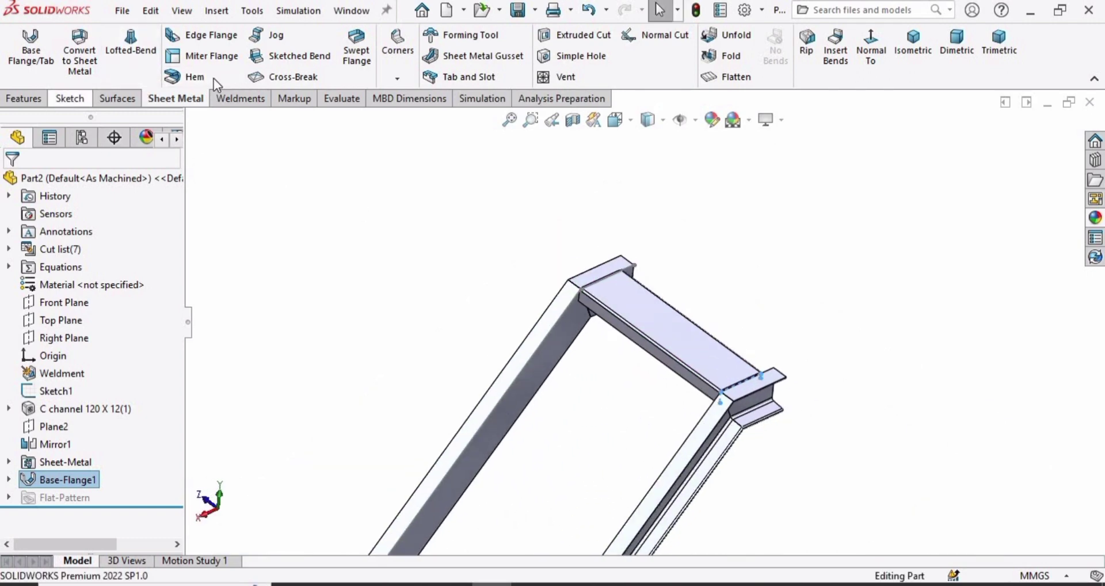
{"action": "left_click", "coordinate": [208, 39]}
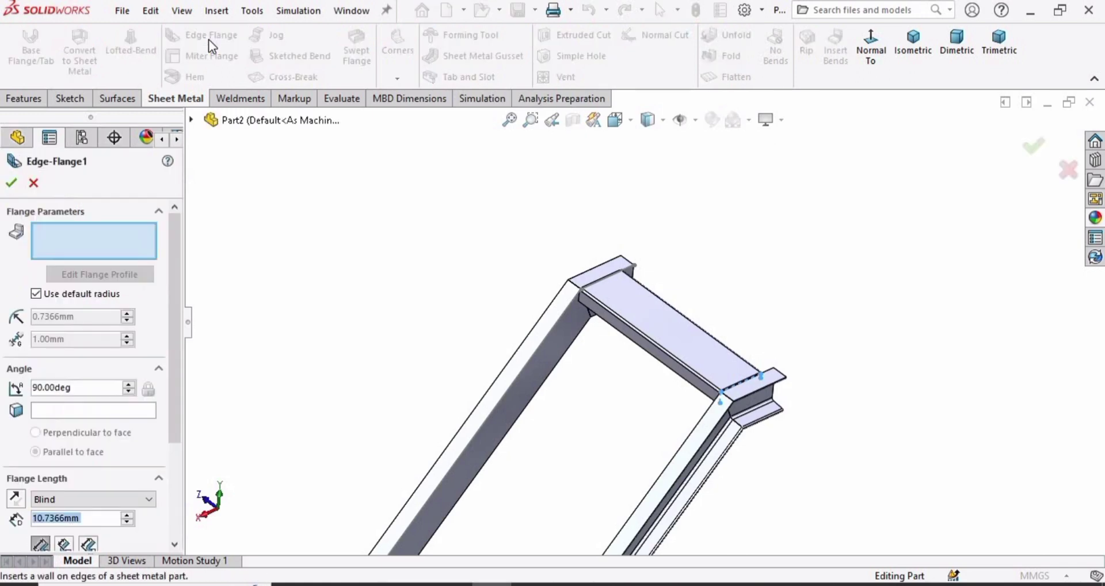
{"action": "scroll", "coordinate": [796, 365], "scroll_direction": "down", "scroll_amount": 3}
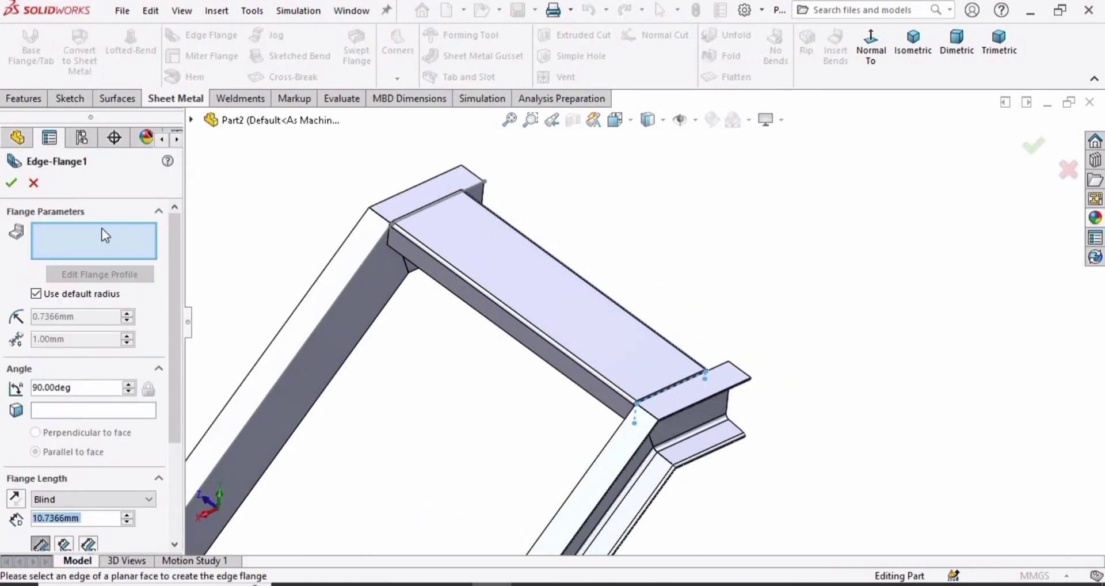
{"action": "scroll", "coordinate": [609, 359], "scroll_direction": "down", "scroll_amount": 7}
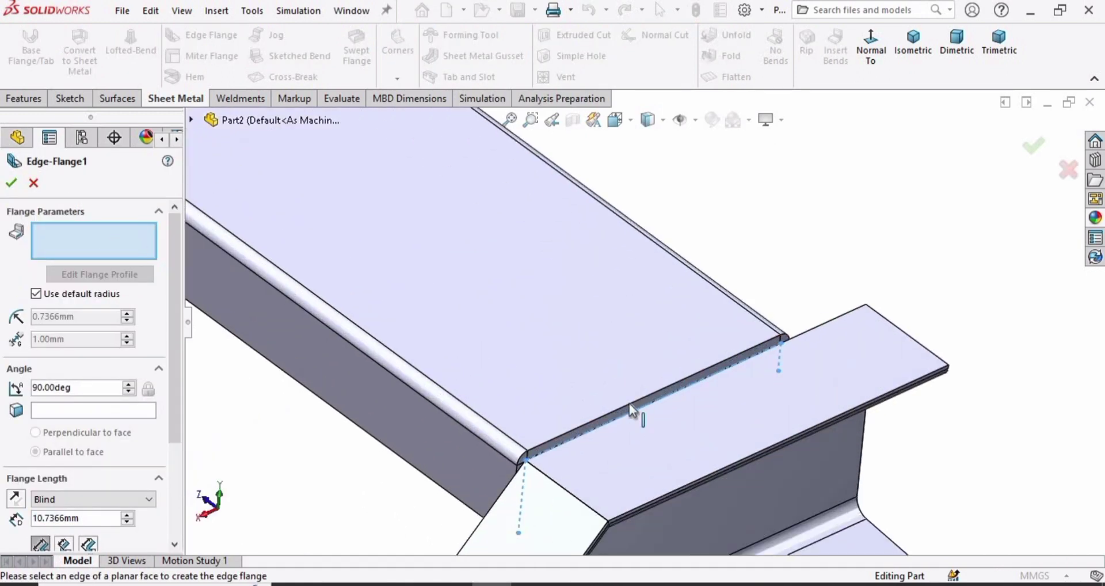
{"action": "left_click", "coordinate": [631, 406]}
Add the top tread's opposite short end edge to the edge flange selection.
{"action": "scroll", "coordinate": [456, 337], "scroll_direction": "up", "scroll_amount": 3}
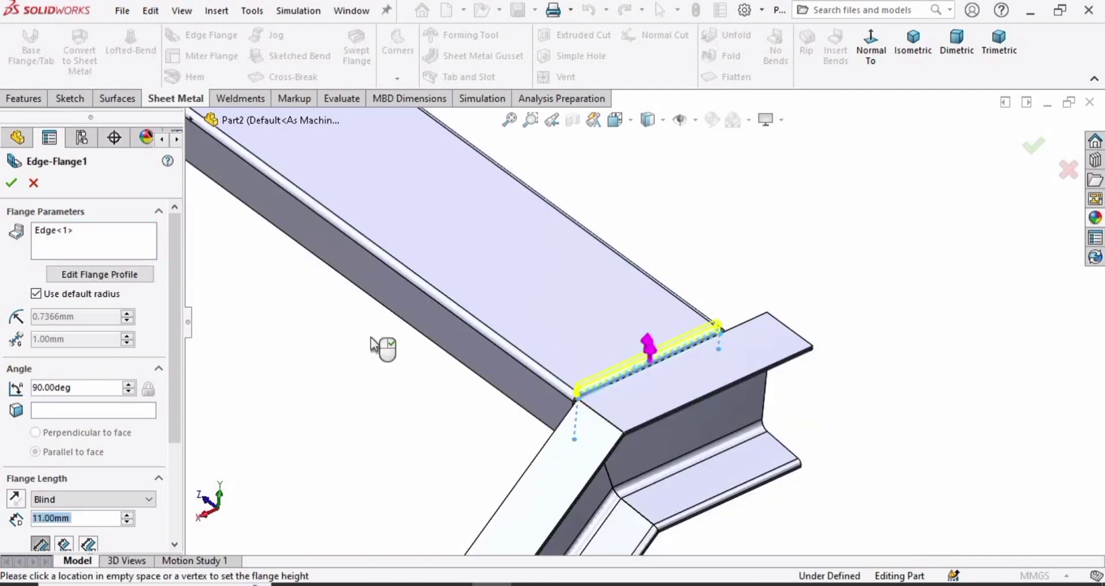
{"action": "scroll", "coordinate": [382, 172], "scroll_direction": "up", "scroll_amount": 4}
{"action": "middle_click_drag", "start_coordinate": [382, 172], "coordinate": [437, 259]}
{"action": "scroll", "coordinate": [437, 259], "scroll_direction": "down", "scroll_amount": 2}
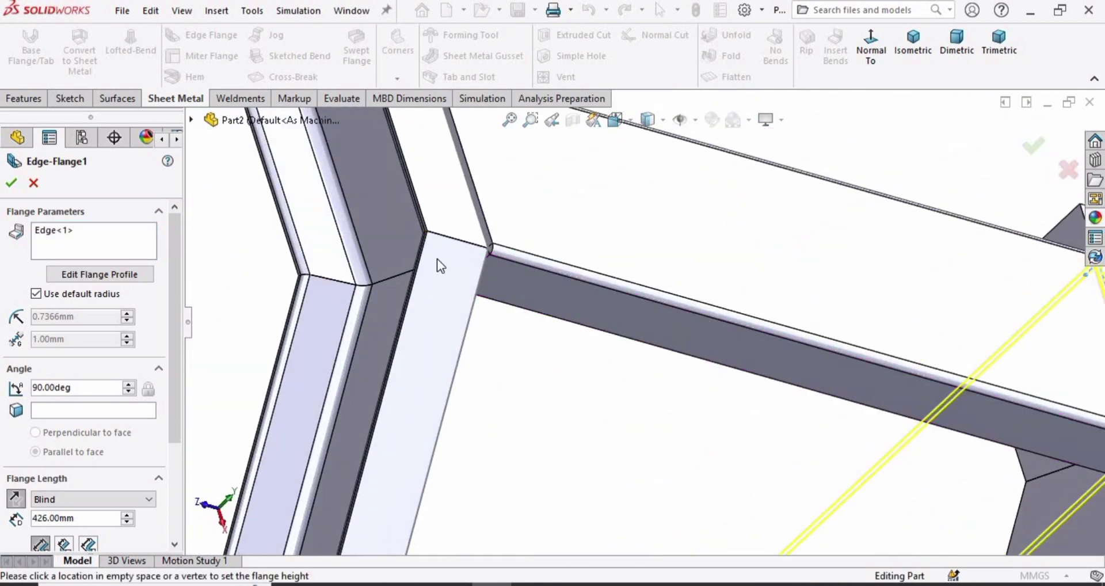
{"action": "left_click", "coordinate": [488, 231]}
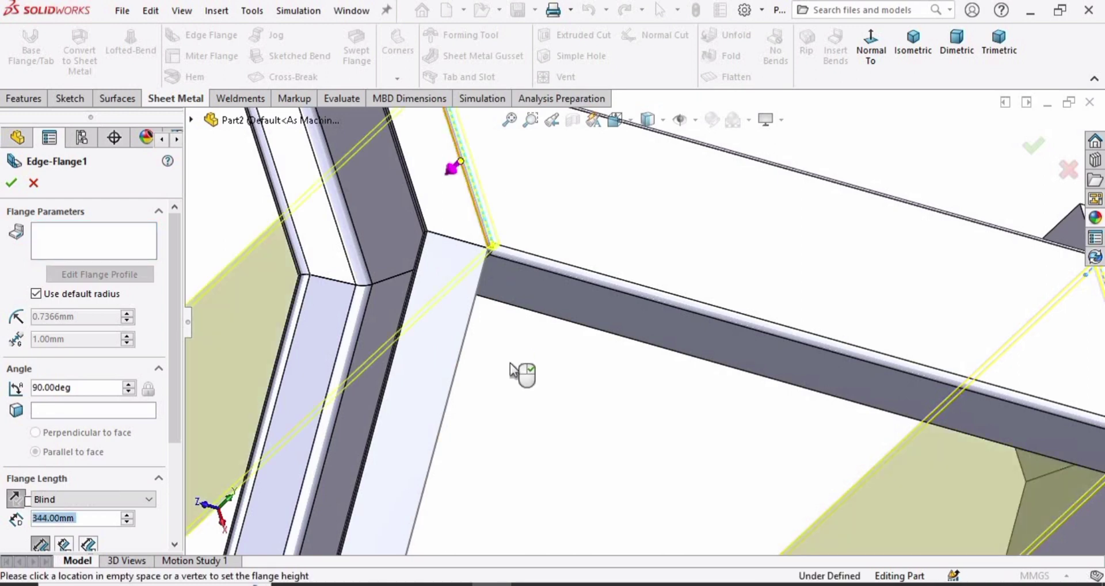
{"action": "scroll", "coordinate": [641, 420], "scroll_direction": "up", "scroll_amount": 3}
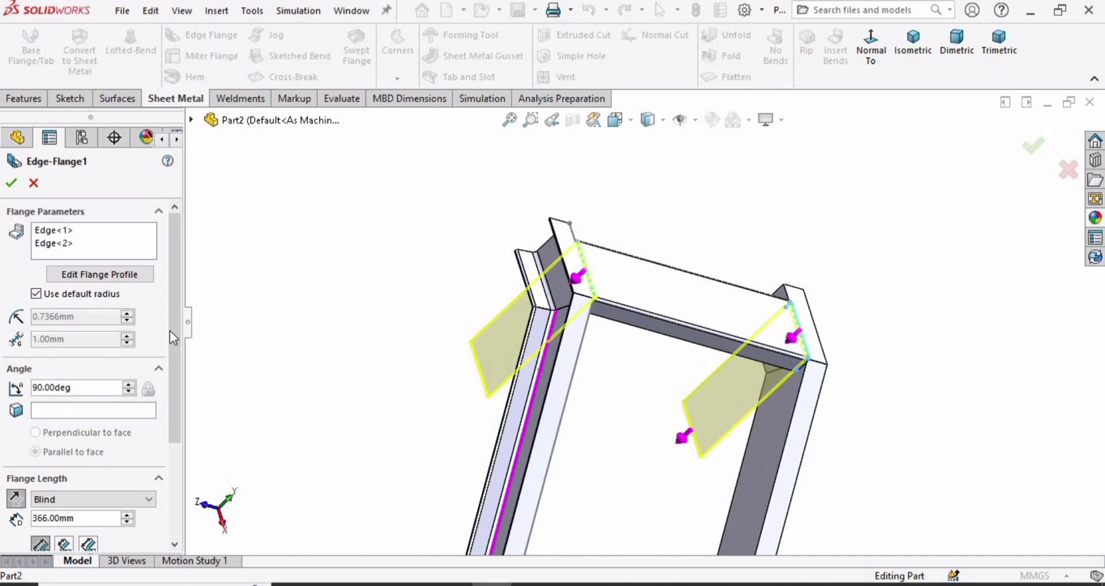
Set the Blind length of both end flanges to 40 mm and create them at a 90° angle.
{"action": "scroll", "coordinate": [82, 342], "scroll_direction": "down", "scroll_amount": 1}
{"action": "left_click_drag", "start_coordinate": [71, 324], "coordinate": [55, 324]}
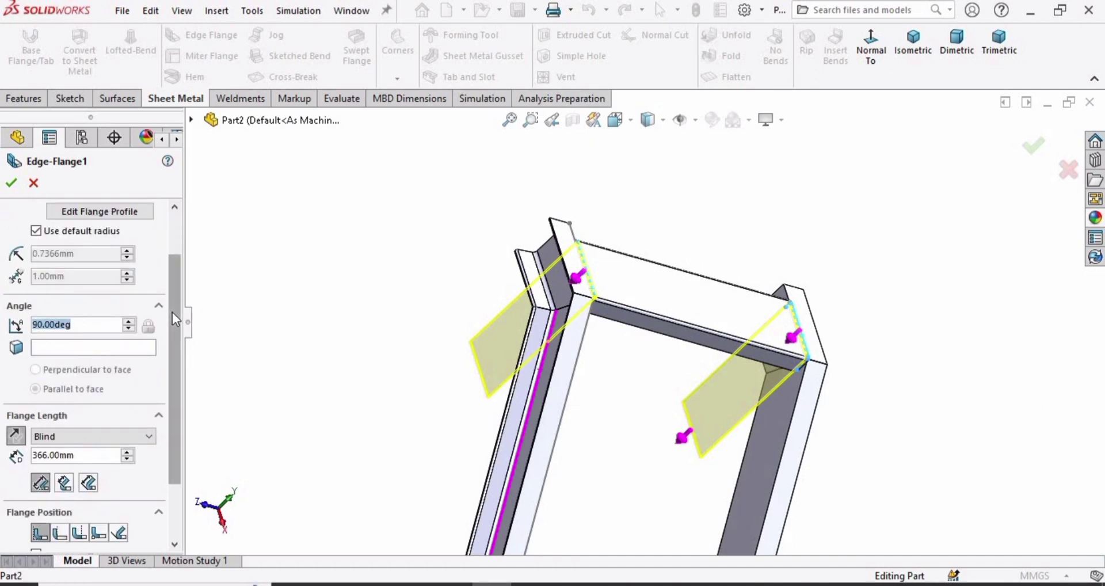
{"action": "left_click_drag", "start_coordinate": [172, 312], "coordinate": [168, 375]}
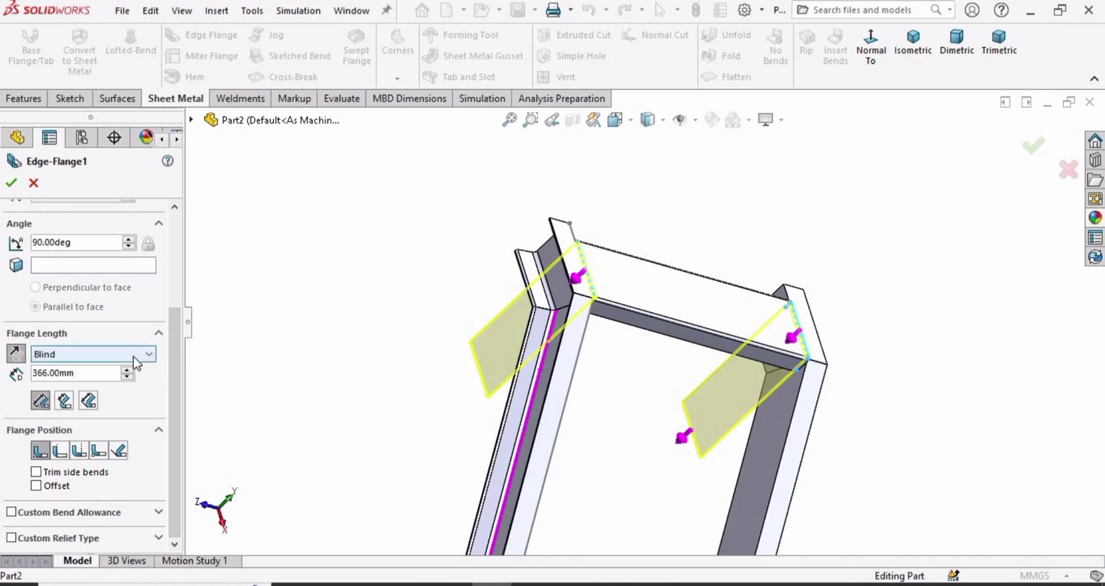
{"action": "left_click", "coordinate": [136, 364]}
{"action": "left_click", "coordinate": [61, 367]}
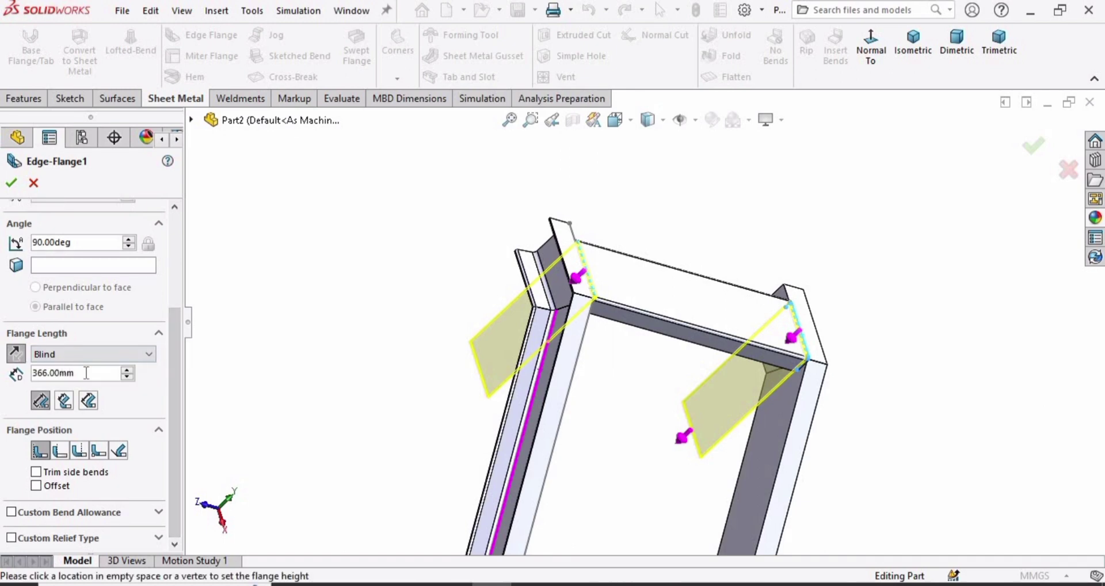
{"action": "left_click_drag", "start_coordinate": [87, 373], "coordinate": [35, 380]}
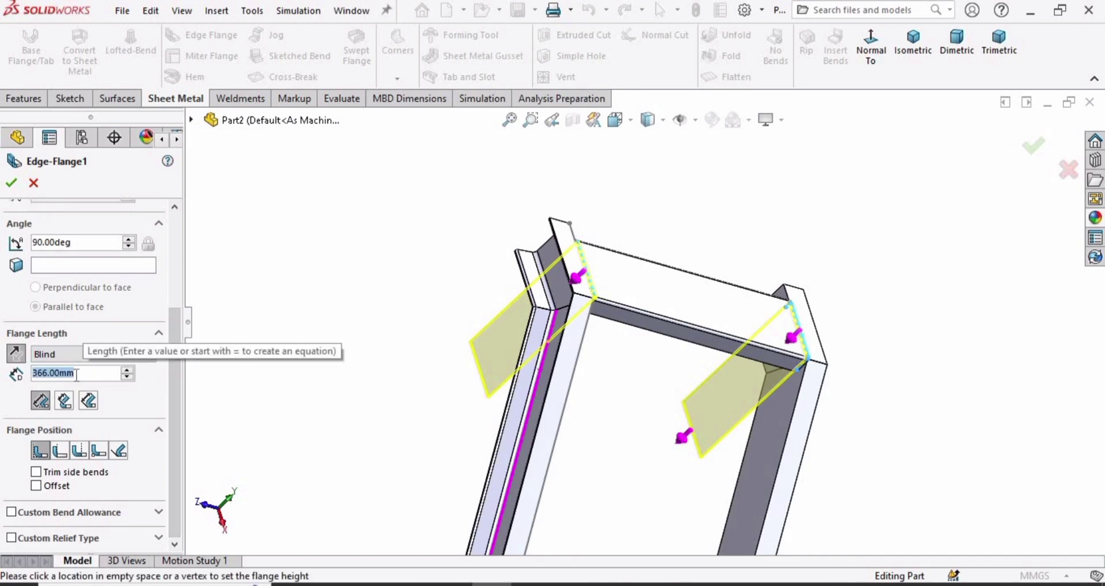
{"action": "type", "text": "40"}
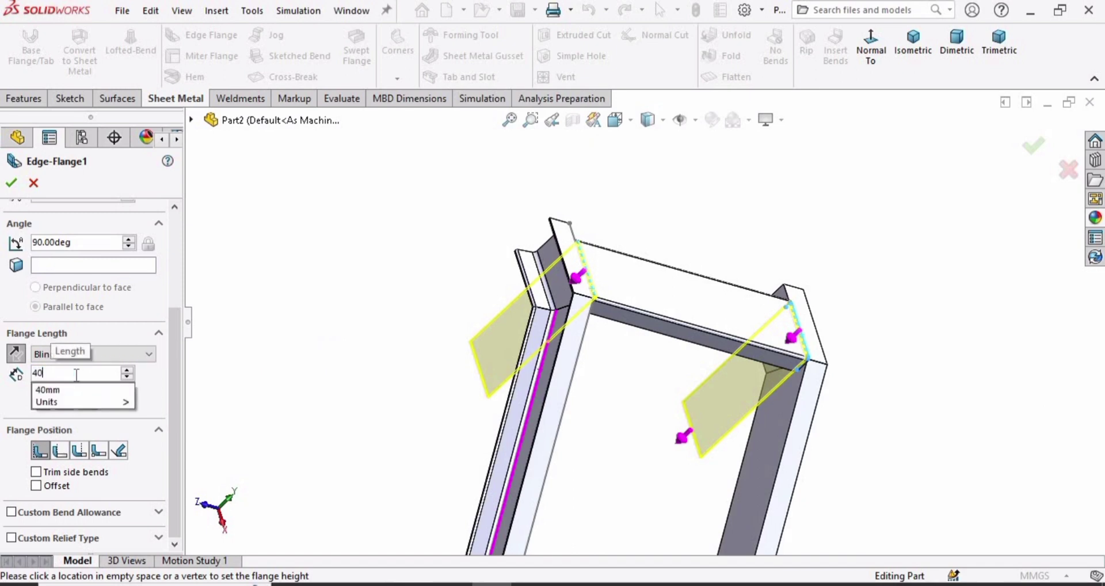
{"action": "key", "text": "Return"}
{"action": "scroll", "coordinate": [796, 353], "scroll_direction": "down", "scroll_amount": 5}
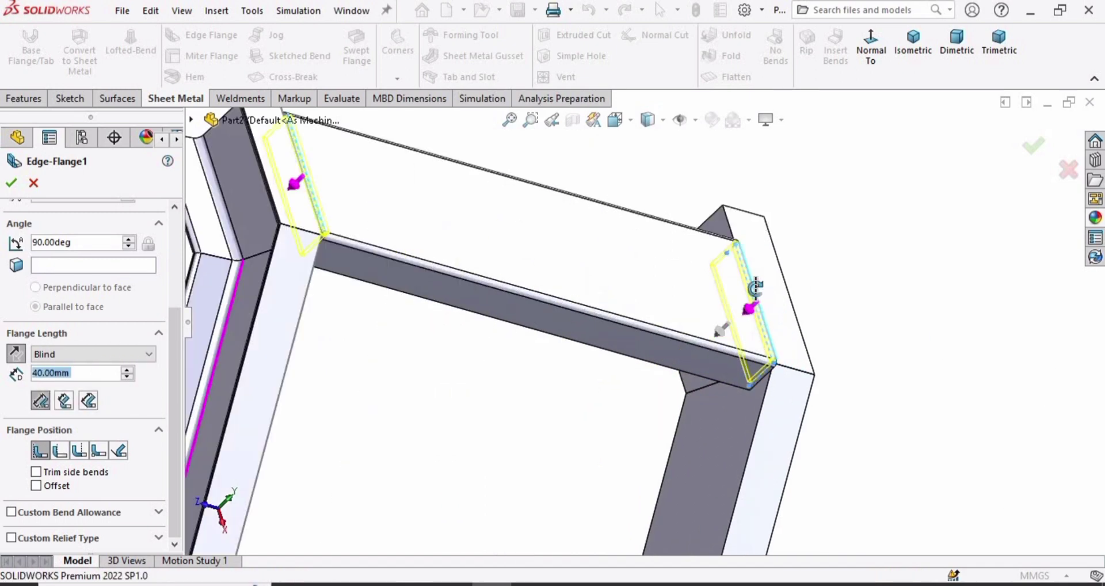
{"action": "middle_click_drag", "start_coordinate": [250, 304], "coordinate": [500, 270]}
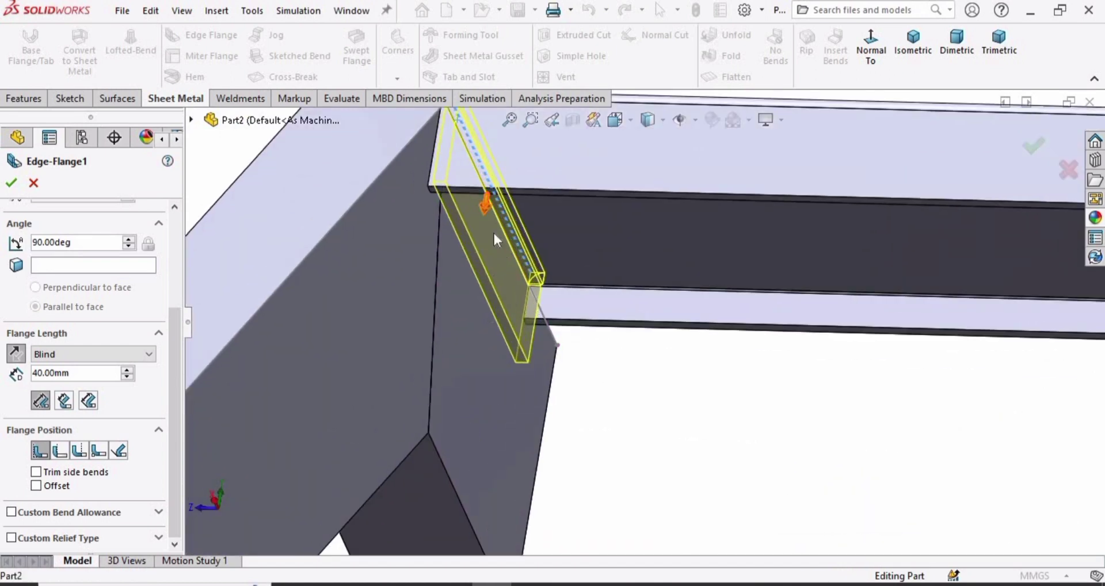
{"action": "left_click", "coordinate": [13, 183]}
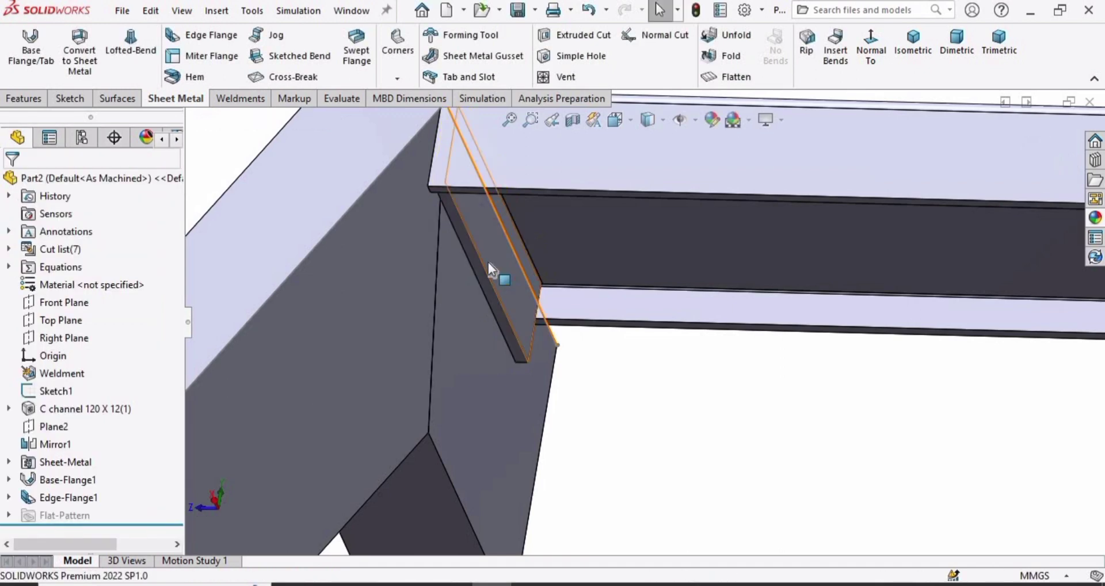
Start a Linear Pattern of bodies instead of features and faces, and choose the flanged top tread as the body.
{"action": "middle_click_drag", "start_coordinate": [500, 260], "coordinate": [895, 374]}
{"action": "scroll", "coordinate": [896, 375], "scroll_direction": "up", "scroll_amount": 3}
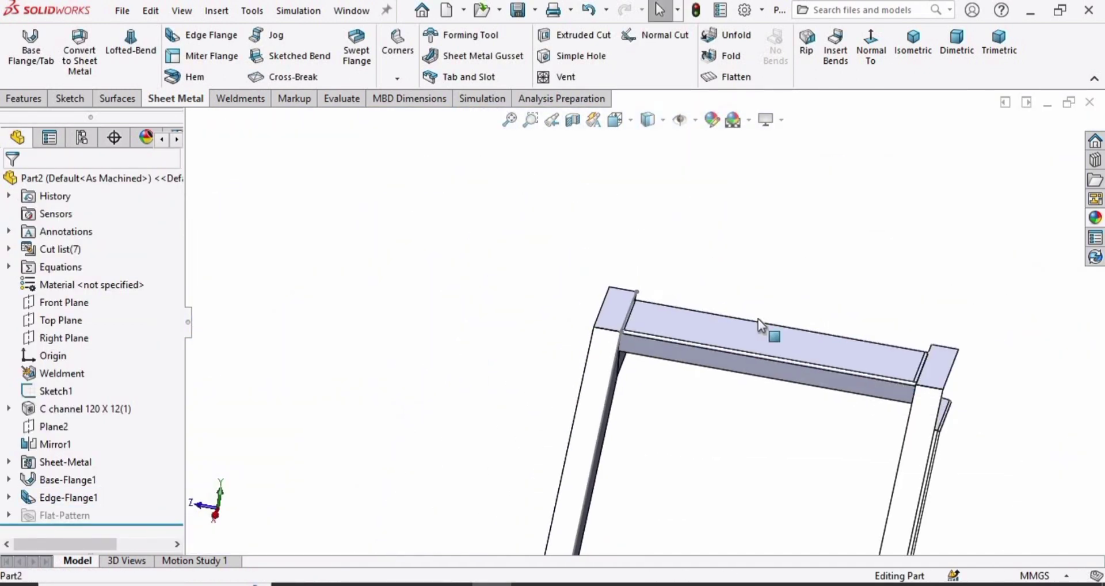
{"action": "left_click", "coordinate": [23, 99]}
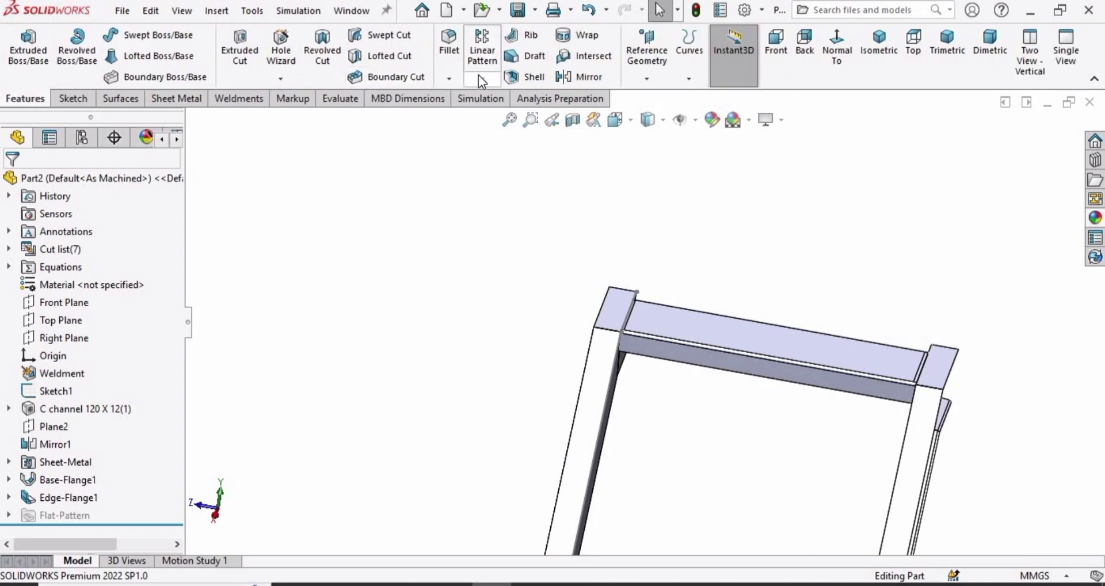
{"action": "left_click", "coordinate": [479, 76]}
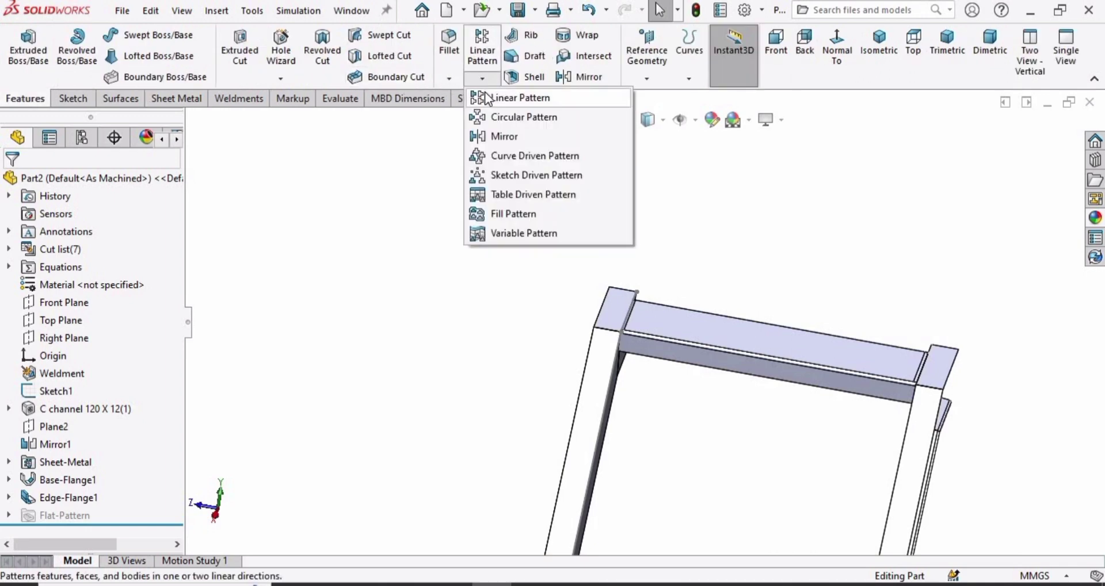
{"action": "left_click", "coordinate": [543, 98]}
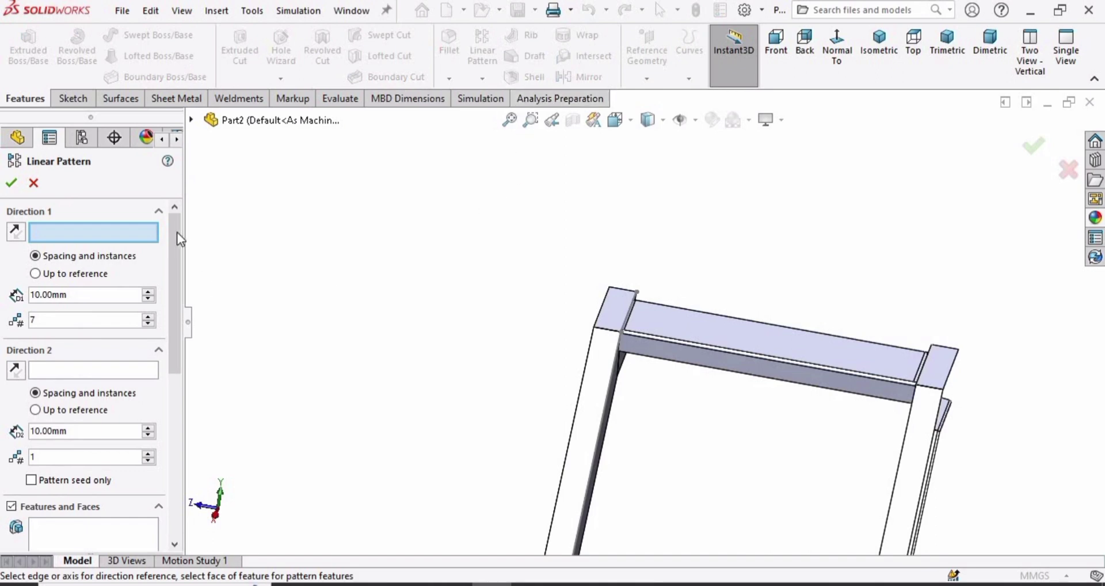
{"action": "scroll", "coordinate": [172, 270], "scroll_direction": "down", "scroll_amount": 4}
{"action": "scroll", "coordinate": [174, 279], "scroll_direction": "up", "scroll_amount": 2}
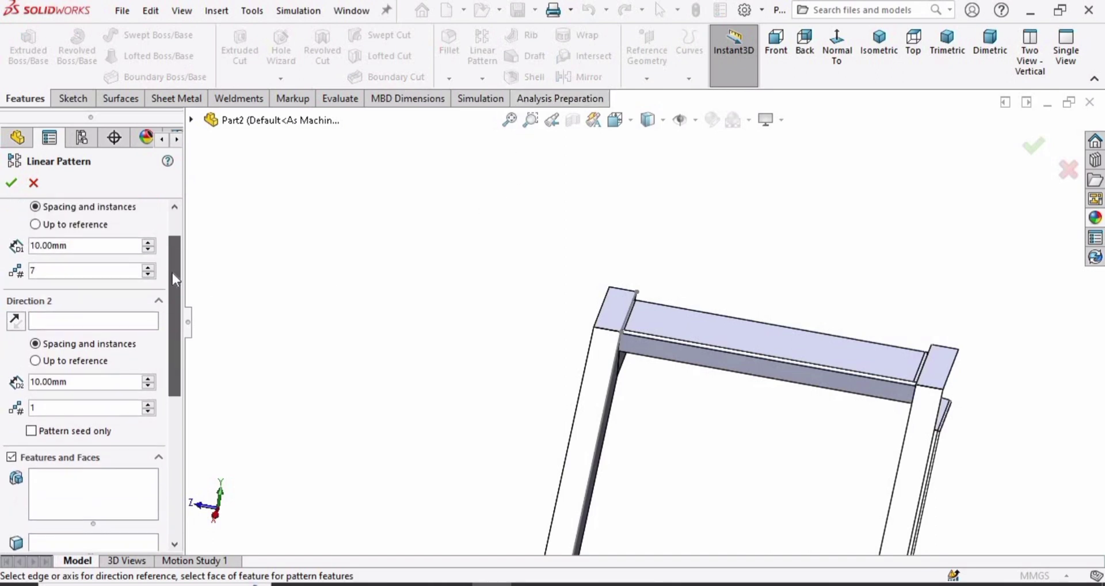
{"action": "scroll", "coordinate": [173, 288], "scroll_direction": "down", "scroll_amount": 5}
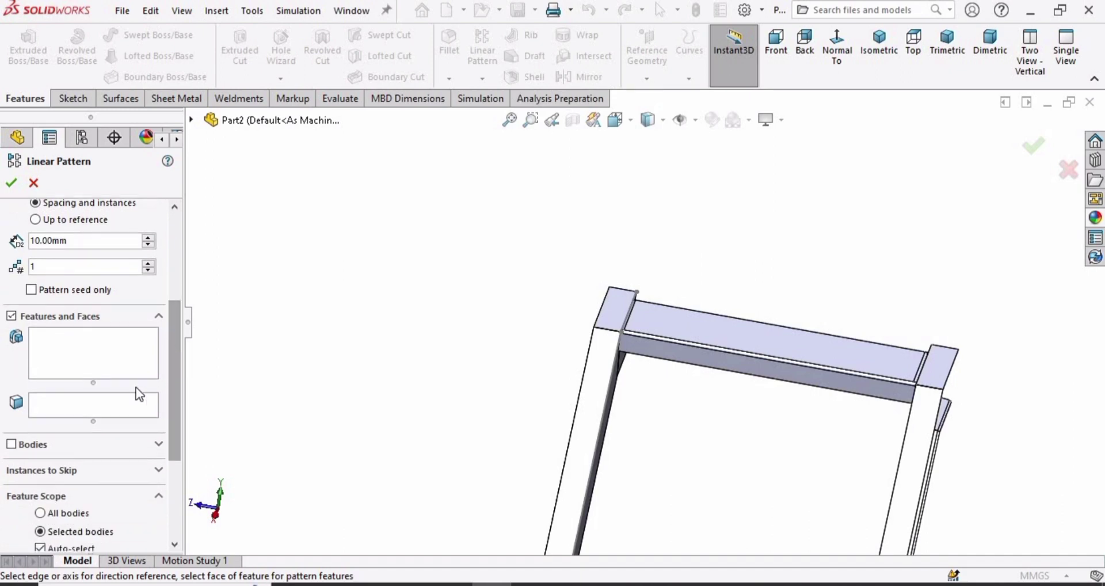
{"action": "left_click", "coordinate": [11, 316]}
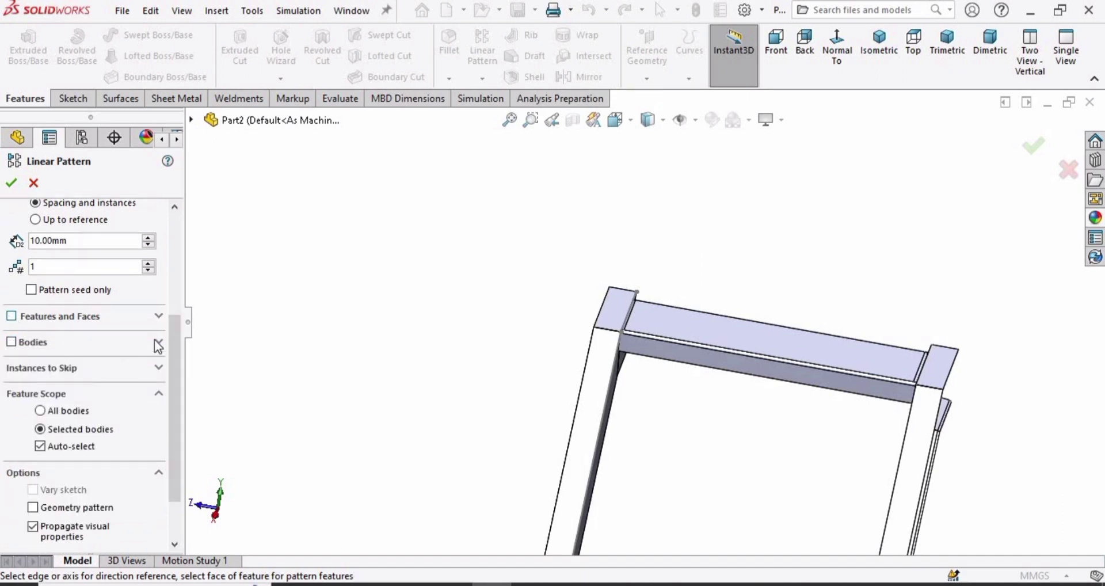
{"action": "left_click", "coordinate": [12, 342]}
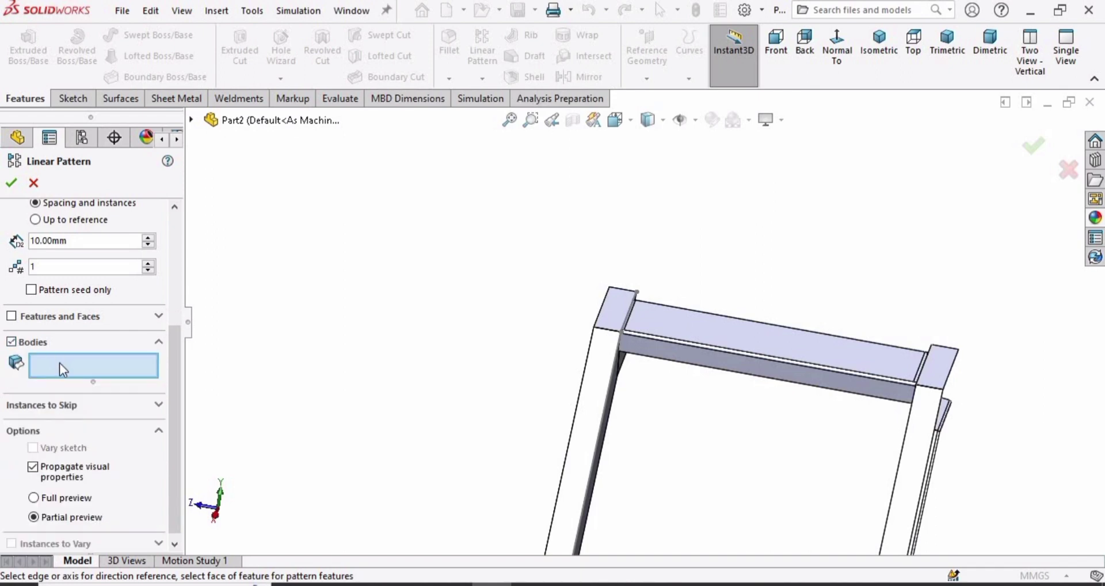
{"action": "left_click", "coordinate": [760, 353]}
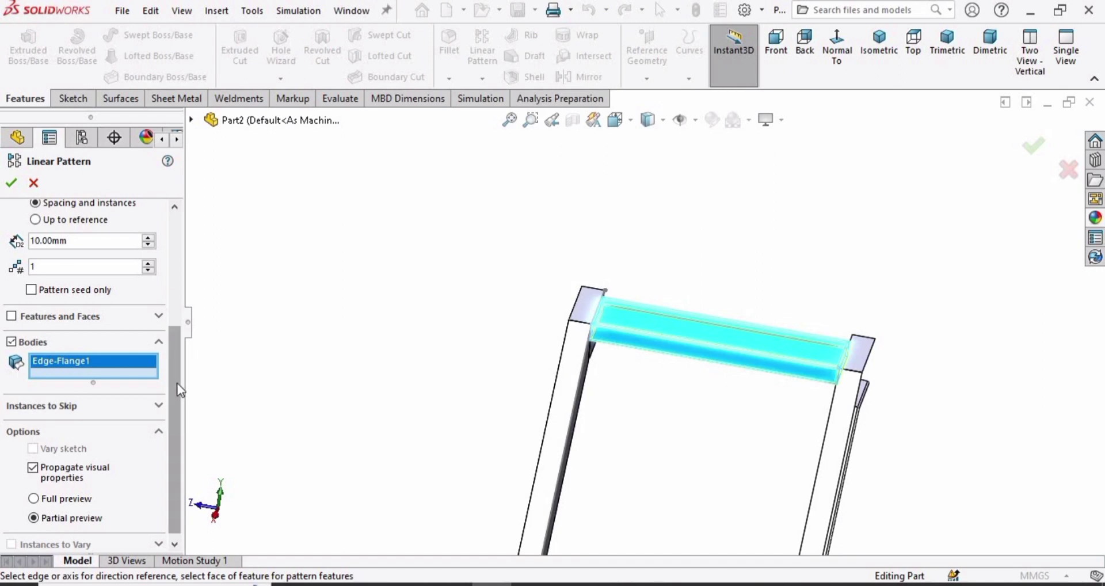
Set the Direction 1 spacing of the tread pattern to 200 mm.
{"action": "left_click_drag", "start_coordinate": [171, 400], "coordinate": [170, 271]}
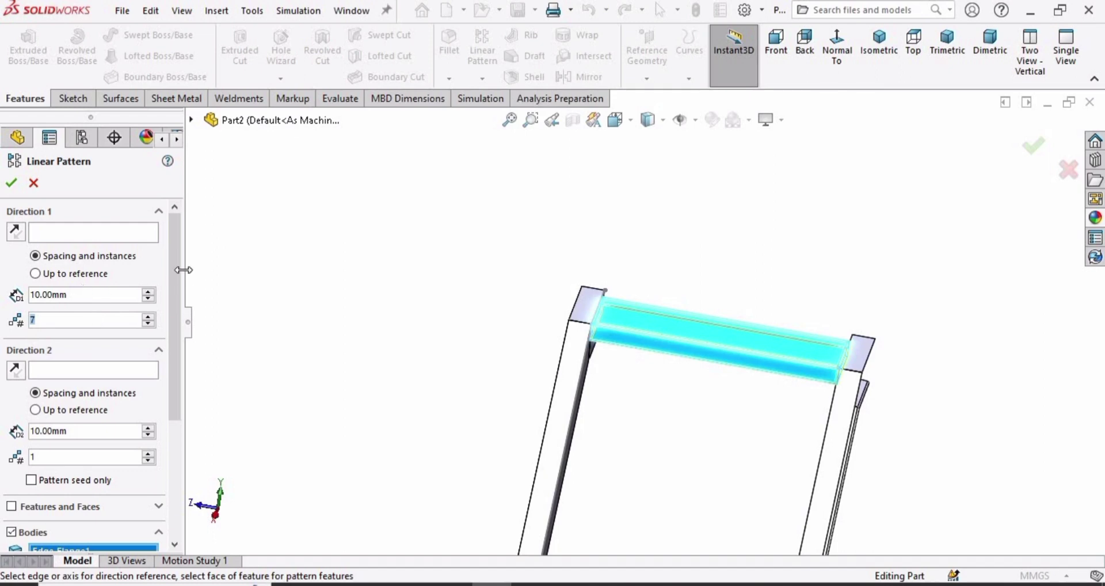
{"action": "left_click_drag", "start_coordinate": [81, 295], "coordinate": [26, 299]}
{"action": "type", "text": "200"}
{"action": "key", "text": "Return"}
Use a long sloping edge of the C channel stringer as the Direction 1 reference of the pattern.
{"action": "left_click", "coordinate": [89, 234]}
{"action": "middle_click_drag", "start_coordinate": [588, 430], "coordinate": [629, 483]}
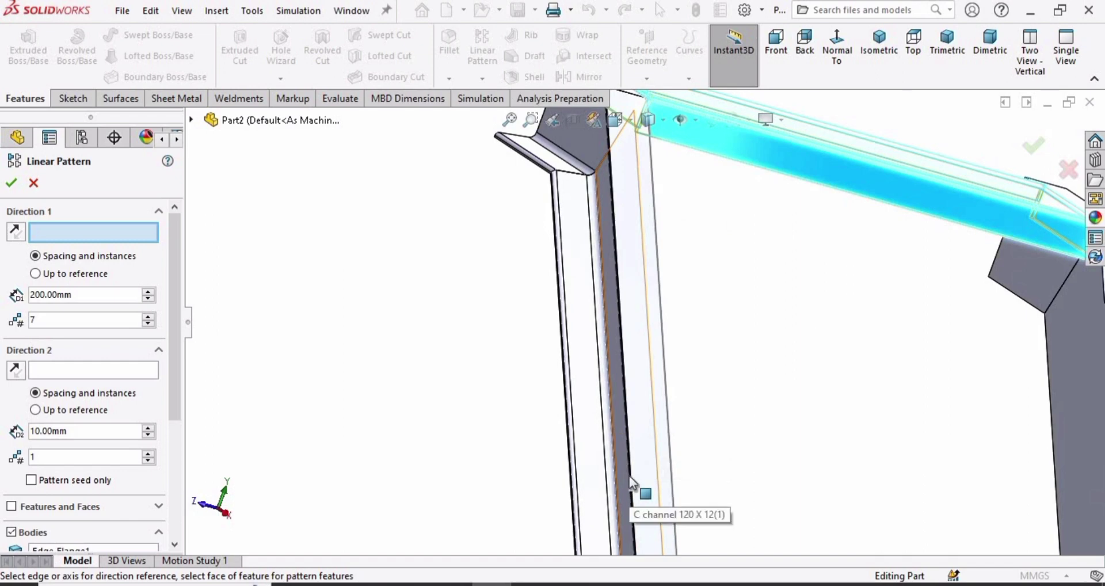
{"action": "scroll", "coordinate": [661, 478], "scroll_direction": "up", "scroll_amount": 3}
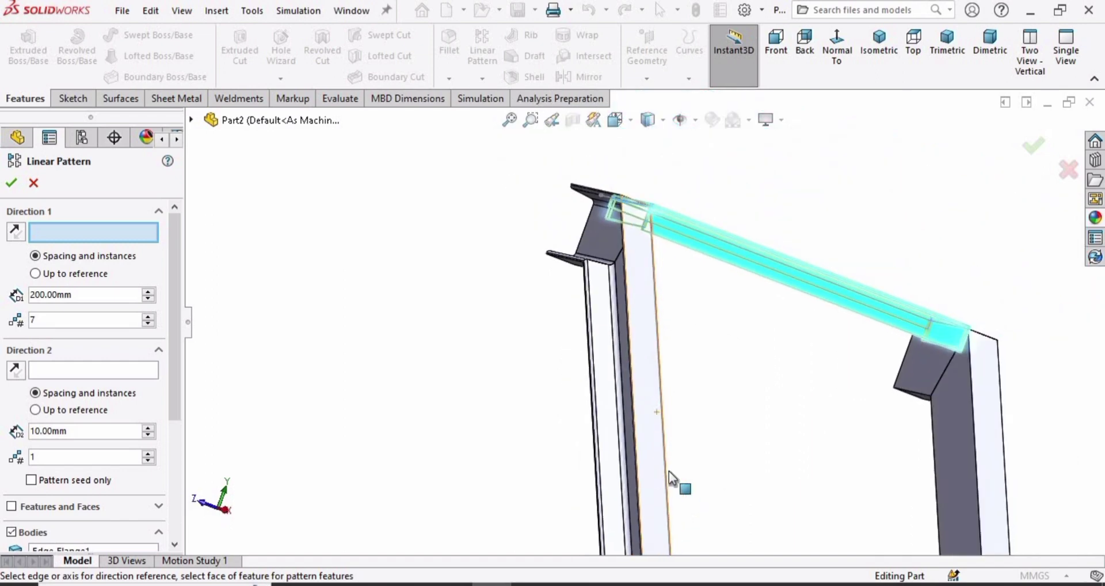
{"action": "scroll", "coordinate": [670, 473], "scroll_direction": "down", "scroll_amount": 5}
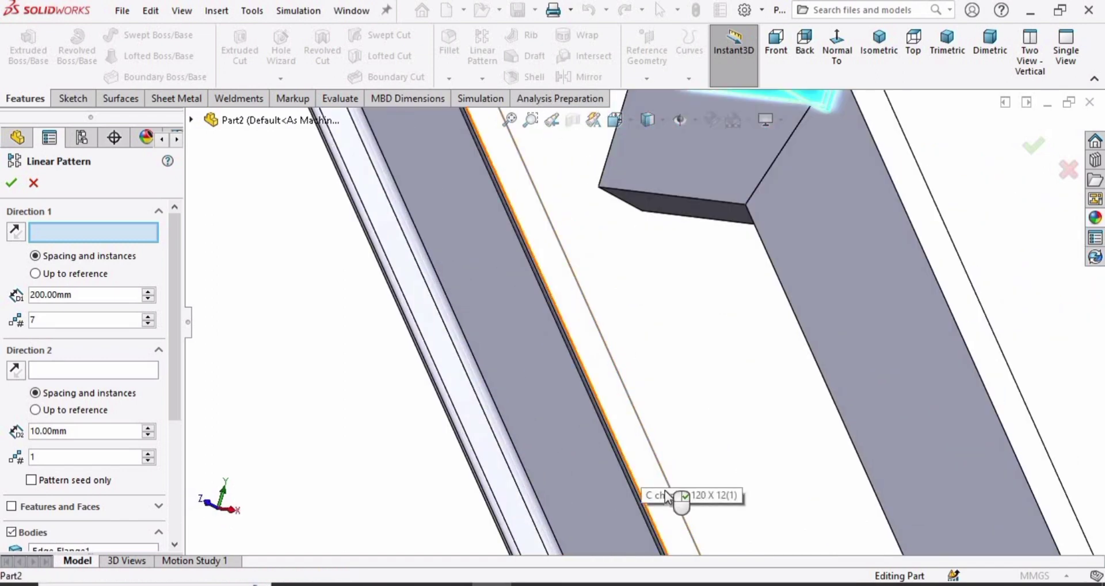
{"action": "left_click", "coordinate": [666, 495]}
{"action": "scroll", "coordinate": [671, 499], "scroll_direction": "up", "scroll_amount": 3}
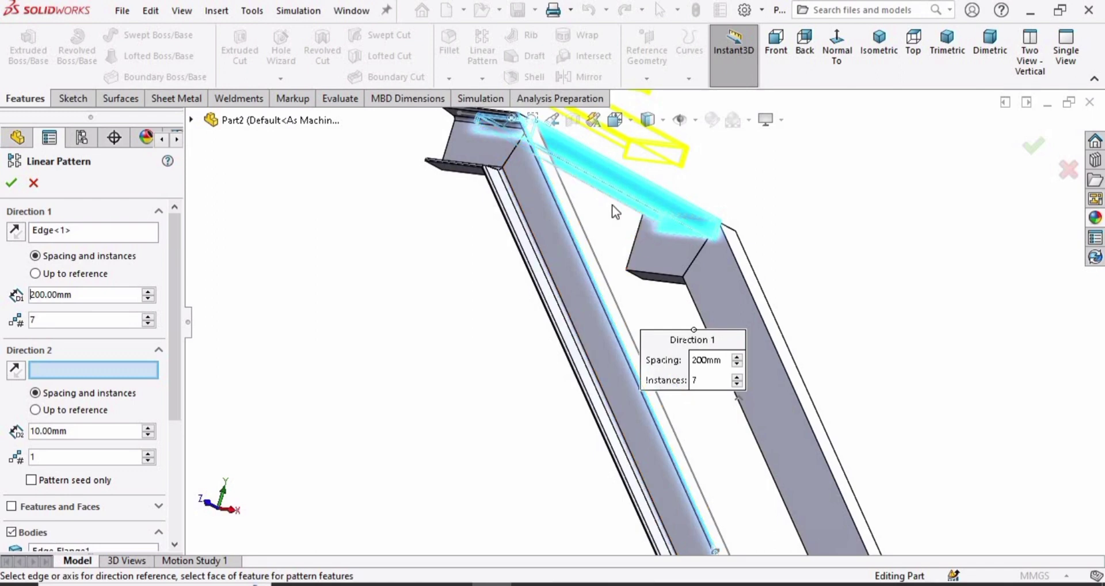
Reverse Direction 1 so the treads run down between the stringers, and create the pattern with 7 instances.
{"action": "scroll", "coordinate": [616, 206], "scroll_direction": "up", "scroll_amount": 3}
{"action": "scroll", "coordinate": [556, 367], "scroll_direction": "down", "scroll_amount": 2}
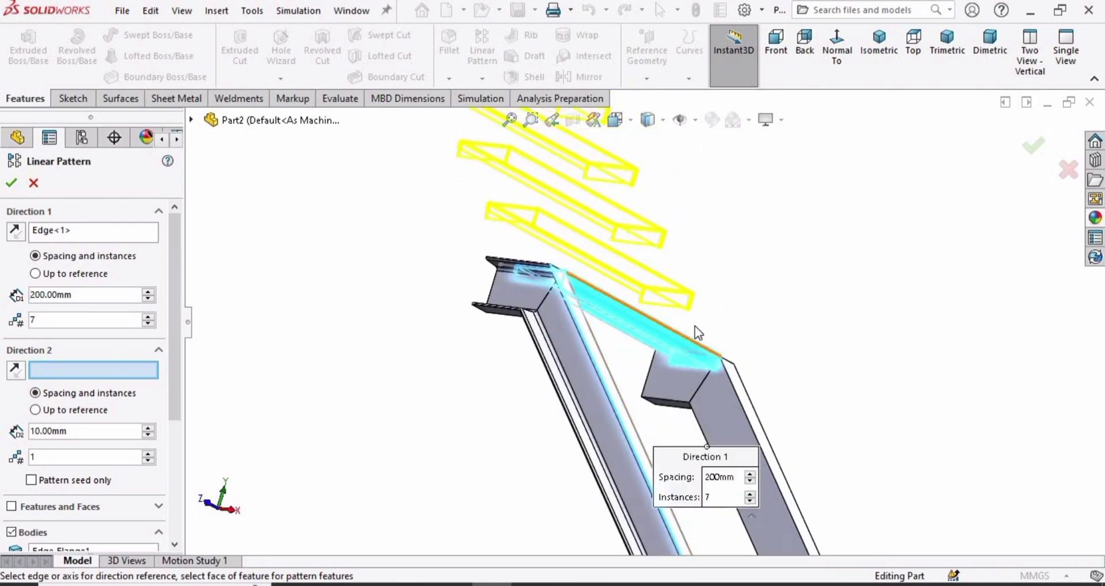
{"action": "scroll", "coordinate": [696, 325], "scroll_direction": "up", "scroll_amount": 3}
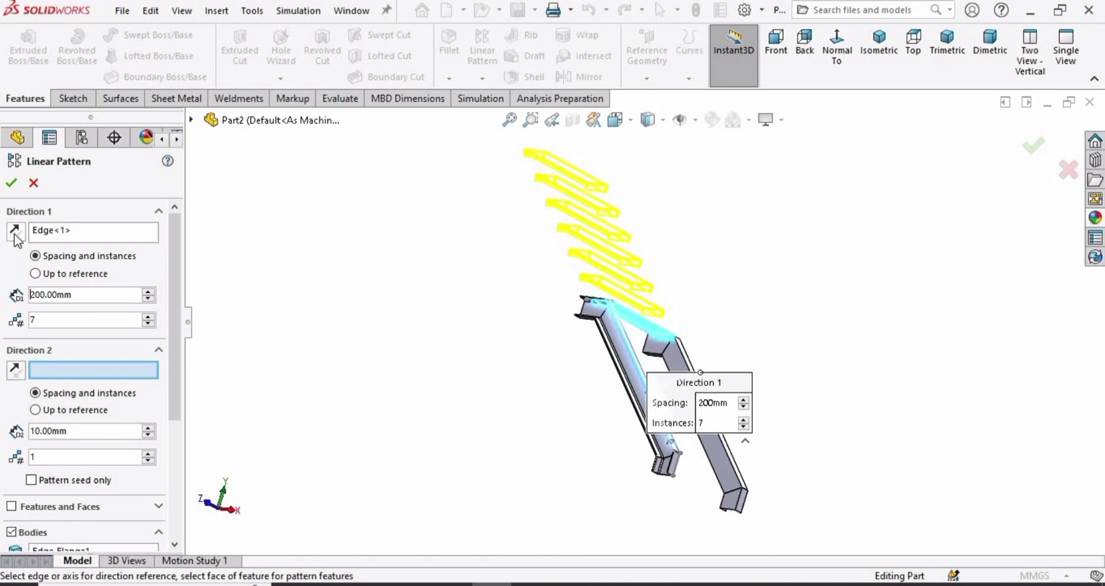
{"action": "left_click", "coordinate": [15, 232]}
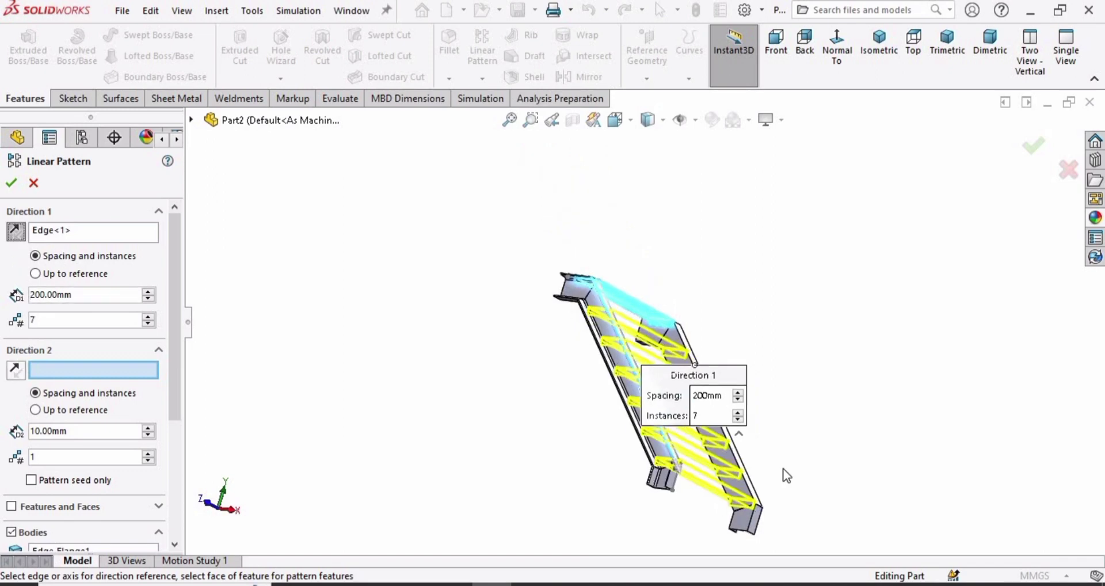
{"action": "scroll", "coordinate": [783, 471], "scroll_direction": "down", "scroll_amount": 4}
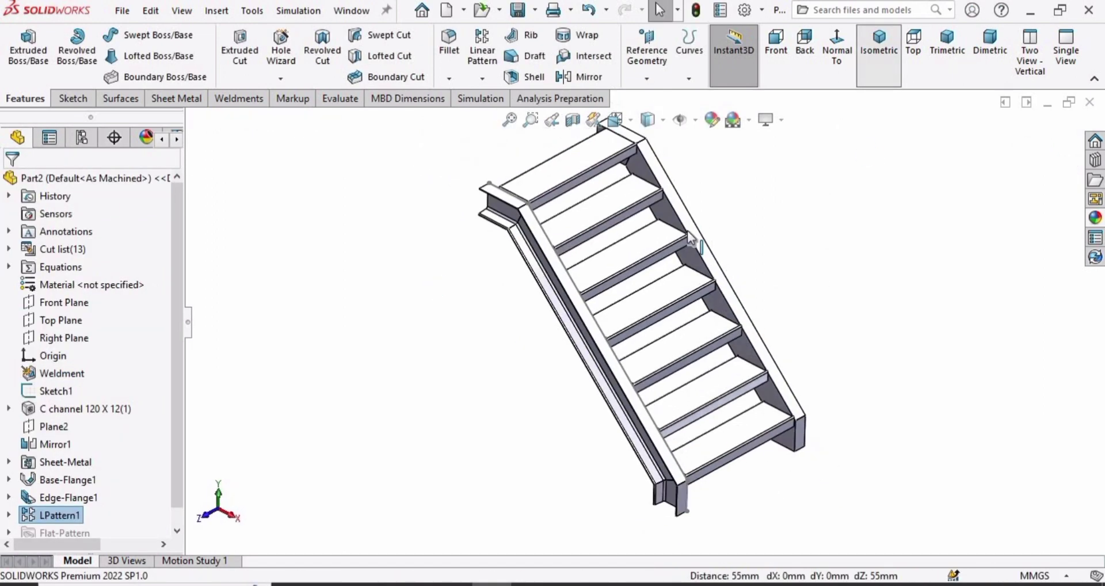
{"action": "scroll", "coordinate": [537, 243], "scroll_direction": "down", "scroll_amount": 2}
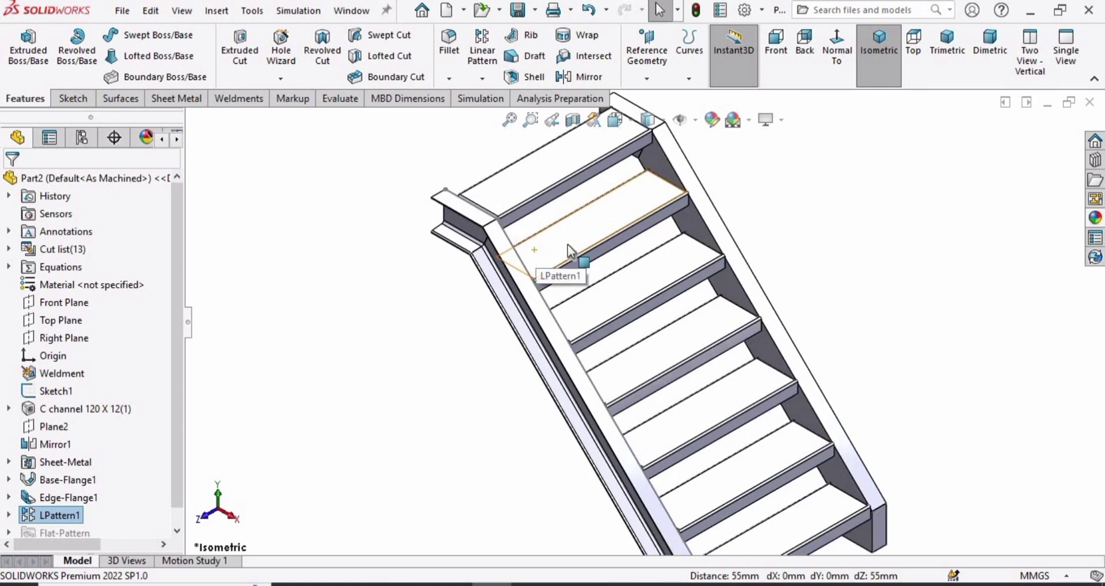
Apply the matte steel appearance from the metal appearances to the staircase model.
{"action": "left_click", "coordinate": [1095, 218]}
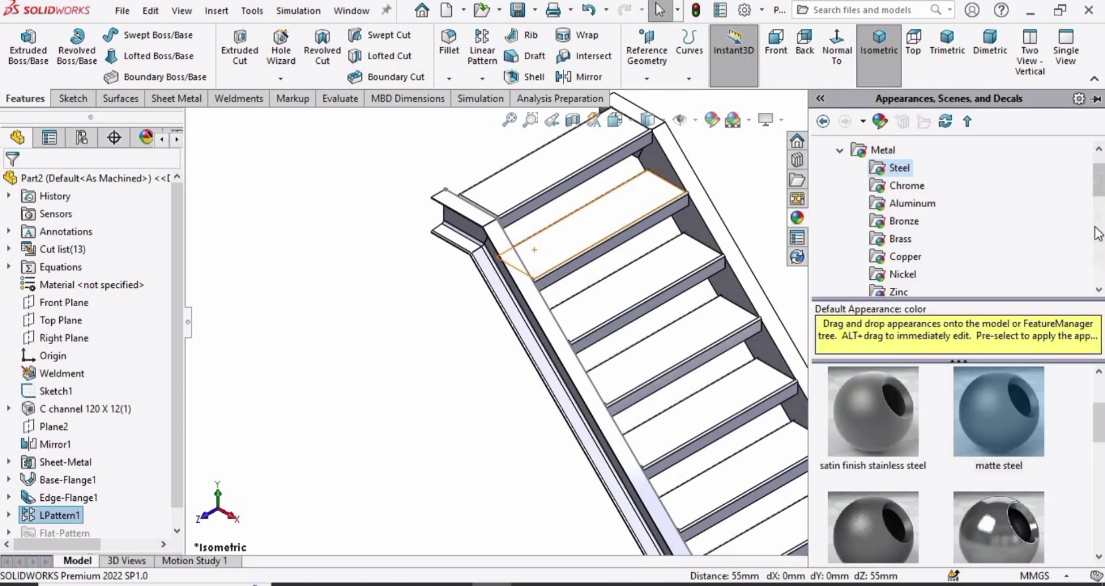
{"action": "left_click_drag", "start_coordinate": [994, 417], "coordinate": [689, 399]}
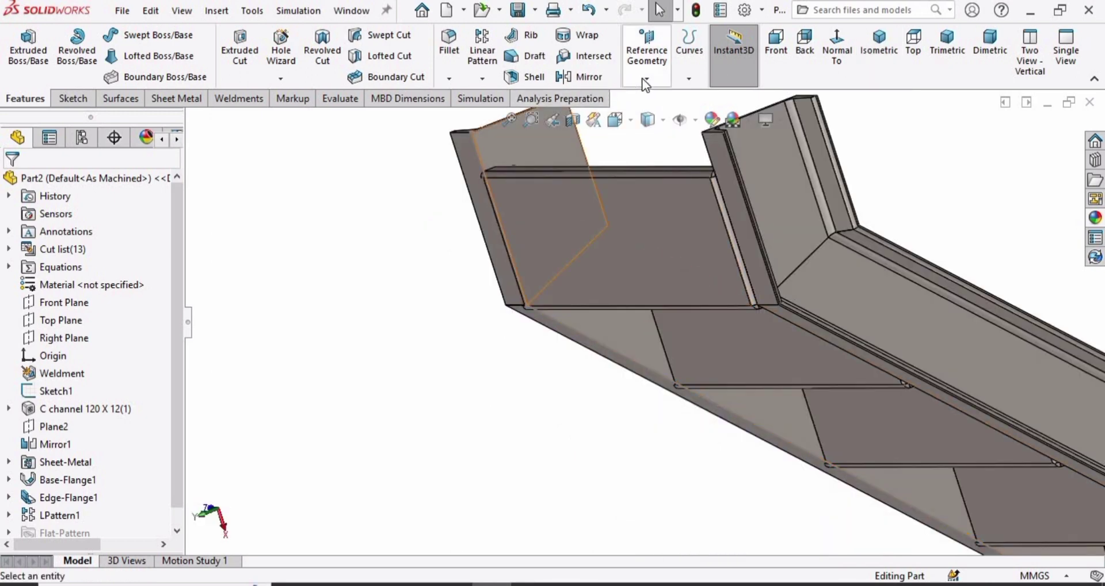
Start a reference plane and use the tread-side web face of the C channel stringer as its first reference.
{"action": "left_click", "coordinate": [646, 78]}
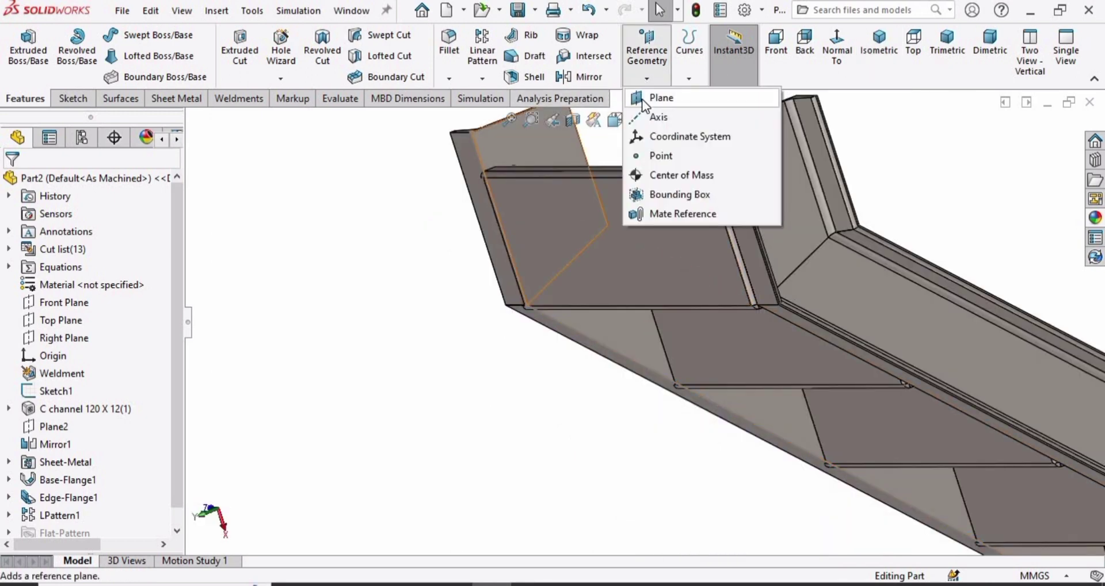
{"action": "left_click", "coordinate": [643, 103]}
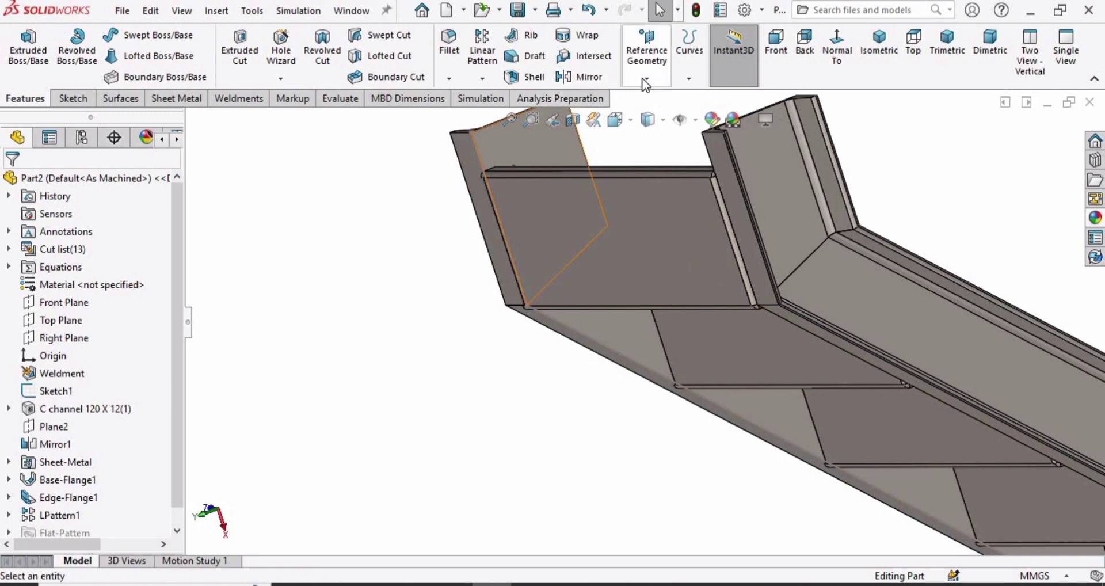
{"action": "left_click", "coordinate": [646, 80]}
{"action": "left_click", "coordinate": [660, 101]}
{"action": "scroll", "coordinate": [627, 324], "scroll_direction": "down", "scroll_amount": 2}
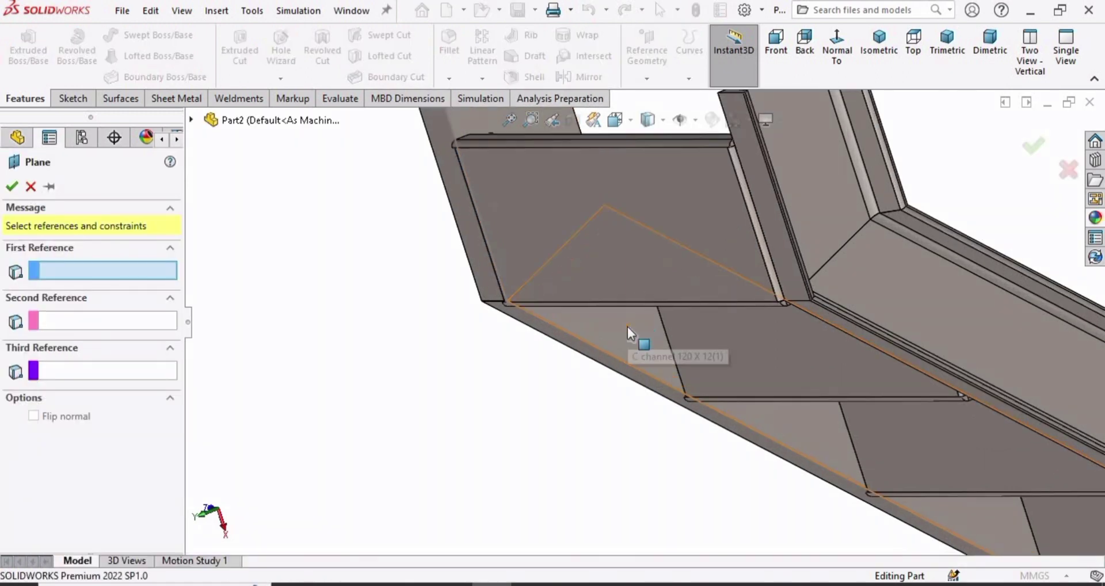
{"action": "left_click", "coordinate": [627, 326]}
Use the outer edge face of the same stringer's upper flange as second reference and create the mid plane.
{"action": "middle_click_drag", "start_coordinate": [645, 345], "coordinate": [586, 273]}
{"action": "scroll", "coordinate": [586, 275], "scroll_direction": "down", "scroll_amount": 2}
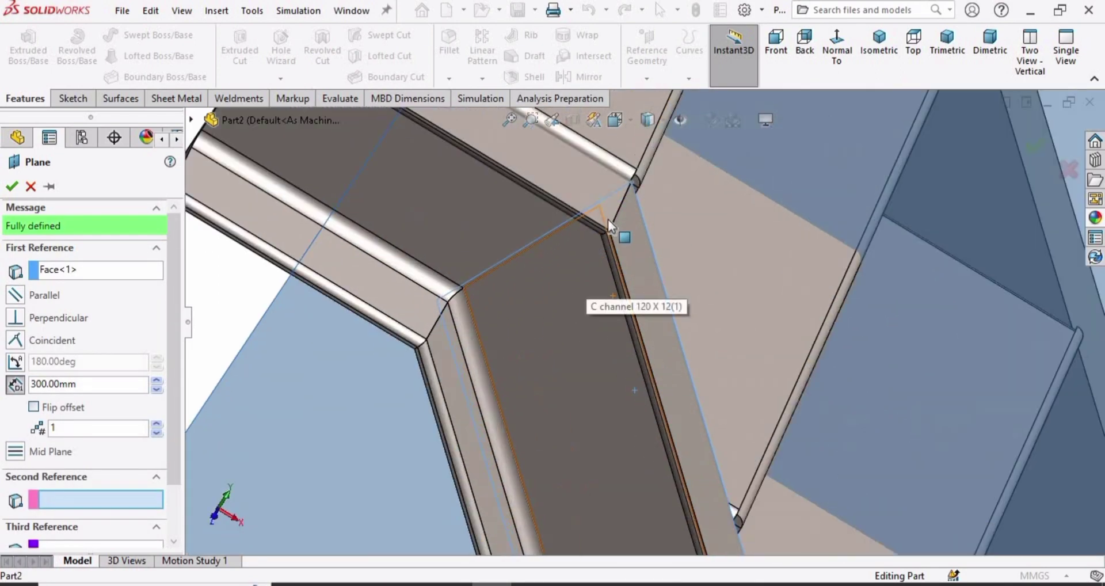
{"action": "scroll", "coordinate": [608, 219], "scroll_direction": "down", "scroll_amount": 5}
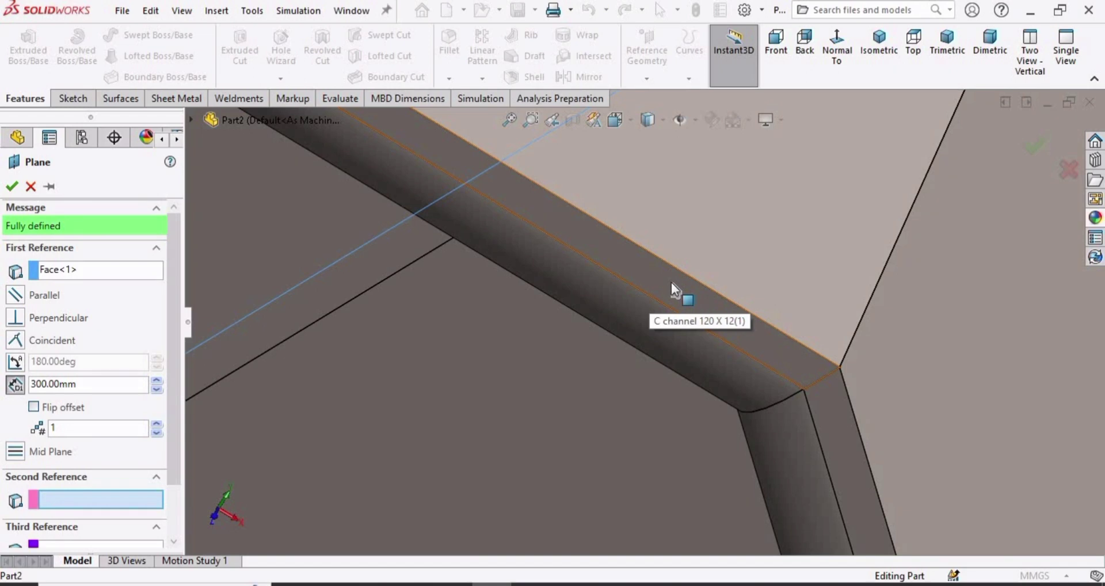
{"action": "left_click", "coordinate": [671, 282]}
{"action": "scroll", "coordinate": [669, 288], "scroll_direction": "up", "scroll_amount": 5}
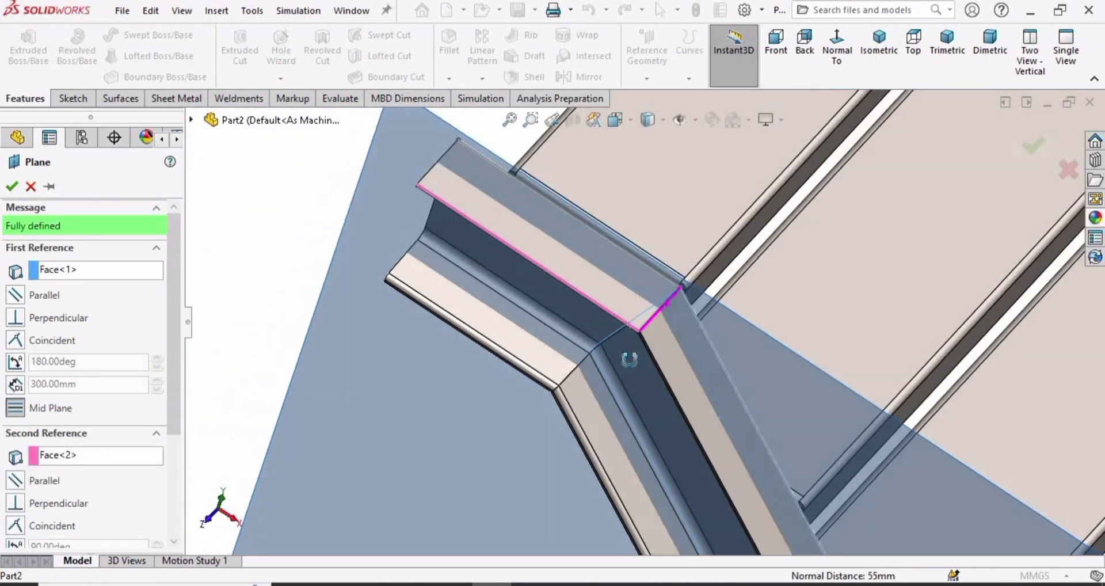
{"action": "middle_click_drag", "start_coordinate": [629, 362], "coordinate": [641, 328]}
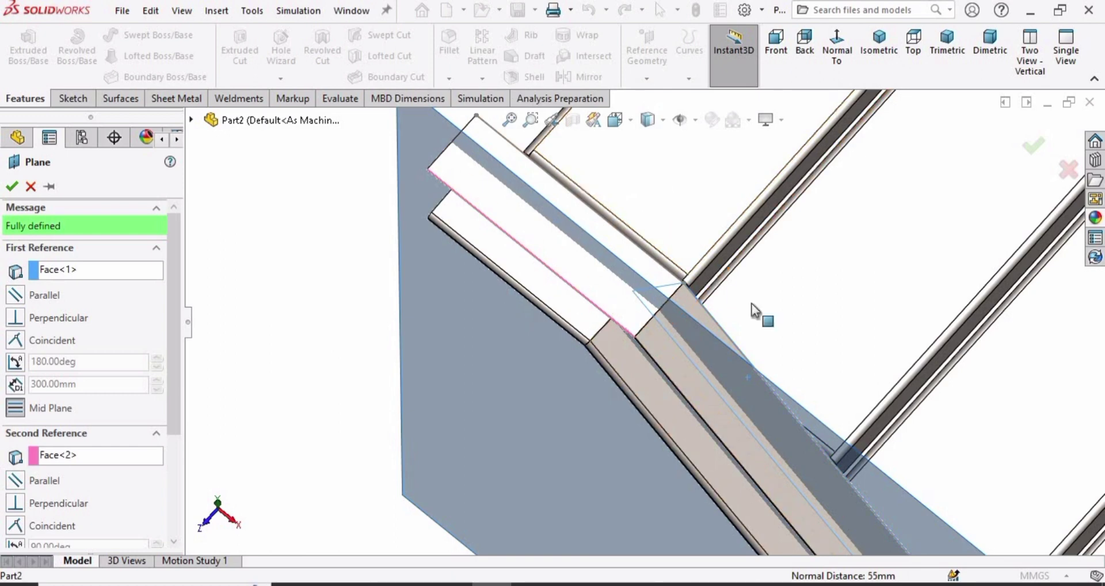
{"action": "left_click", "coordinate": [11, 185]}
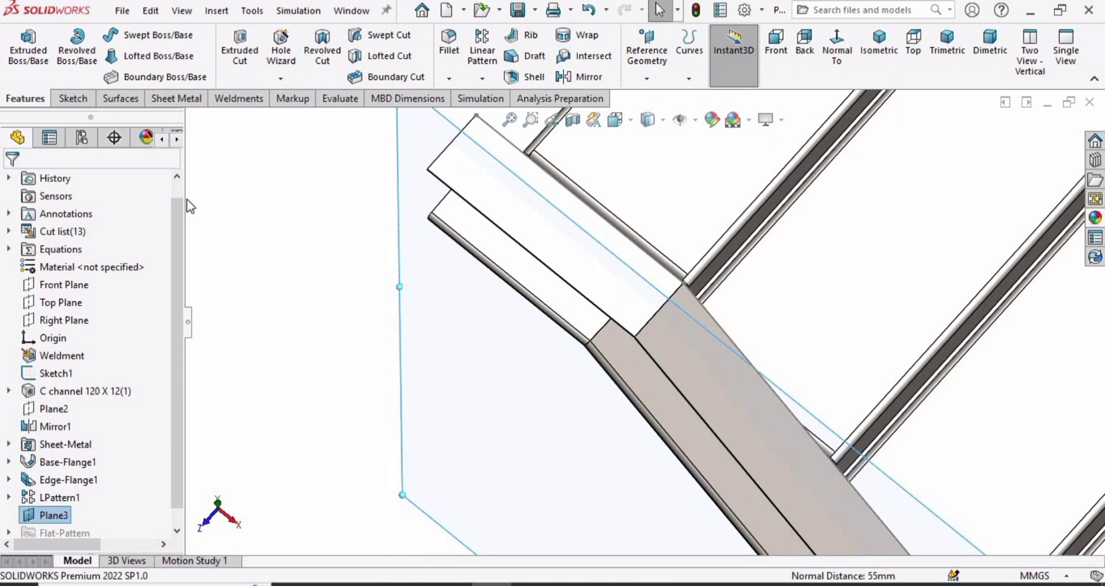
Open a new sketch on the mid plane of the stringer.
{"action": "scroll", "coordinate": [630, 366], "scroll_direction": "up", "scroll_amount": 5}
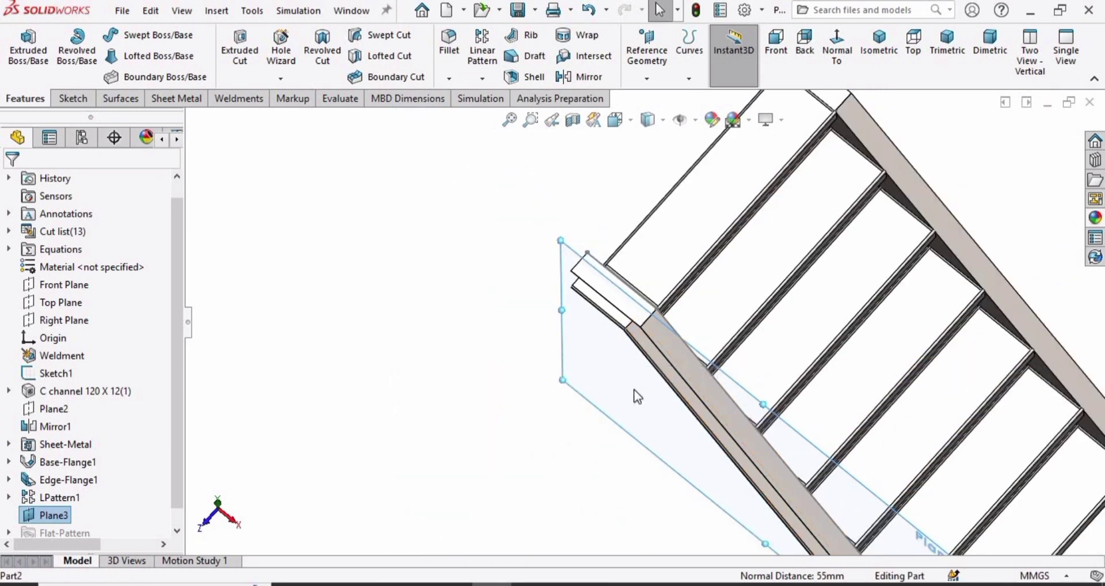
{"action": "right_click", "coordinate": [633, 391]}
{"action": "left_click", "coordinate": [382, 363]}
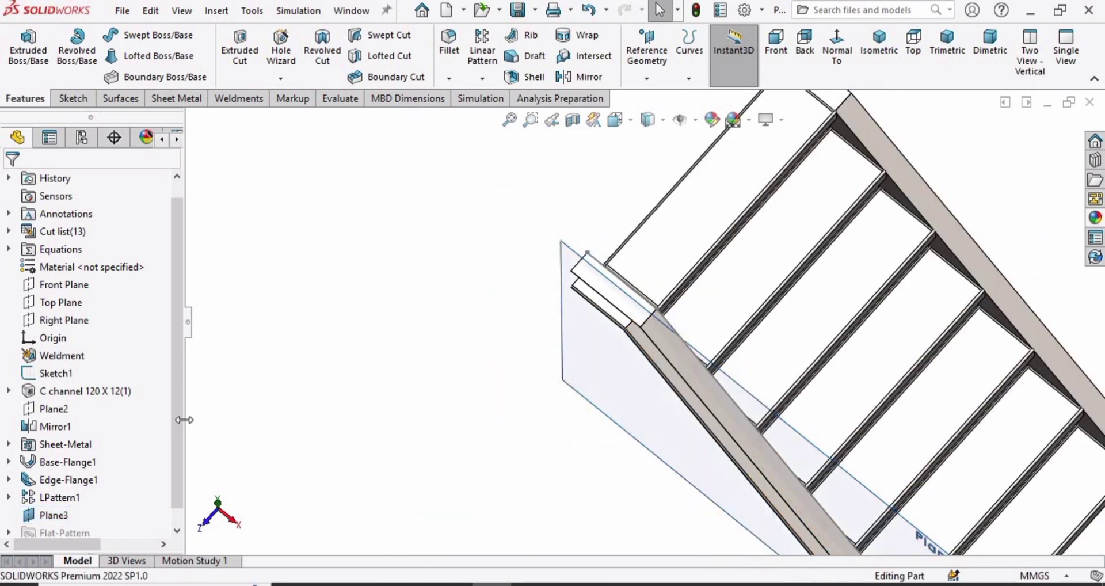
{"action": "left_click", "coordinate": [170, 389]}
{"action": "scroll", "coordinate": [177, 481], "scroll_direction": "down", "scroll_amount": 1}
{"action": "left_click", "coordinate": [48, 498]}
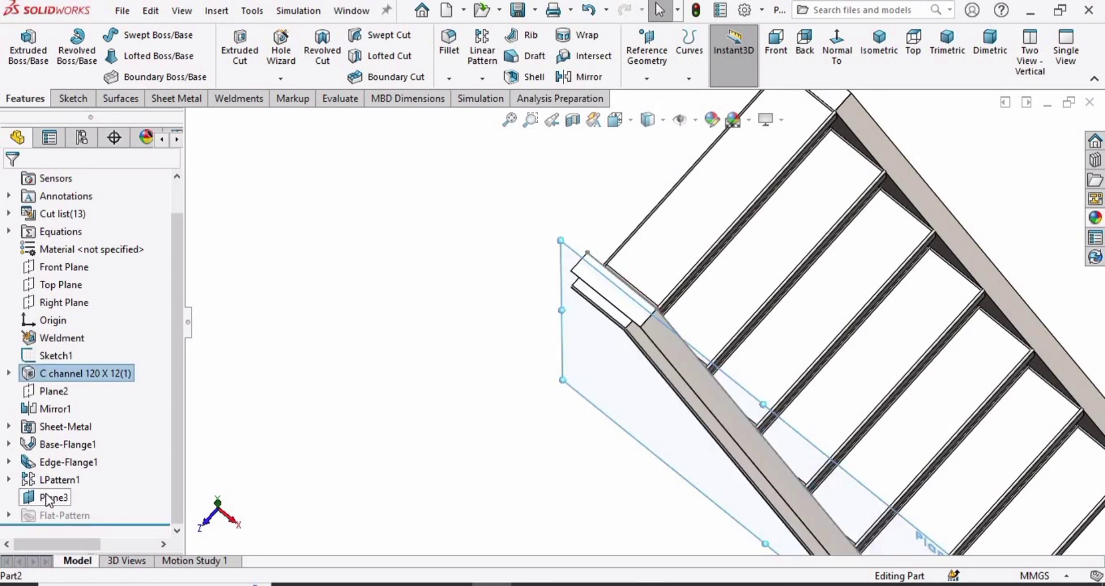
{"action": "right_click", "coordinate": [46, 494]}
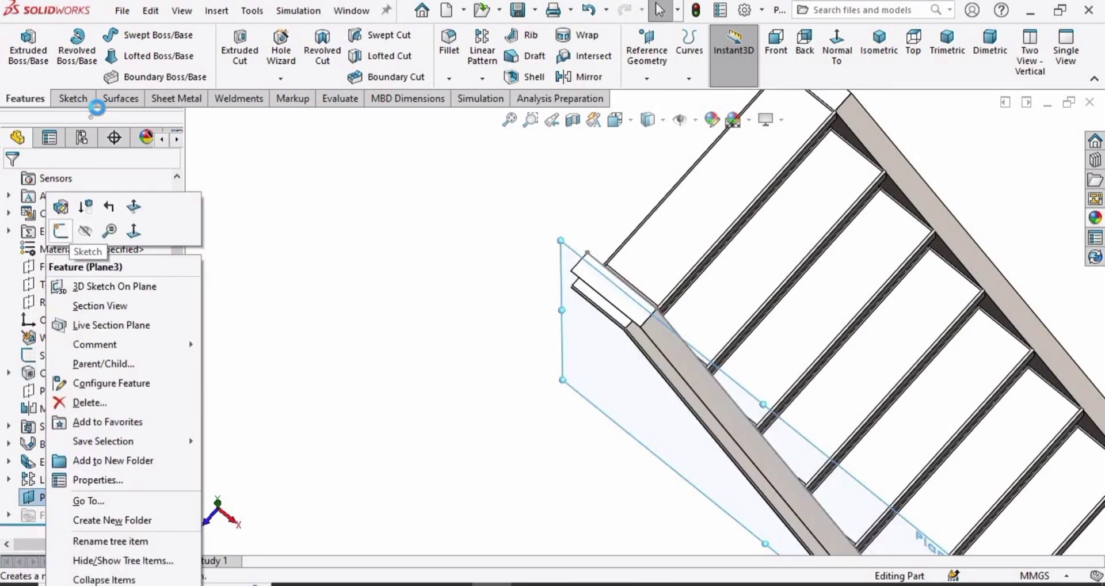
{"action": "left_click", "coordinate": [60, 231]}
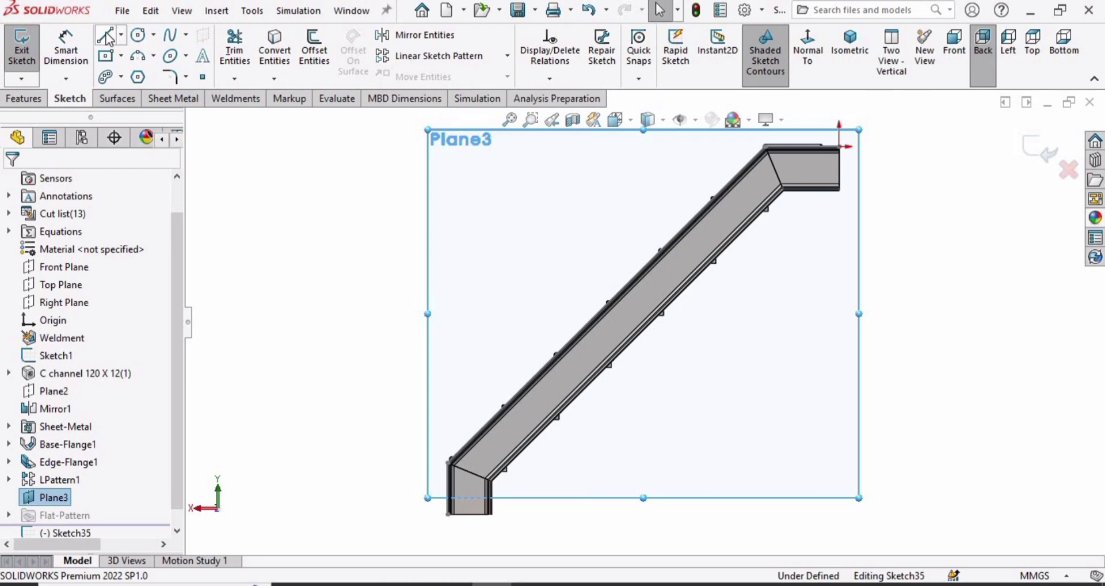
Draw a vertical line about 113 mm tall upward from the stringer's horizontal top edge, near its free end.
{"action": "left_click", "coordinate": [106, 36]}
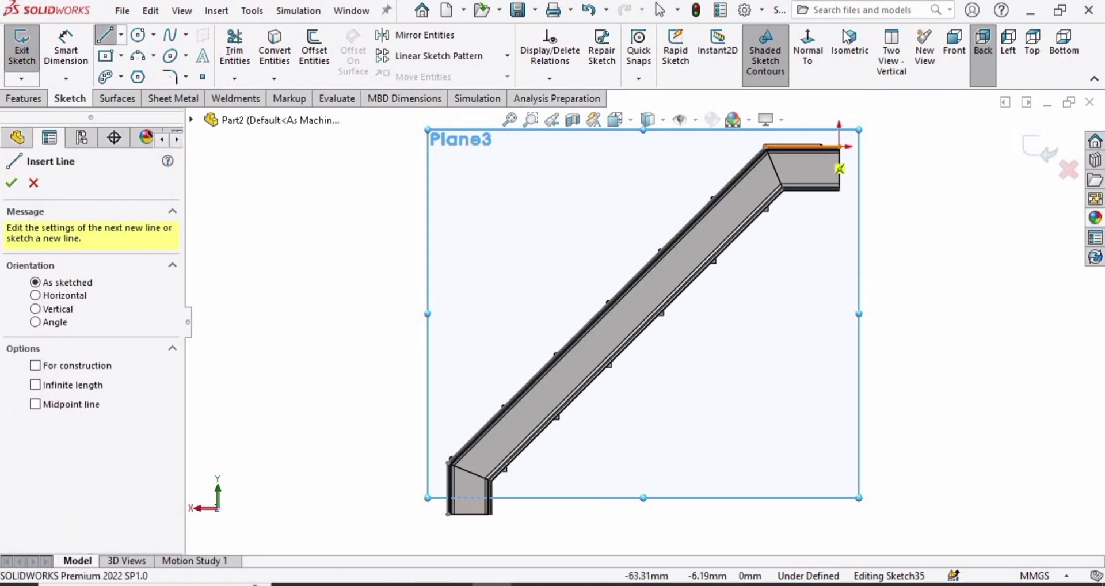
{"action": "left_click", "coordinate": [799, 65]}
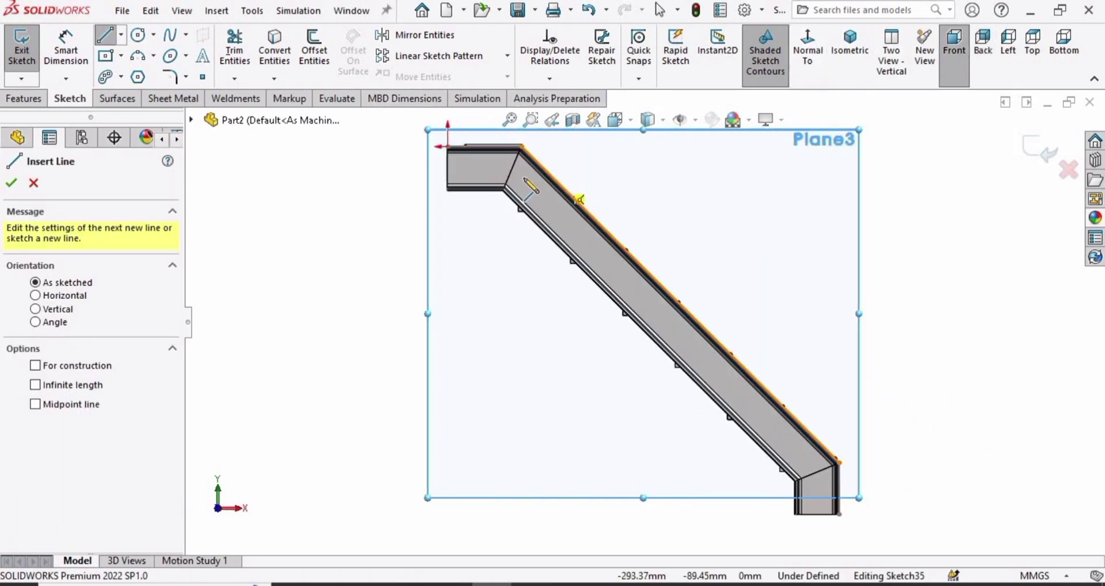
{"action": "scroll", "coordinate": [449, 160], "scroll_direction": "down", "scroll_amount": 3}
{"action": "scroll", "coordinate": [448, 159], "scroll_direction": "down", "scroll_amount": 5}
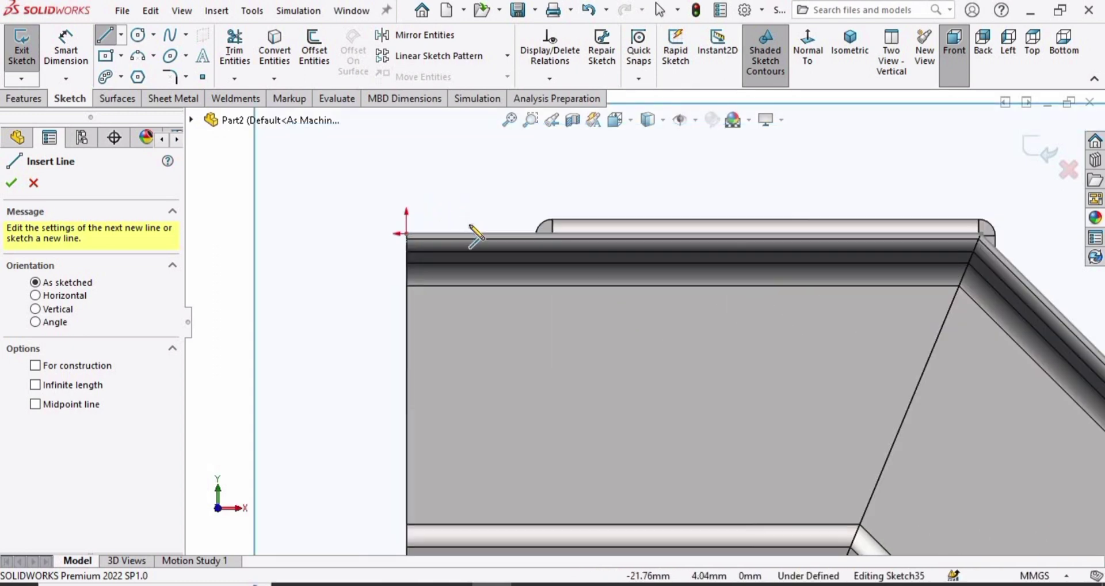
{"action": "scroll", "coordinate": [469, 225], "scroll_direction": "up", "scroll_amount": 2}
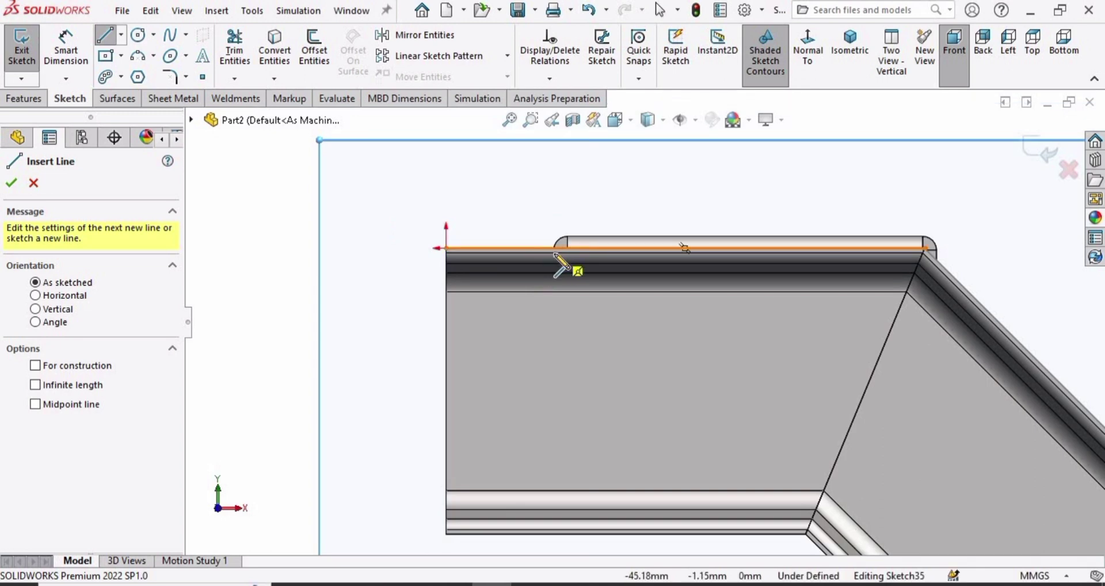
{"action": "scroll", "coordinate": [555, 255], "scroll_direction": "up", "scroll_amount": 2}
{"action": "left_click", "coordinate": [553, 258]}
{"action": "scroll", "coordinate": [566, 207], "scroll_direction": "up", "scroll_amount": 3}
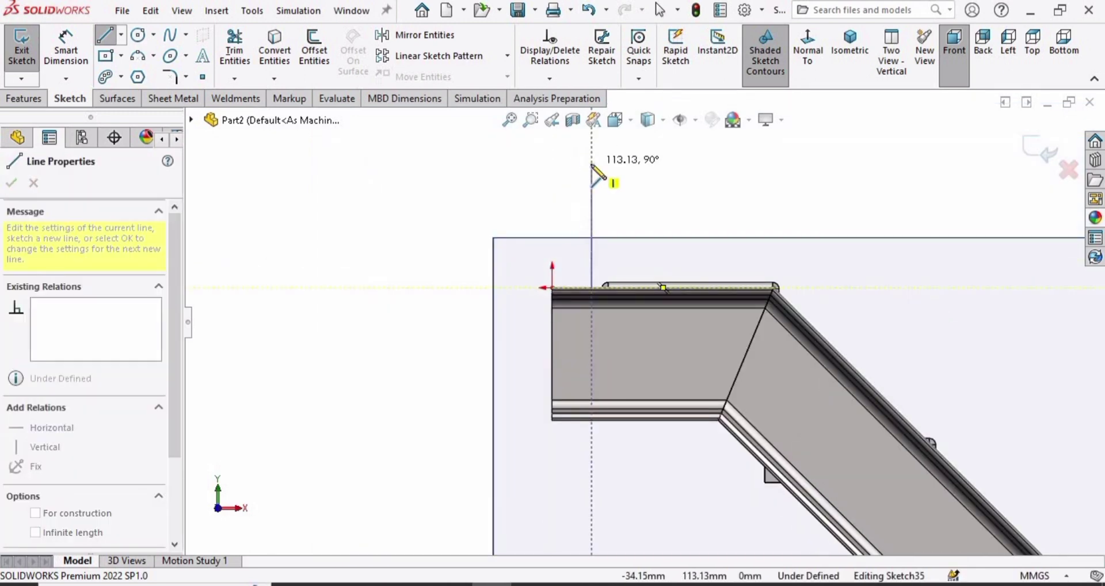
{"action": "left_click", "coordinate": [592, 164]}
{"action": "key", "text": "Escape"}
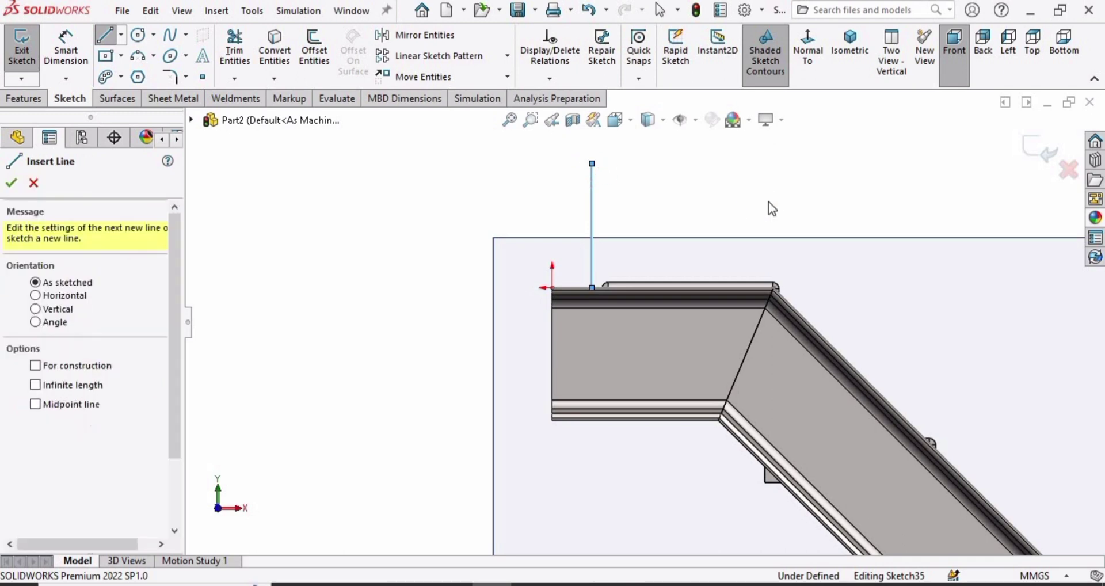
{"action": "key", "text": "Escape"}
Draw two separate vertical lines, each about 184 mm tall, upward from the stringer's sloping top edge.
{"action": "key", "text": "l"}
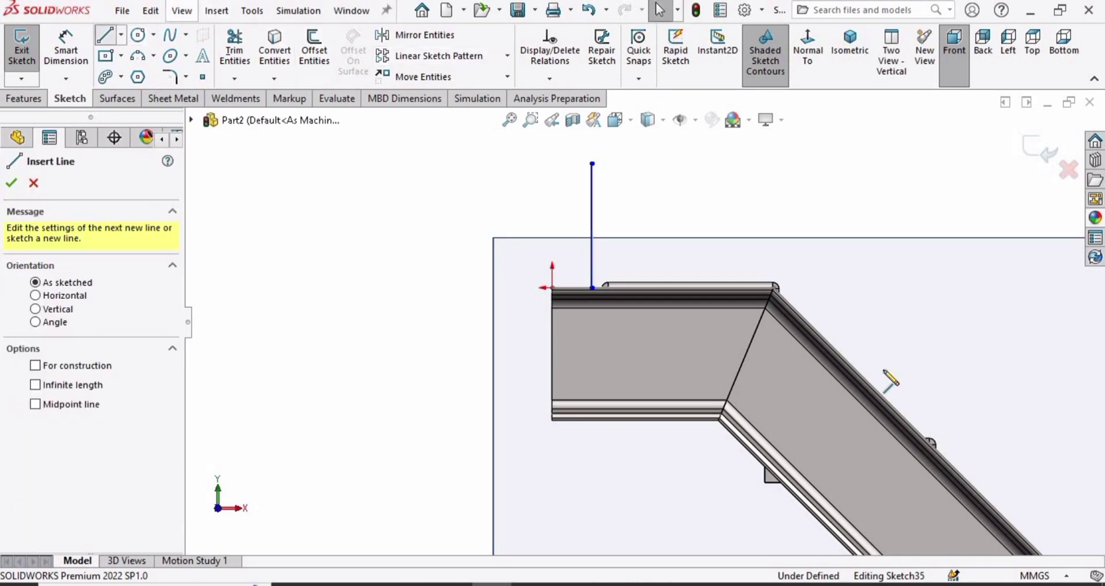
{"action": "left_click", "coordinate": [875, 392]}
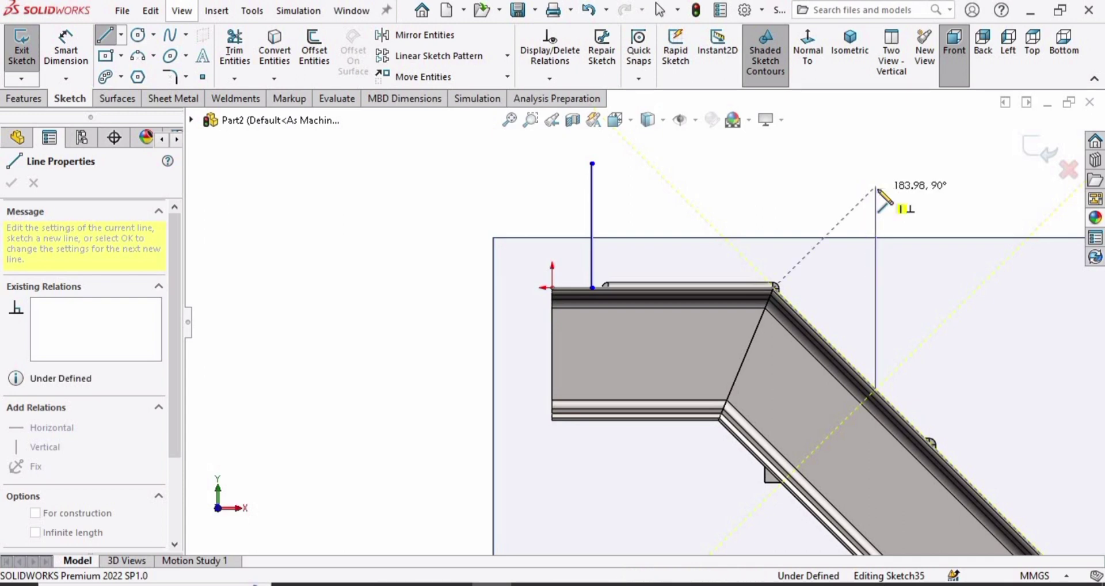
{"action": "left_click", "coordinate": [876, 187]}
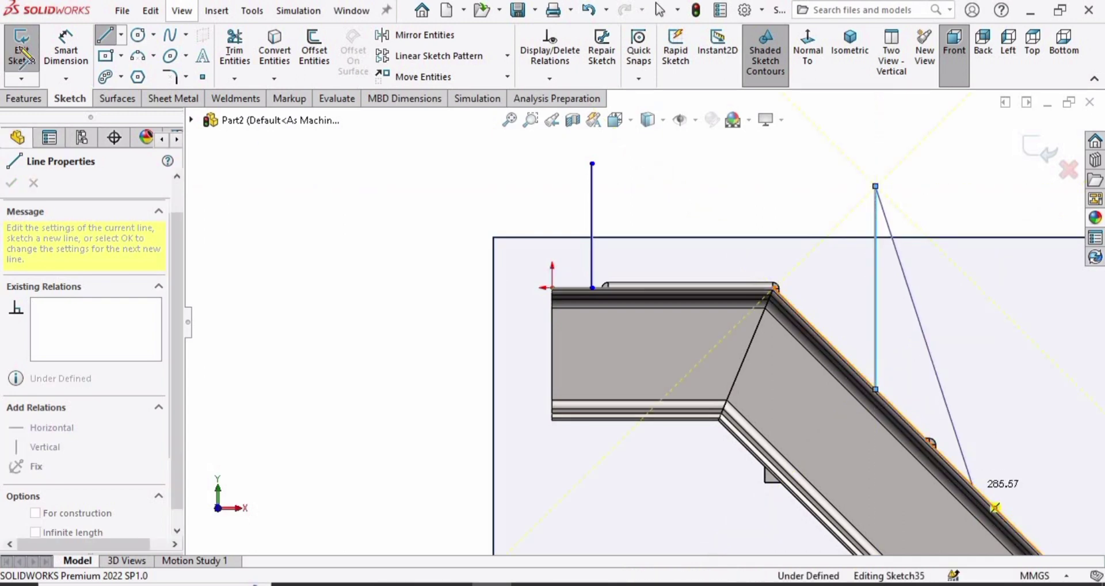
{"action": "key", "text": "Escape"}
{"action": "key", "text": "Return"}
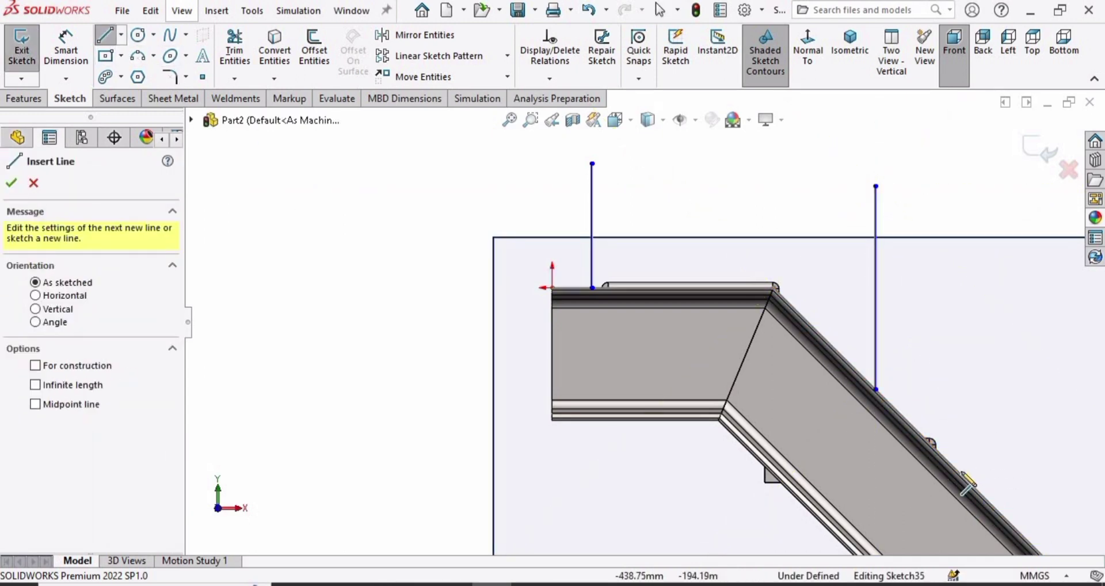
{"action": "scroll", "coordinate": [966, 481], "scroll_direction": "up", "scroll_amount": 3}
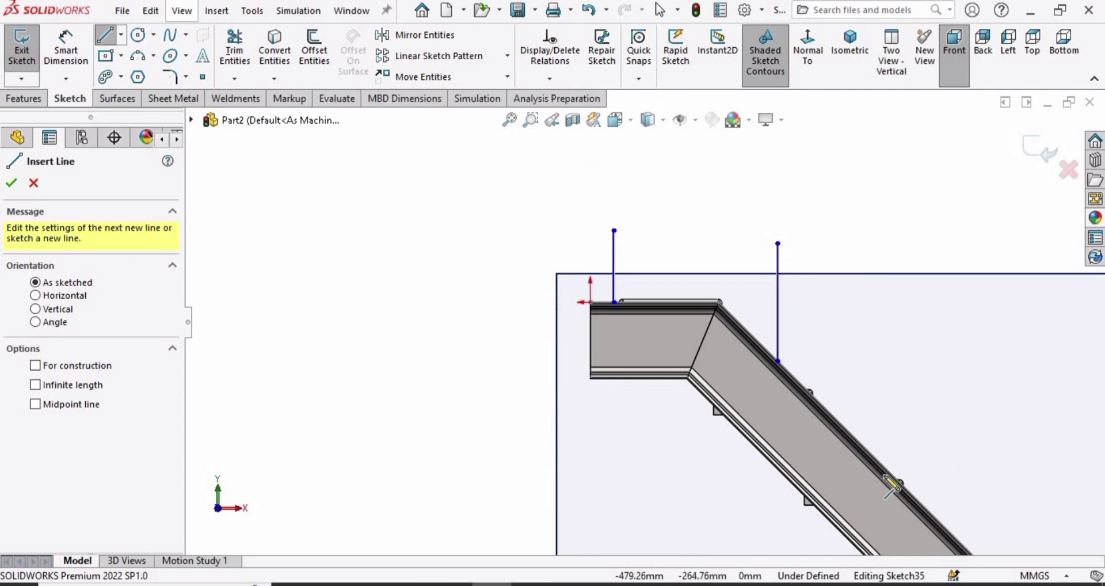
{"action": "left_click", "coordinate": [867, 452]}
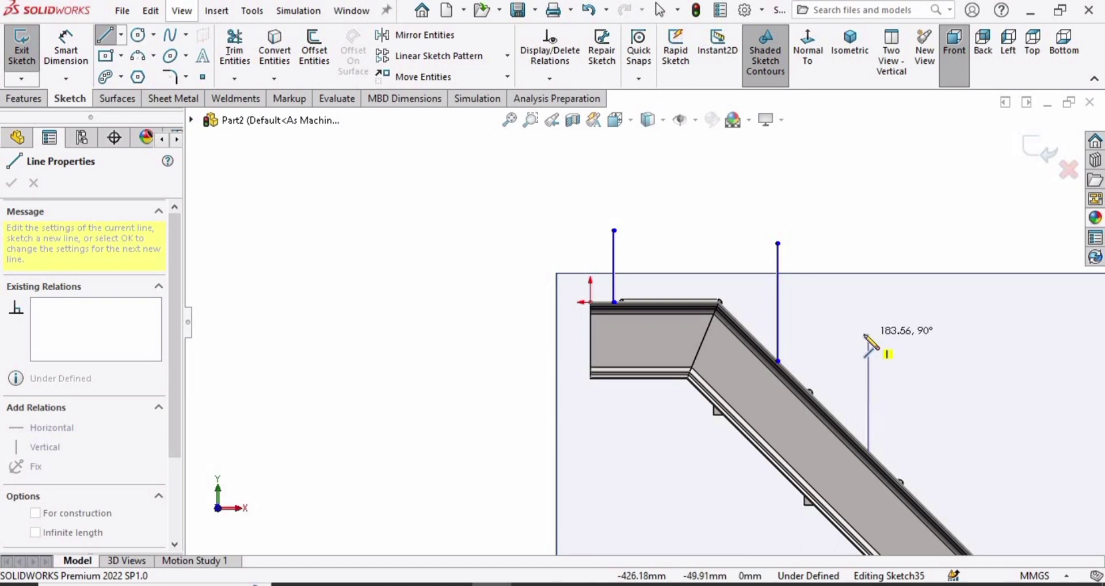
{"action": "left_click", "coordinate": [868, 335]}
{"action": "key", "text": "Escape"}
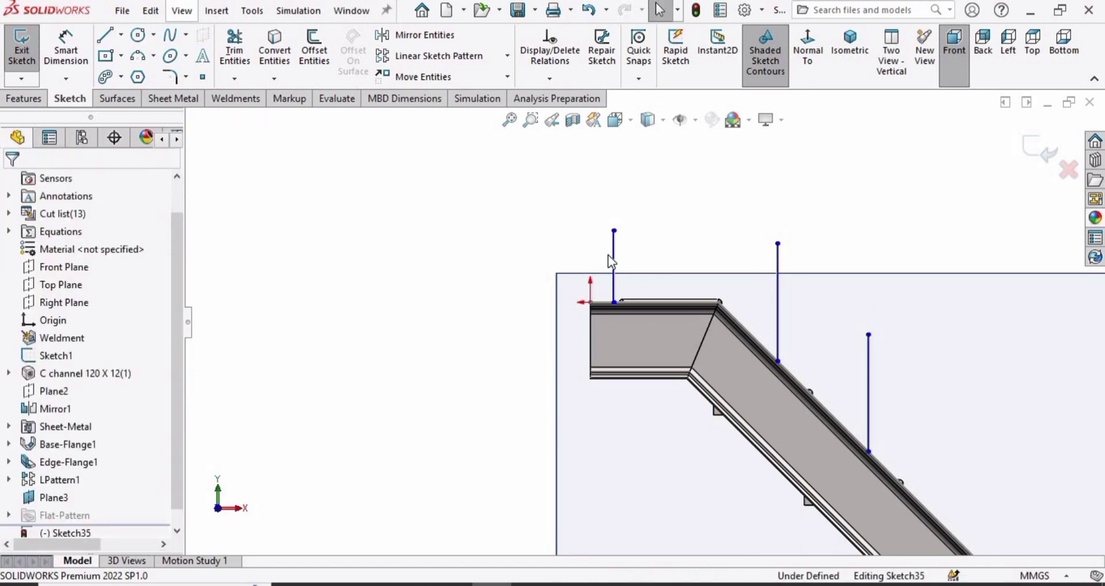
Make the three vertical lines equal in length with an Equal relation.
{"action": "left_click", "coordinate": [615, 256]}
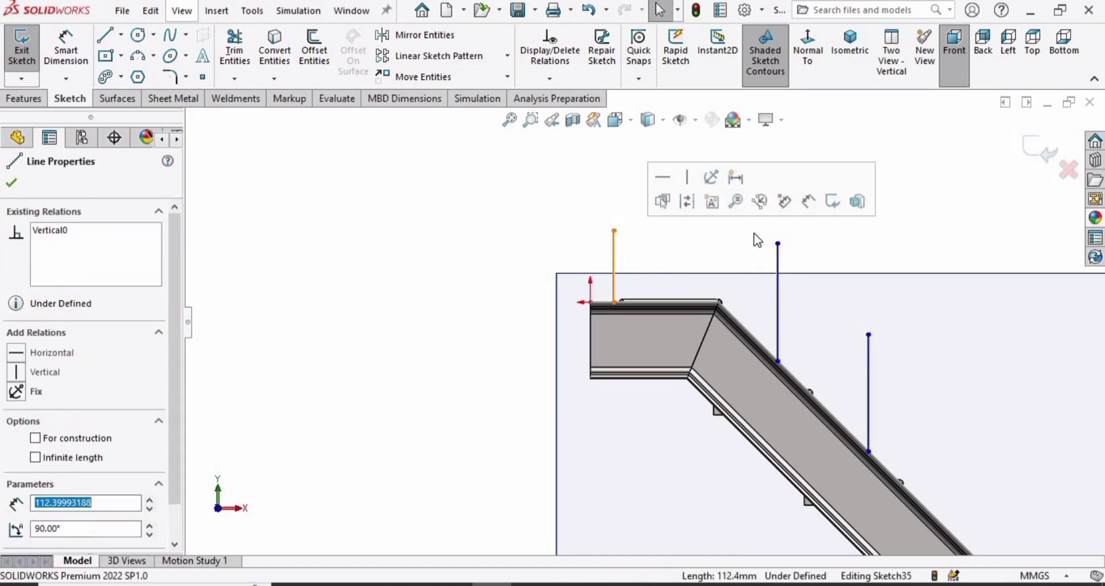
{"action": "left_click", "coordinate": [778, 266], "text": "ctrl"}
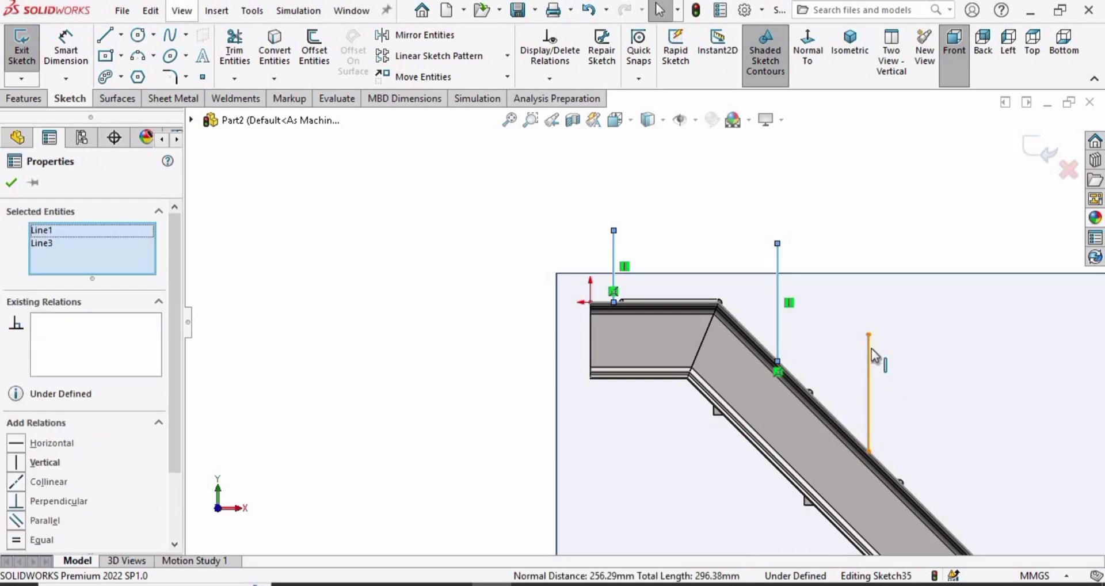
{"action": "left_click", "coordinate": [870, 349], "text": "ctrl"}
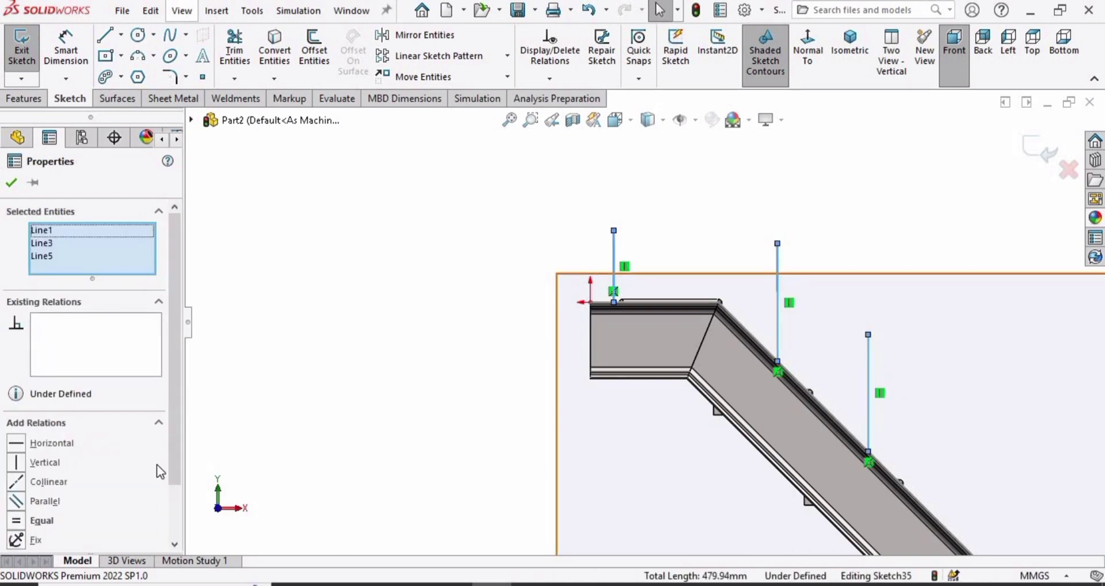
{"action": "left_click", "coordinate": [444, 232]}
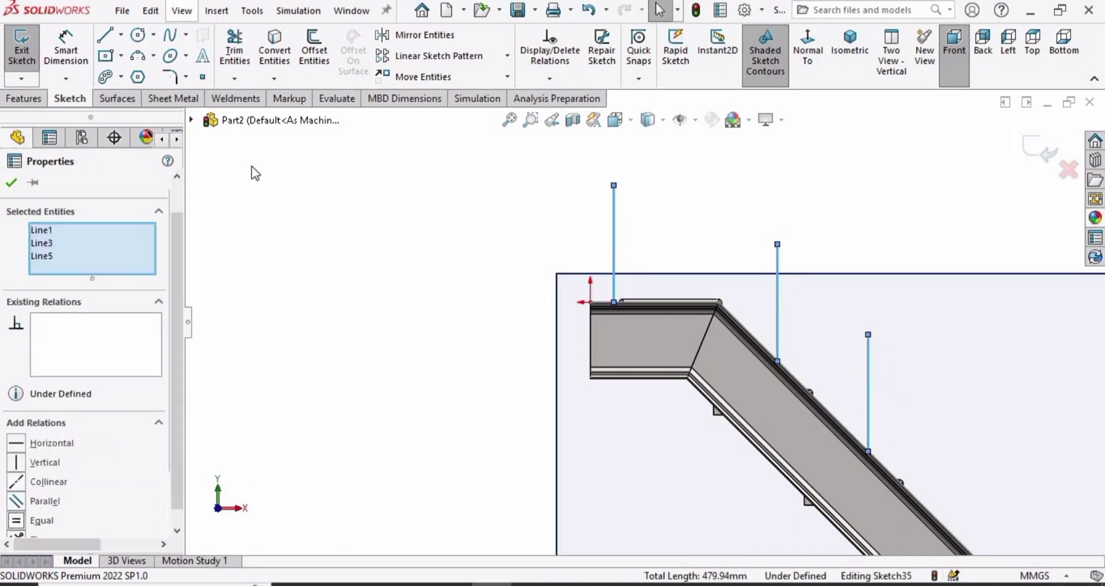
Dimension the length of the vertical line on the stringer's horizontal top edge to 700 mm.
{"action": "key", "text": "d"}
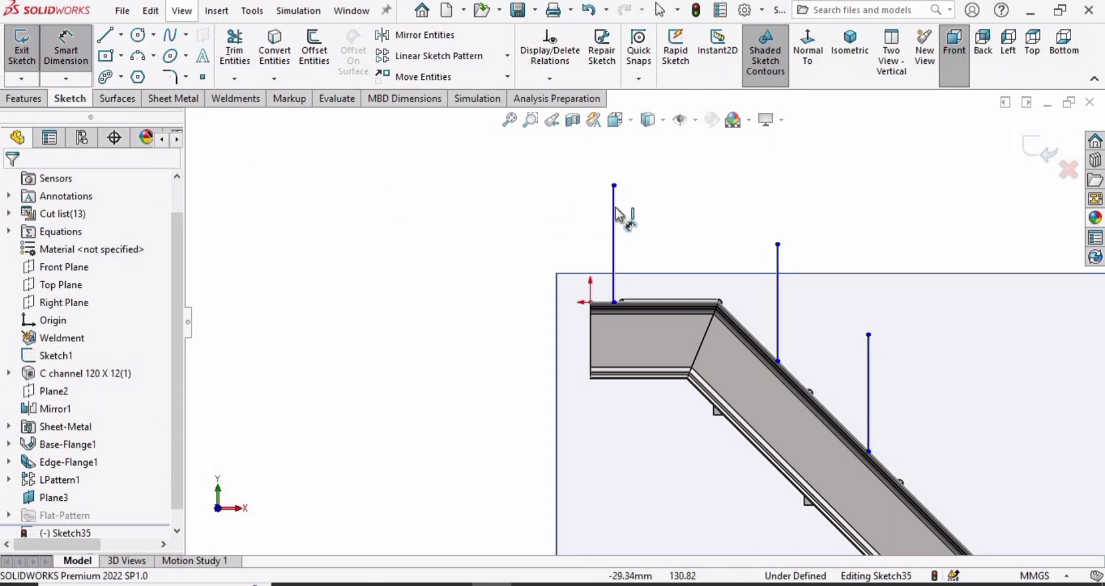
{"action": "left_click", "coordinate": [614, 219]}
{"action": "left_click", "coordinate": [467, 212]}
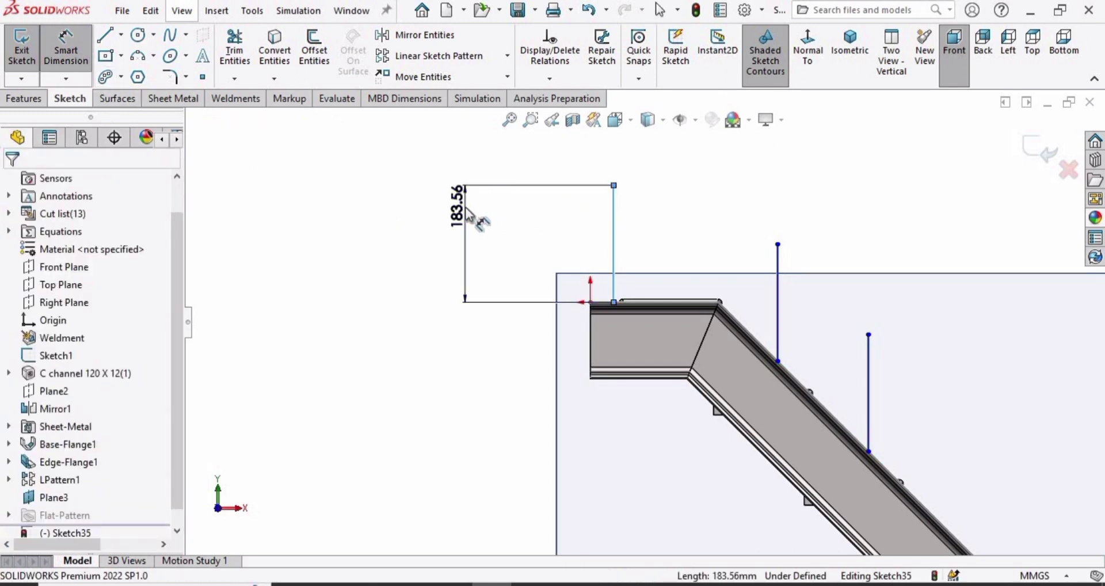
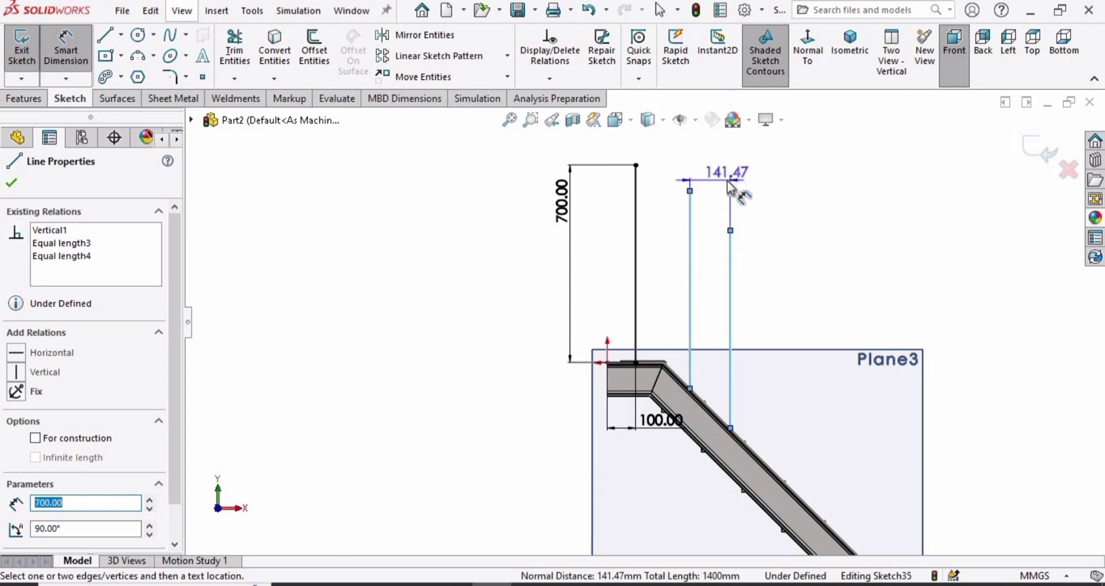
Try to set the horizontal spacing between the two vertical lines on the sloping edge to 450 mm.
{"action": "left_click", "coordinate": [730, 179]}
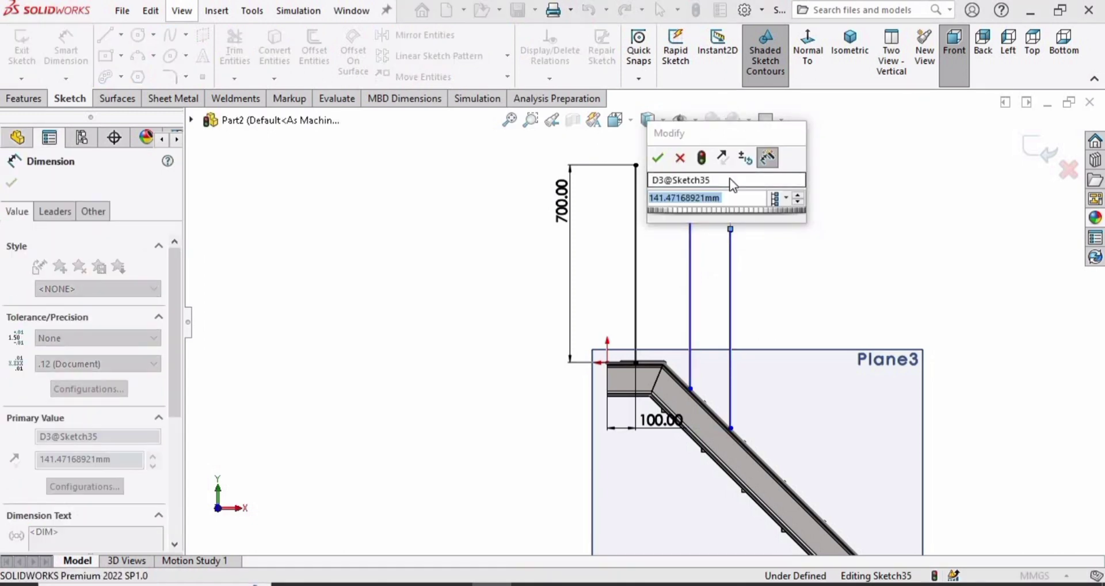
{"action": "type", "text": "450"}
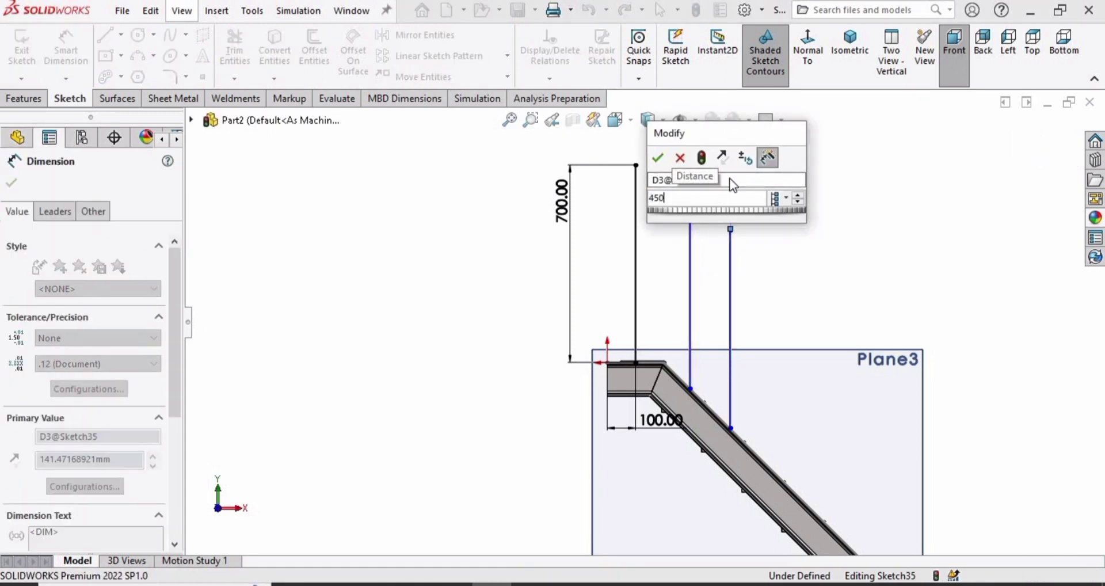
{"action": "key", "text": "Return"}
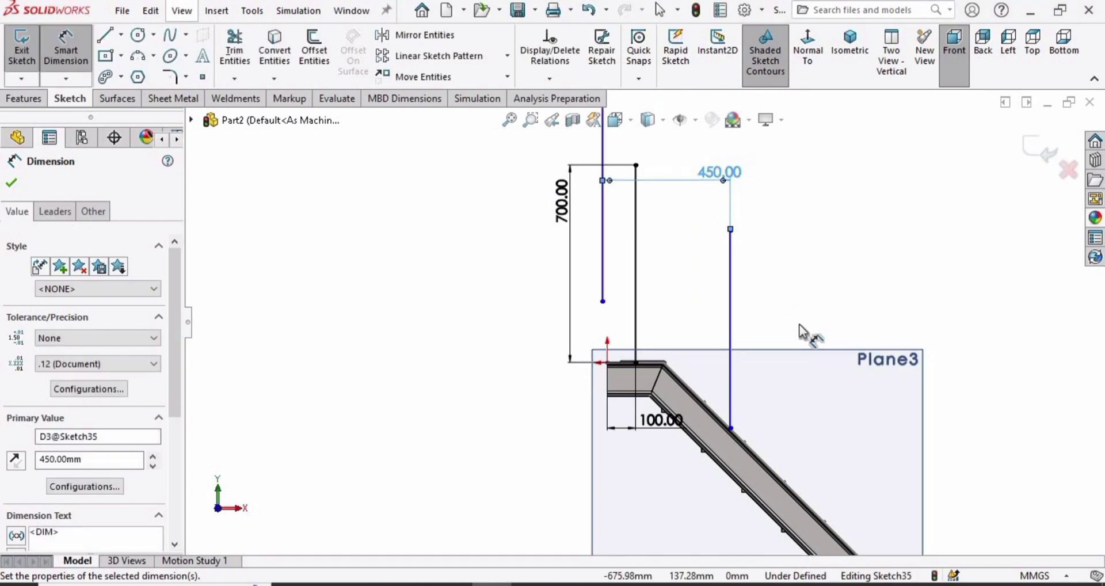
{"action": "key", "text": "ctrl+z"}
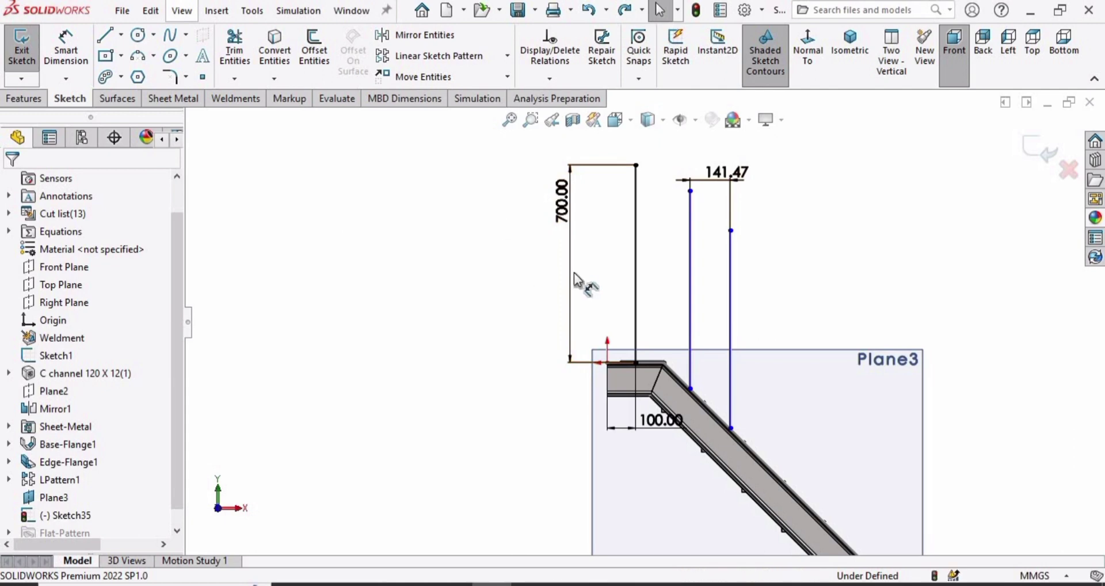
Dimension the horizontal distance between the lower endpoints of the first and second post lines to 450 mm.
{"action": "left_click", "coordinate": [68, 46]}
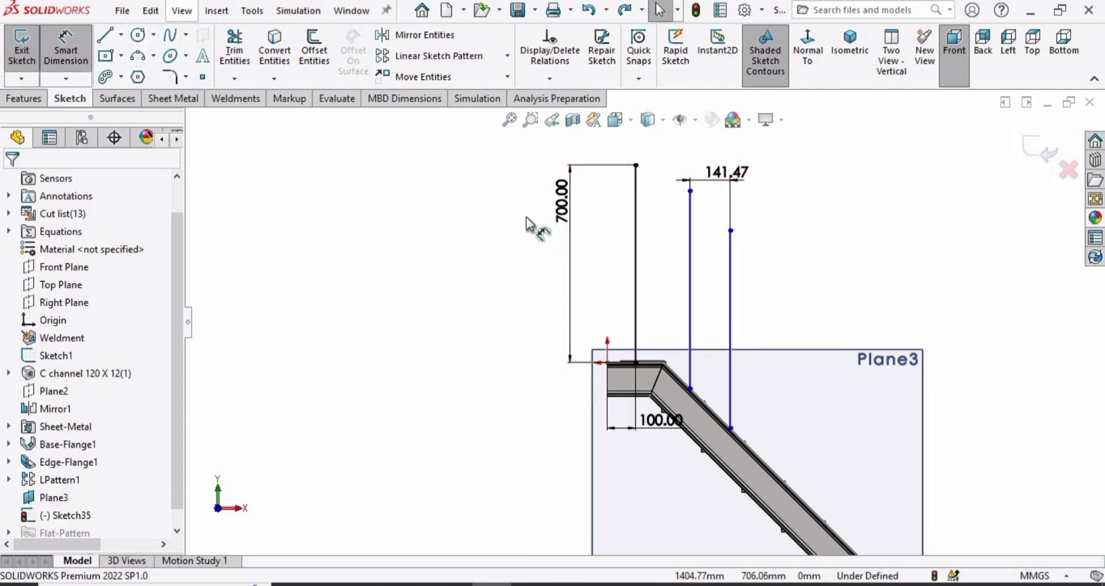
{"action": "scroll", "coordinate": [712, 419], "scroll_direction": "down", "scroll_amount": 3}
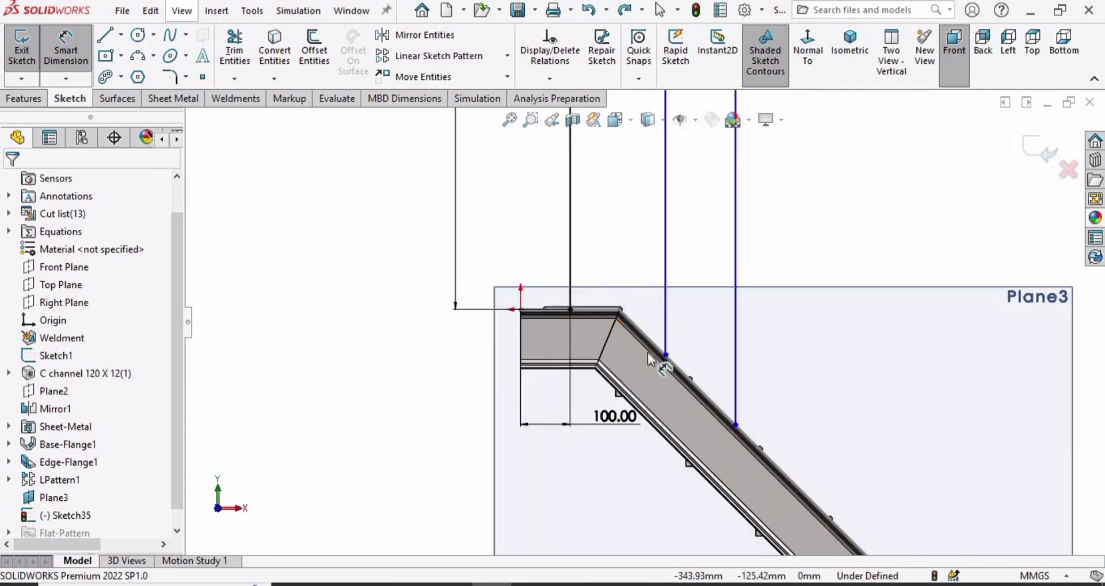
{"action": "left_click", "coordinate": [570, 311]}
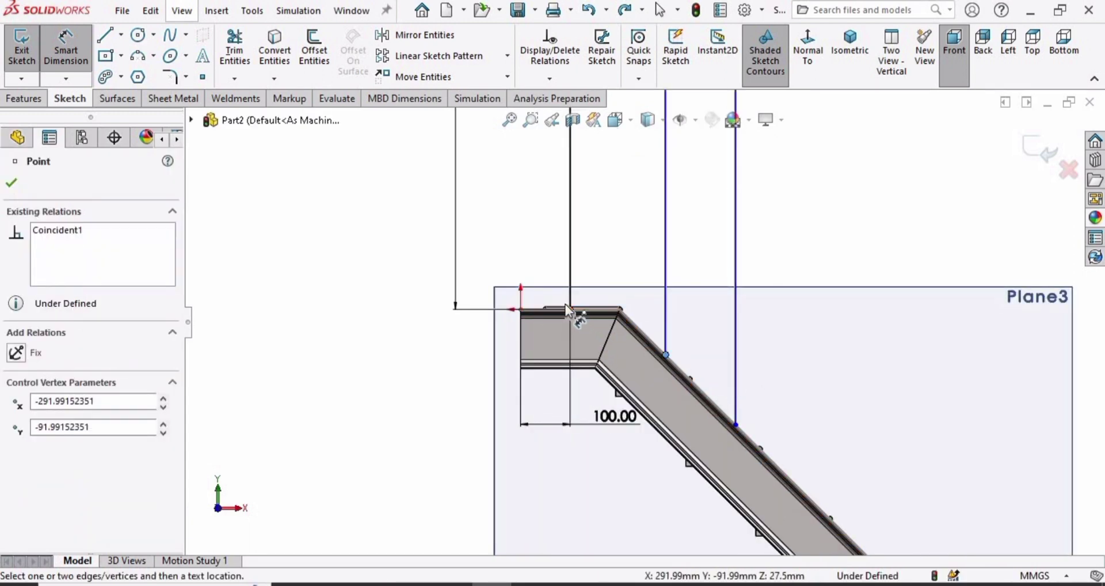
{"action": "left_click", "coordinate": [570, 310]}
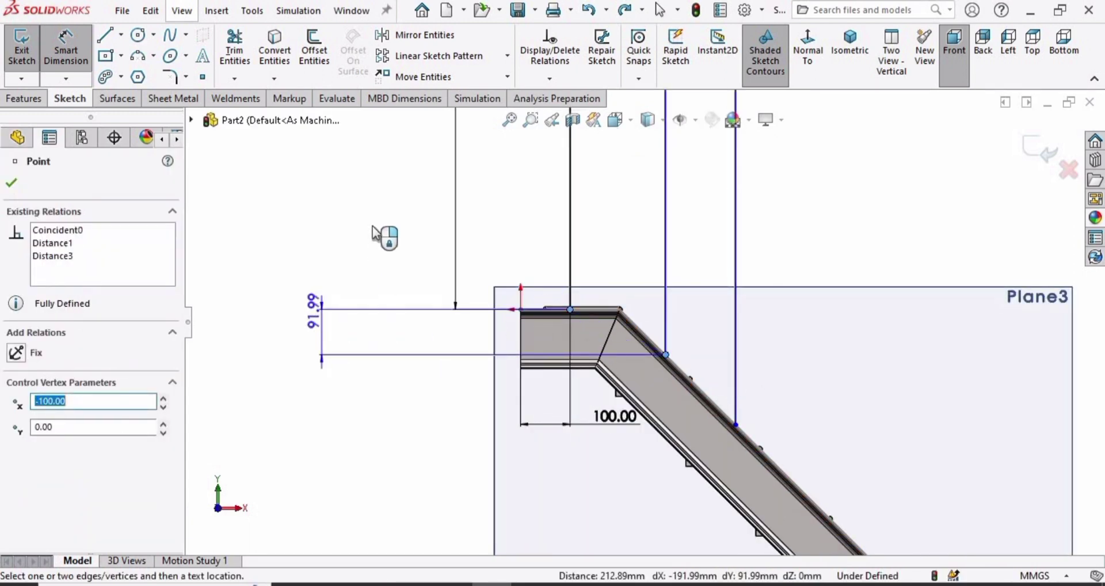
{"action": "scroll", "coordinate": [633, 184], "scroll_direction": "up", "scroll_amount": 3}
{"action": "scroll", "coordinate": [639, 179], "scroll_direction": "up", "scroll_amount": 4}
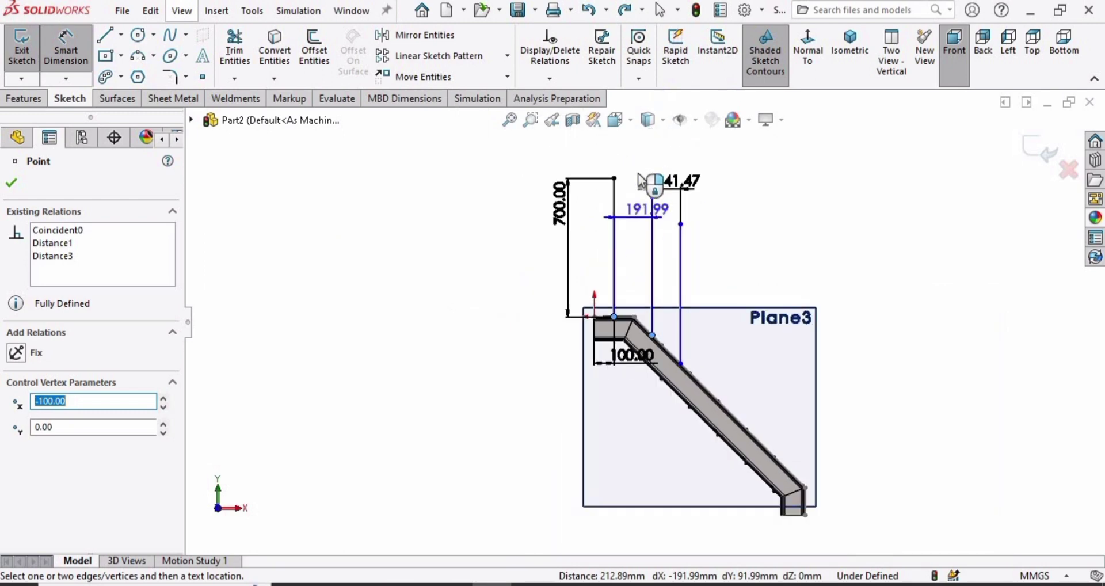
{"action": "left_click", "coordinate": [631, 185]}
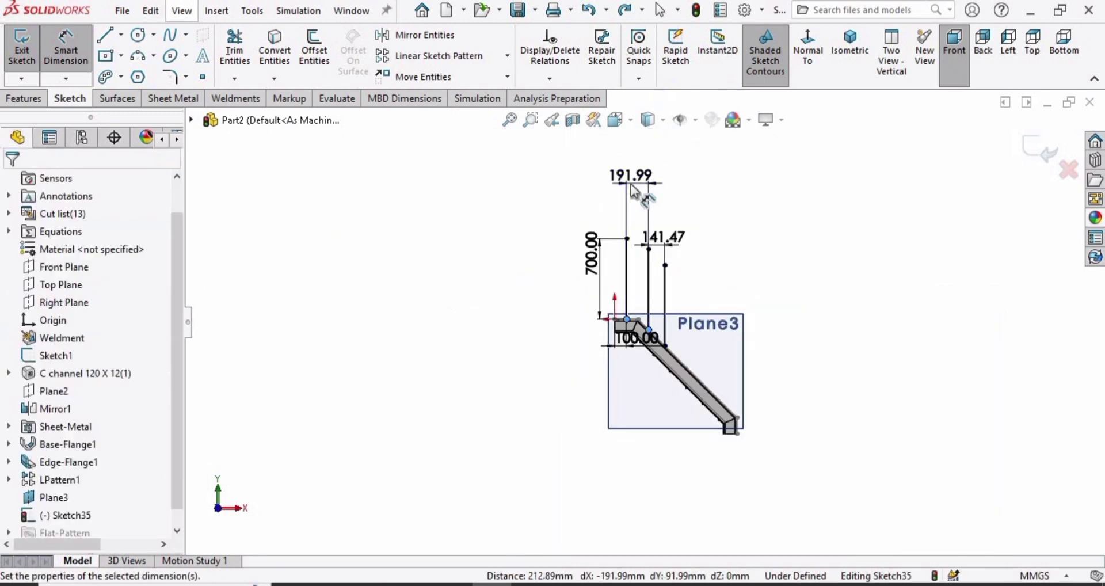
{"action": "type", "text": "450"}
{"action": "key", "text": "Return"}
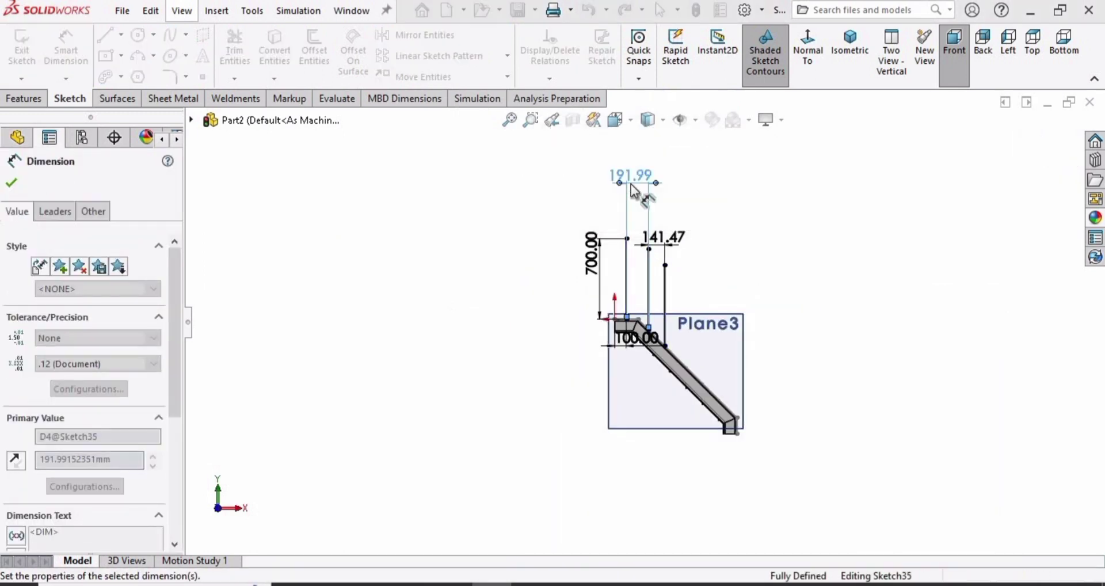
{"action": "left_click", "coordinate": [12, 184]}
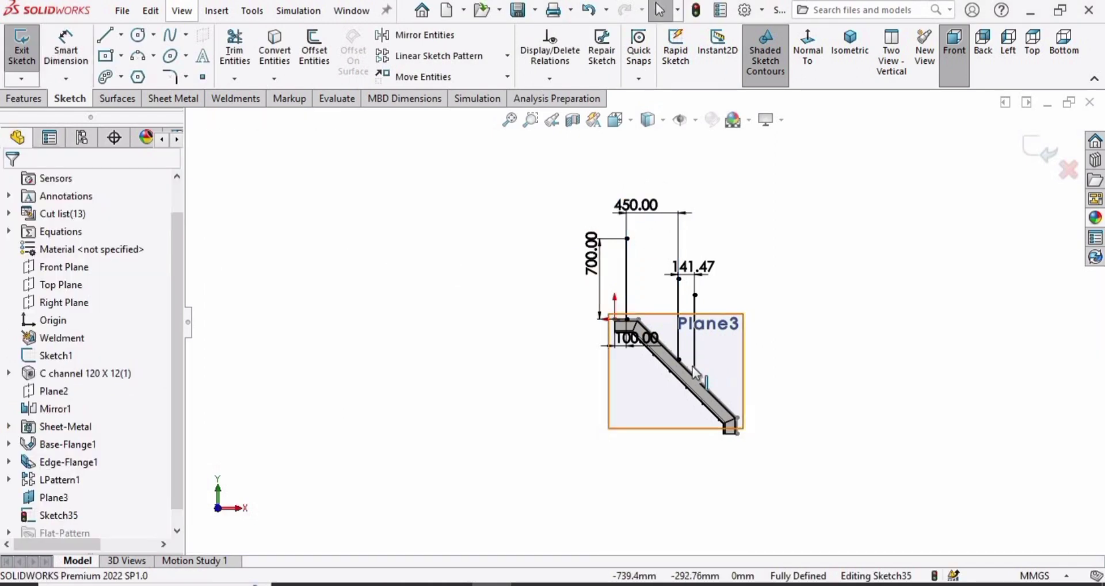
Delete the horizontal spacing dimension between the second and third post lines.
{"action": "scroll", "coordinate": [672, 347], "scroll_direction": "down", "scroll_amount": 2}
{"action": "double_click", "coordinate": [674, 210]}
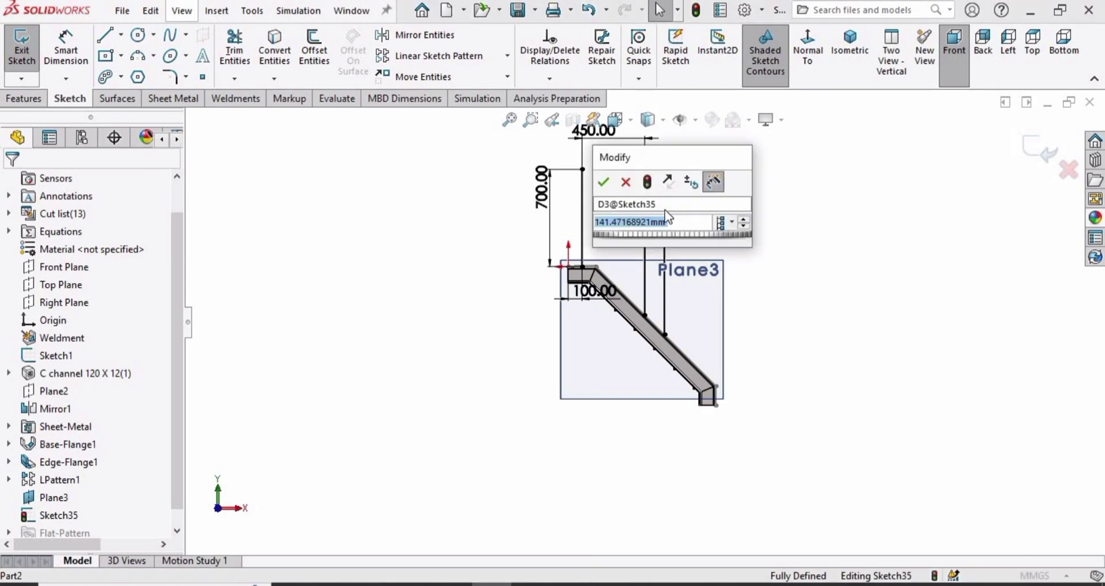
{"action": "left_click", "coordinate": [626, 182]}
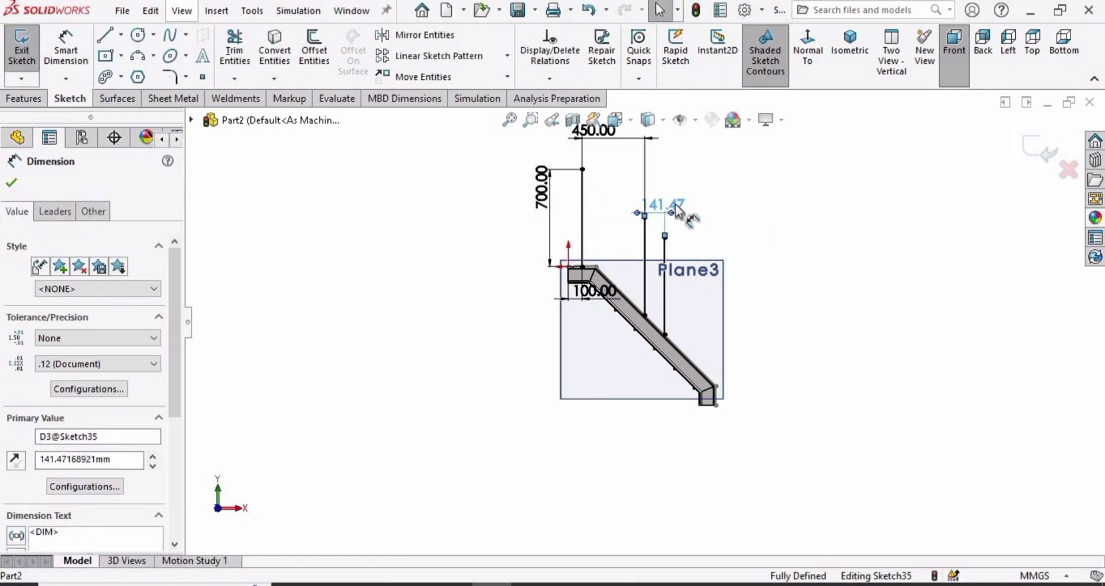
{"action": "key", "text": "Delete"}
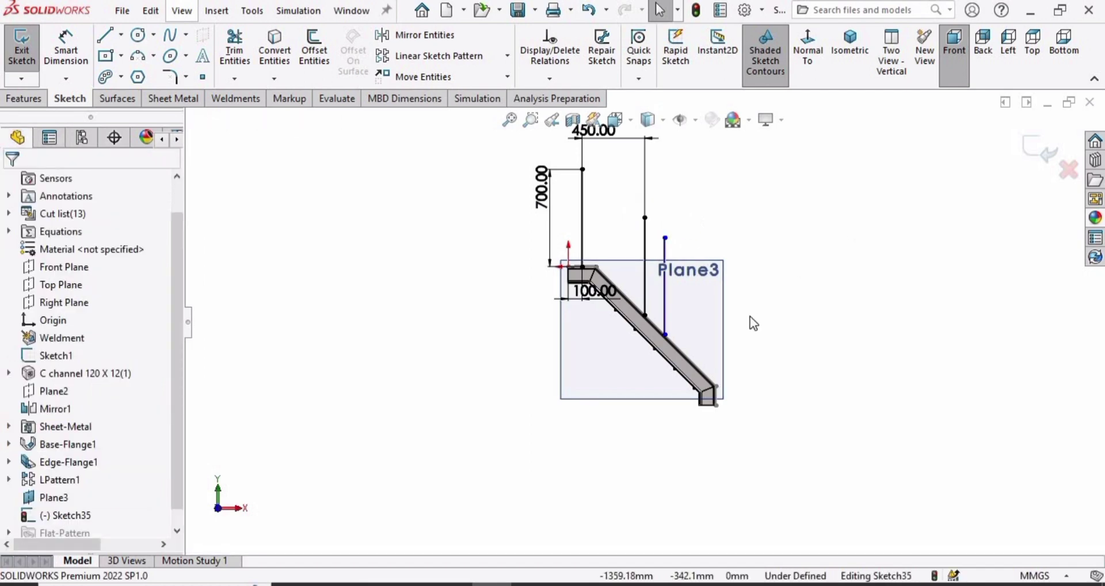
Dimension the horizontal distance between the lower endpoints of the second and third post lines to 450 mm.
{"action": "scroll", "coordinate": [633, 311], "scroll_direction": "down", "scroll_amount": 3}
{"action": "scroll", "coordinate": [633, 311], "scroll_direction": "down", "scroll_amount": 3}
{"action": "left_click", "coordinate": [65, 49]}
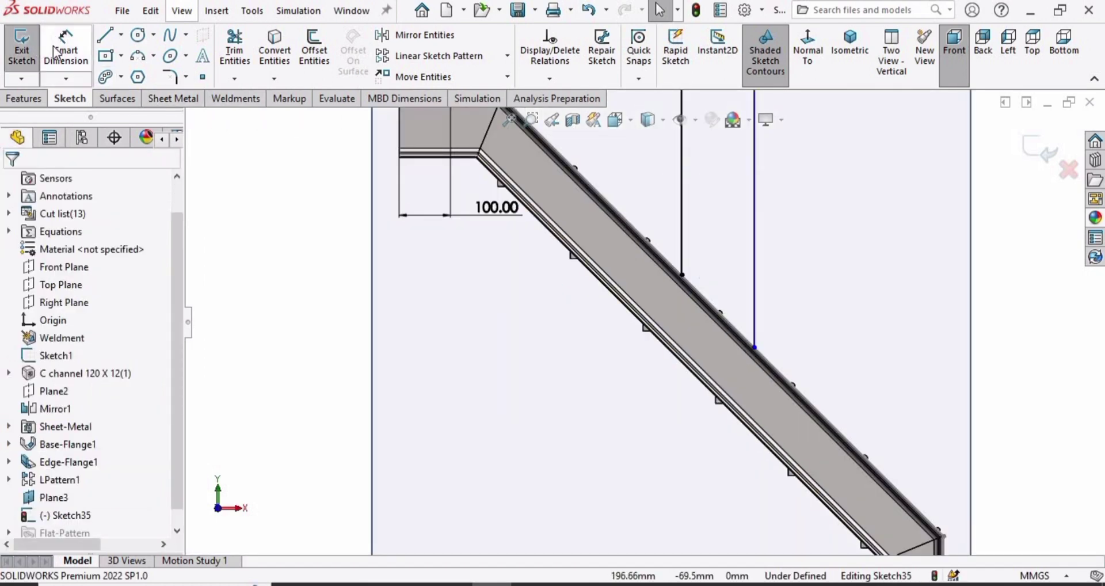
{"action": "left_click", "coordinate": [754, 347]}
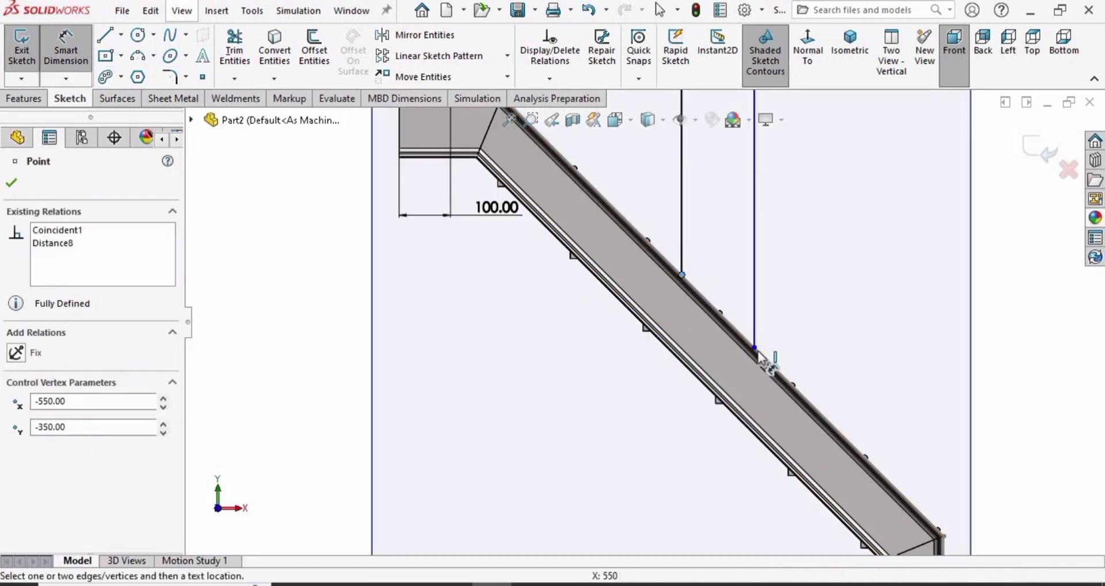
{"action": "left_click", "coordinate": [681, 275]}
{"action": "scroll", "coordinate": [643, 322], "scroll_direction": "up", "scroll_amount": 3}
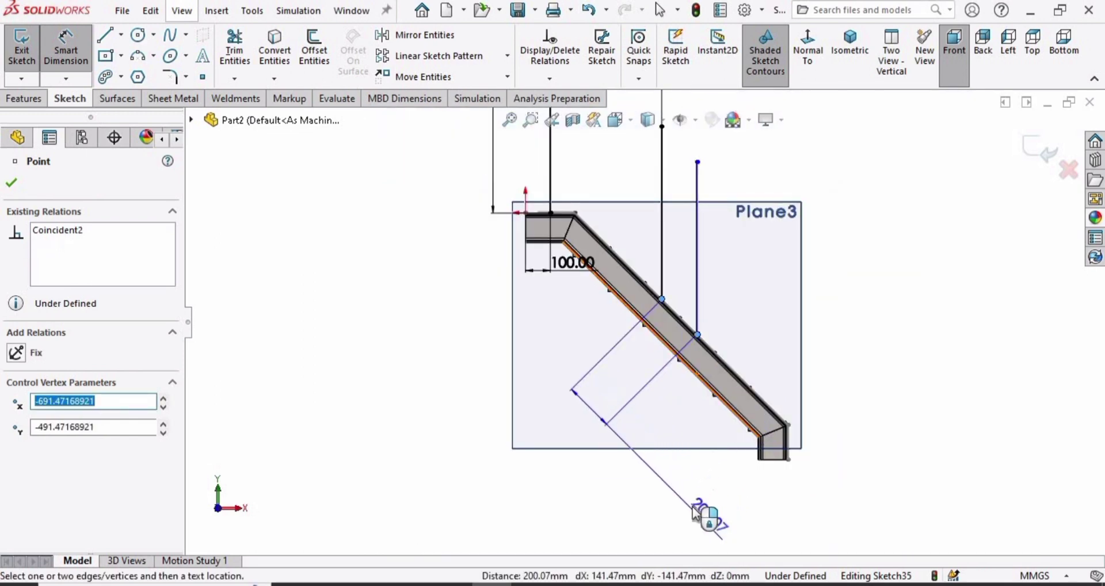
{"action": "left_click", "coordinate": [692, 523]}
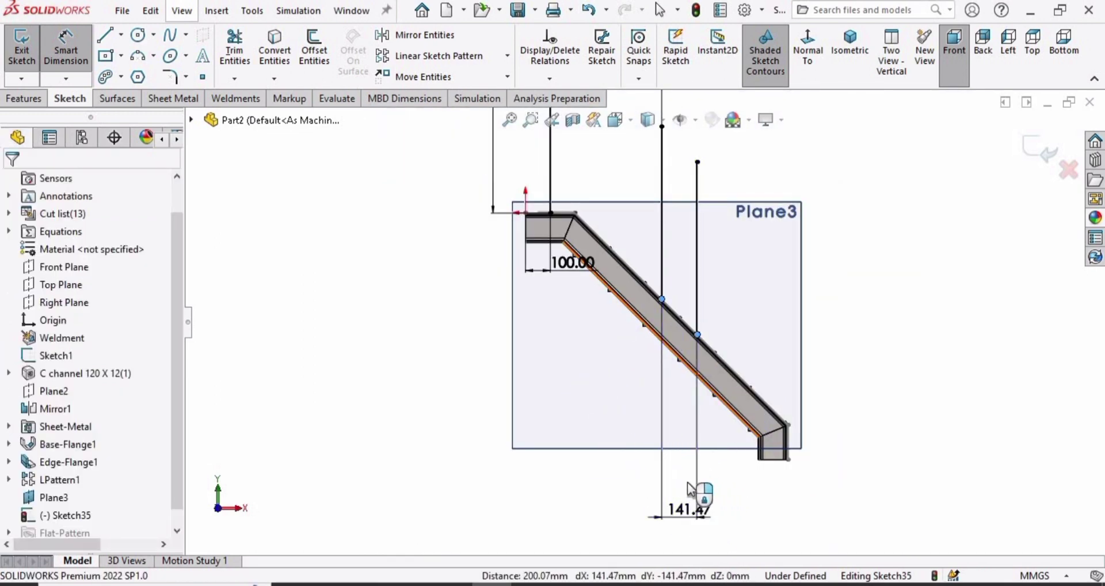
{"action": "key", "text": "Return"}
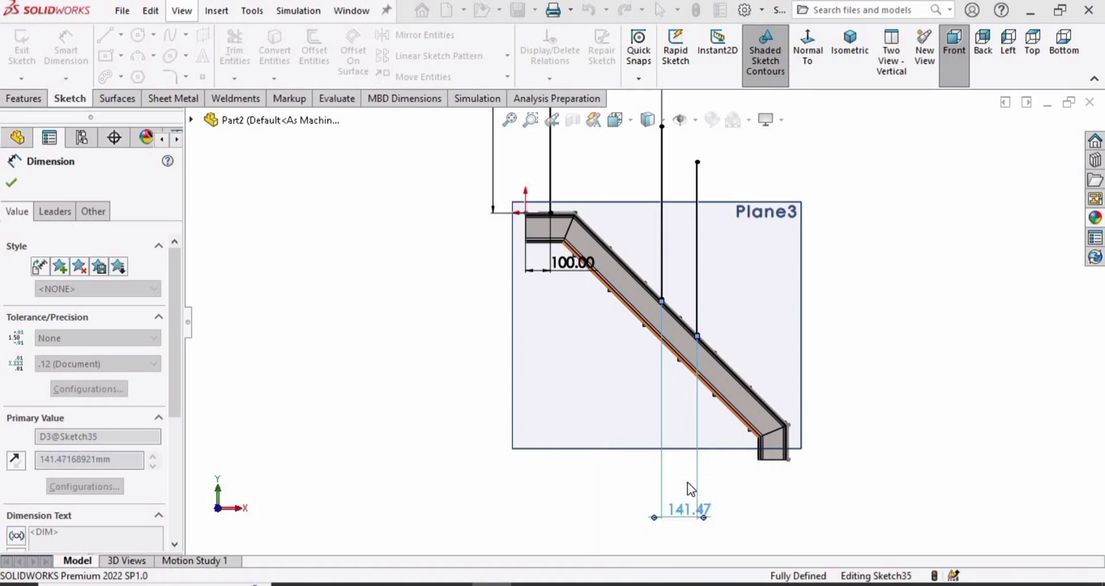
{"action": "type", "text": "450"}
{"action": "key", "text": "Return"}
{"action": "scroll", "coordinate": [733, 403], "scroll_direction": "down", "scroll_amount": 2}
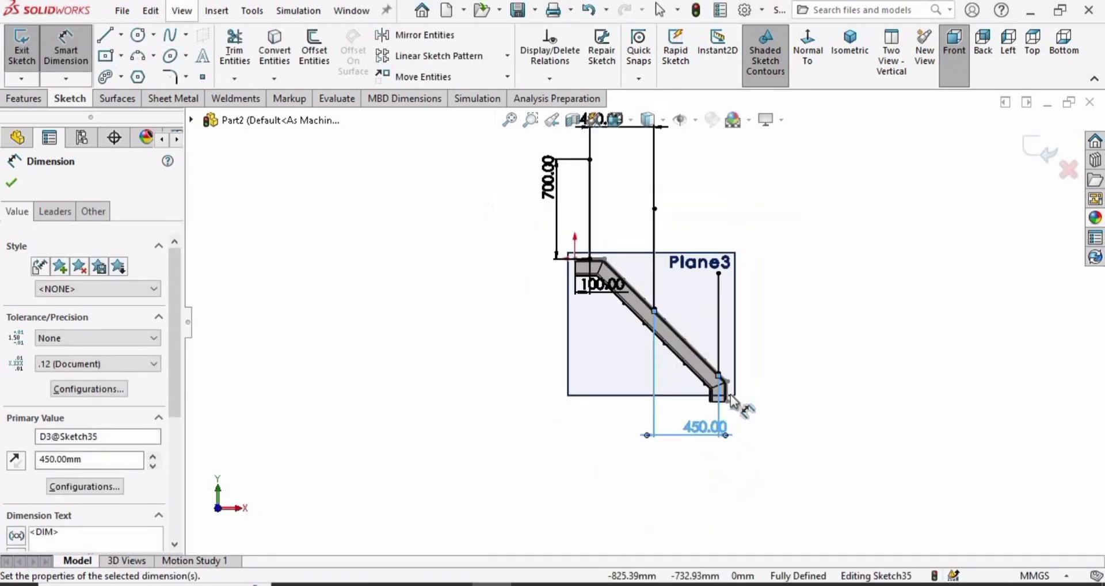
{"action": "key", "text": "Escape"}
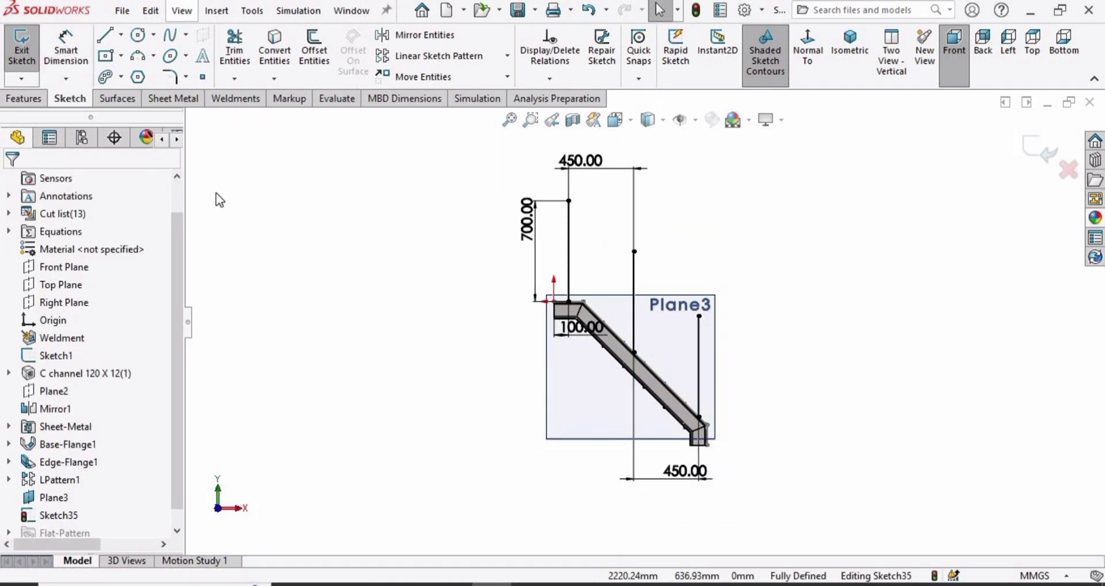
Draw the handrail as a horizontal line across the first post's top, continuing into a line sloping down past the third post.
{"action": "scroll", "coordinate": [535, 202], "scroll_direction": "up", "scroll_amount": 2}
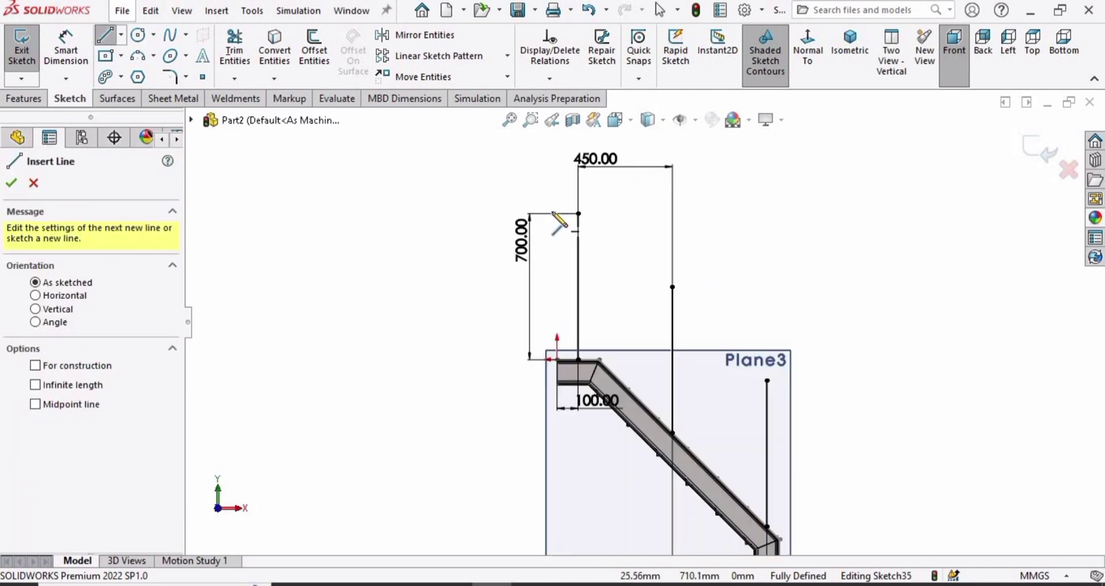
{"action": "left_click", "coordinate": [553, 214]}
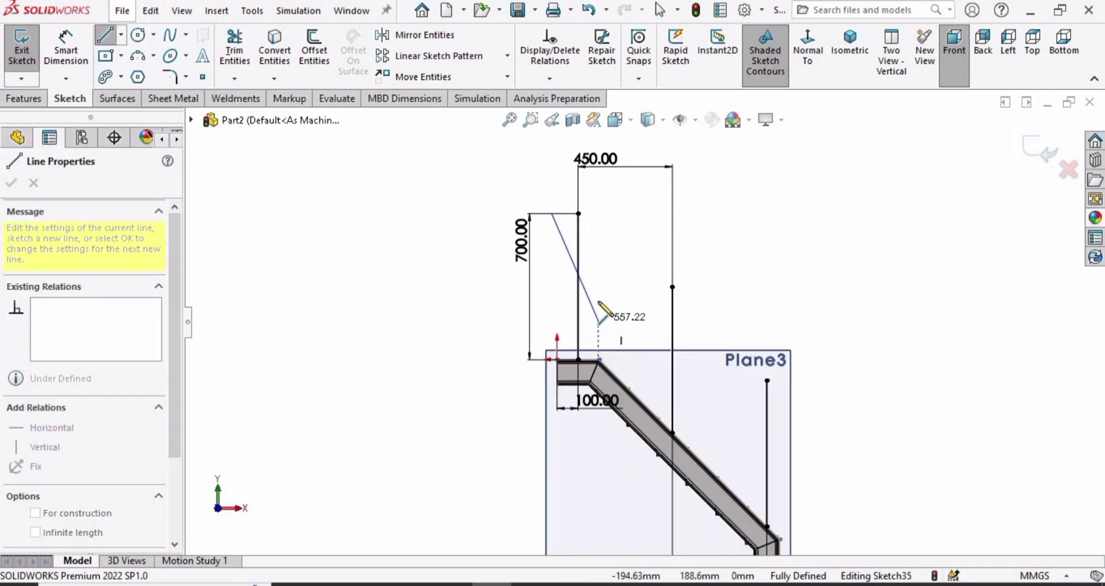
{"action": "left_click", "coordinate": [598, 214]}
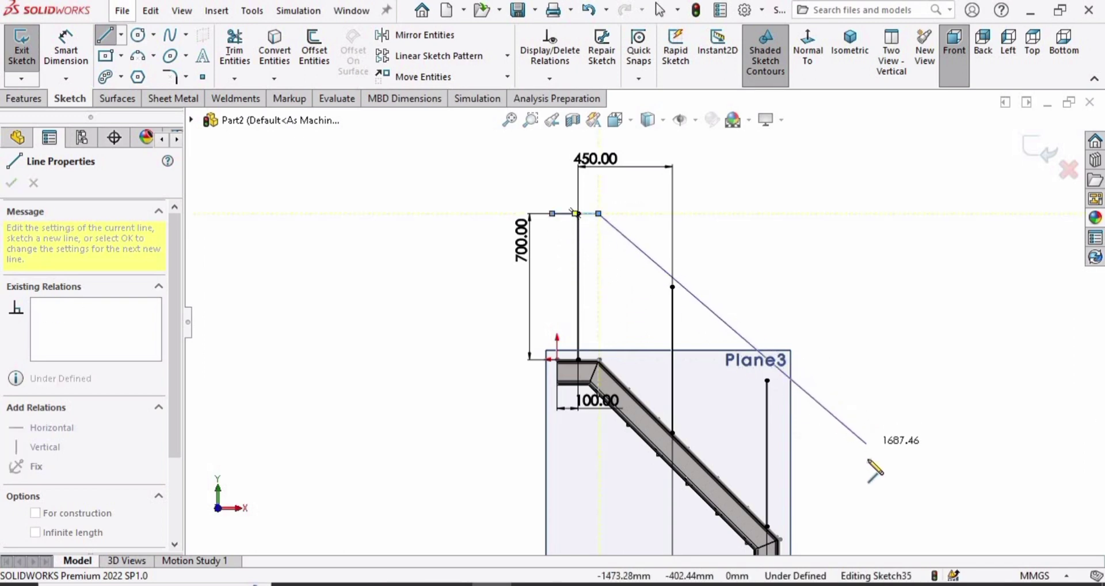
{"action": "left_click", "coordinate": [879, 504]}
{"action": "key", "text": "Escape"}
{"action": "scroll", "coordinate": [578, 210], "scroll_direction": "down", "scroll_amount": 1}
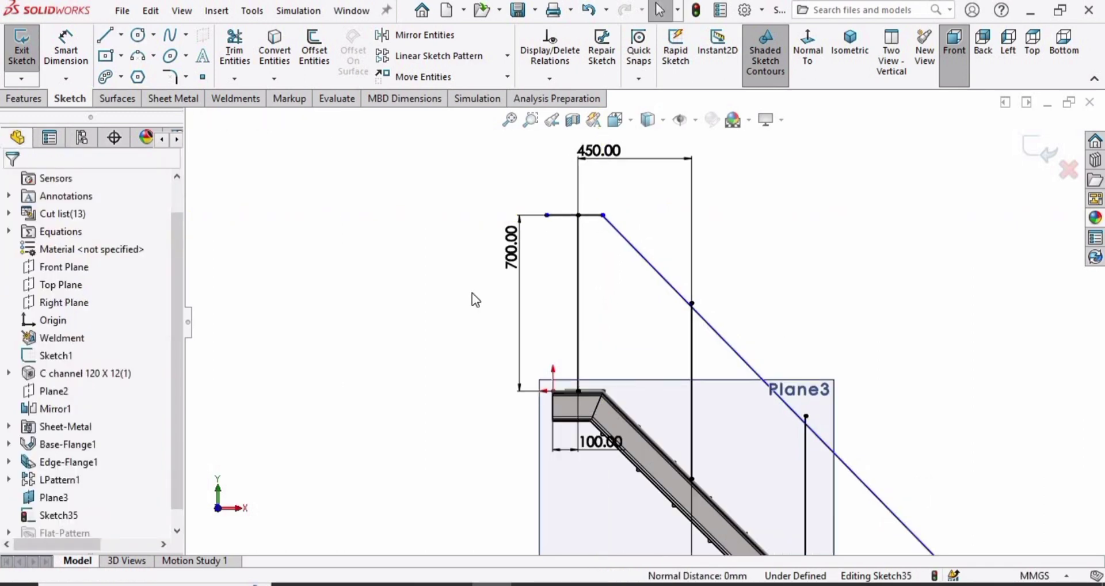
Align the free end of the horizontal handrail line with the origin using a Vertical relation.
{"action": "left_click", "coordinate": [546, 216]}
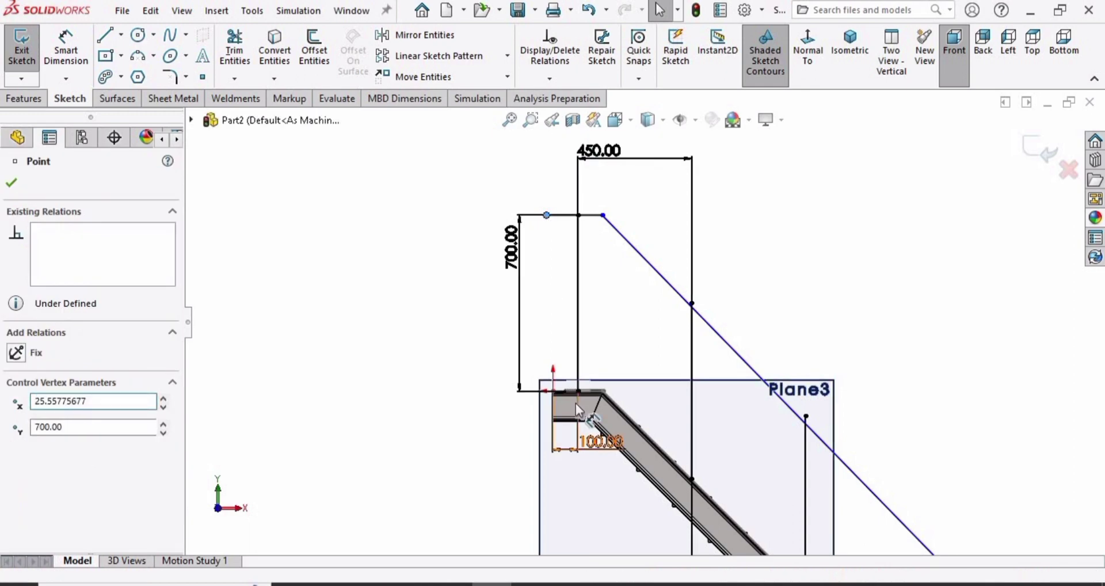
{"action": "scroll", "coordinate": [555, 403], "scroll_direction": "down", "scroll_amount": 2}
{"action": "key", "text": "Escape"}
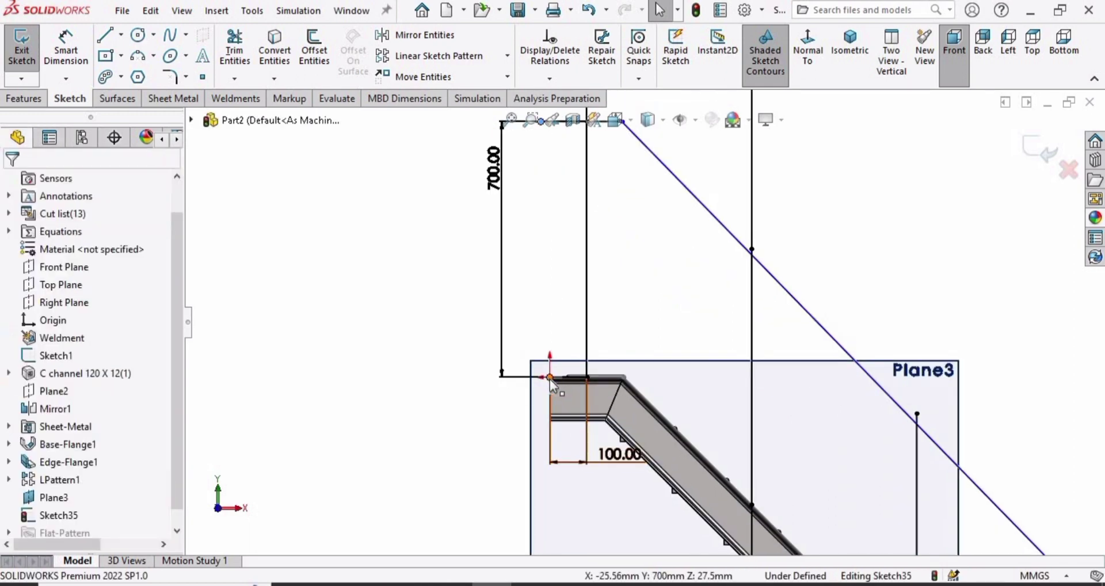
{"action": "left_click", "coordinate": [550, 379]}
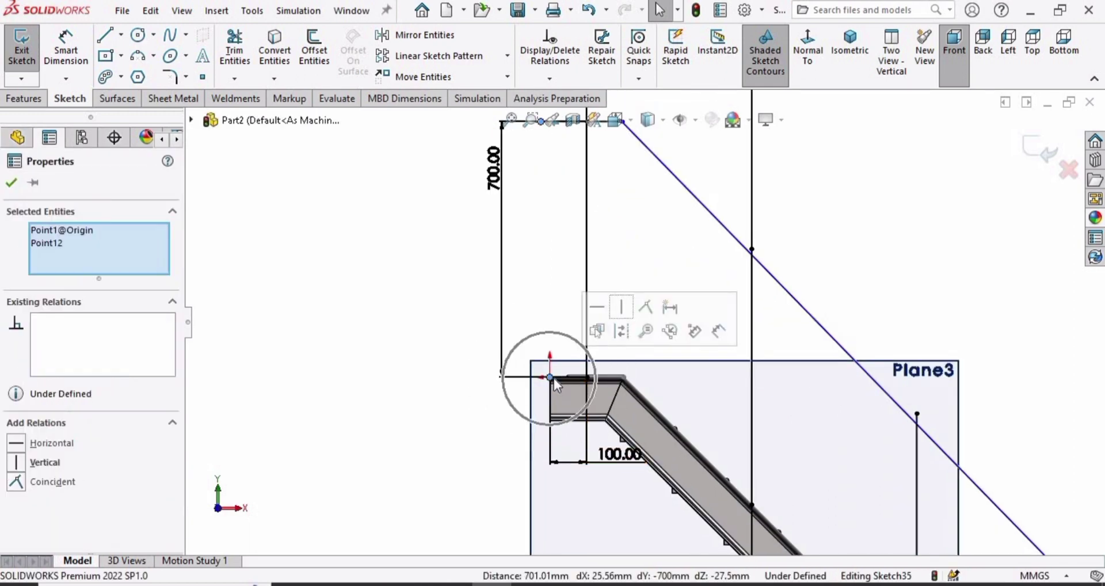
{"action": "left_click", "coordinate": [45, 463]}
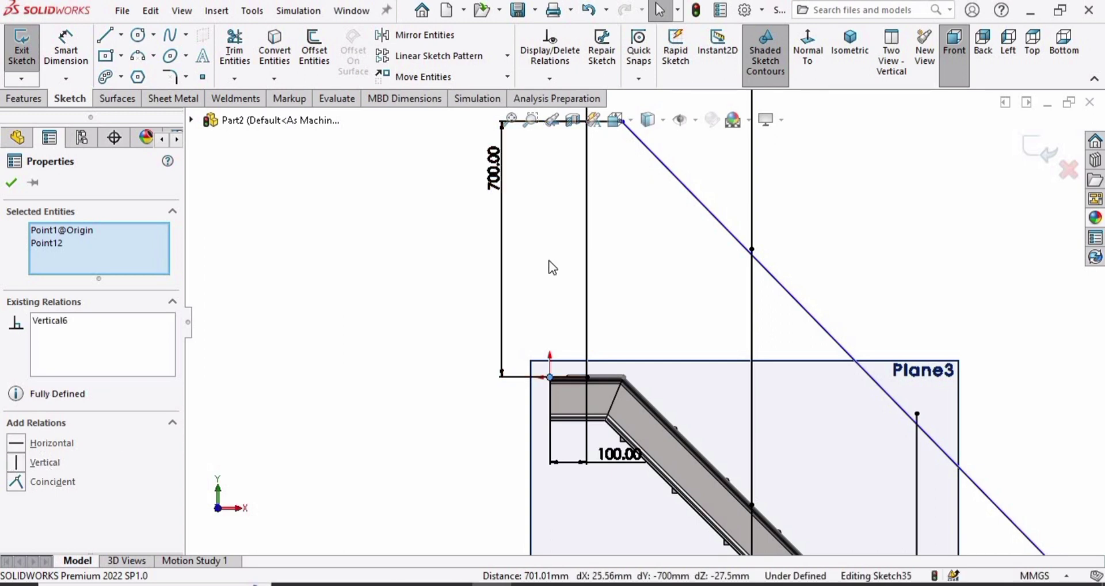
Make the second post's top endpoint coincident with the sloping handrail line.
{"action": "scroll", "coordinate": [734, 275], "scroll_direction": "down", "scroll_amount": 4}
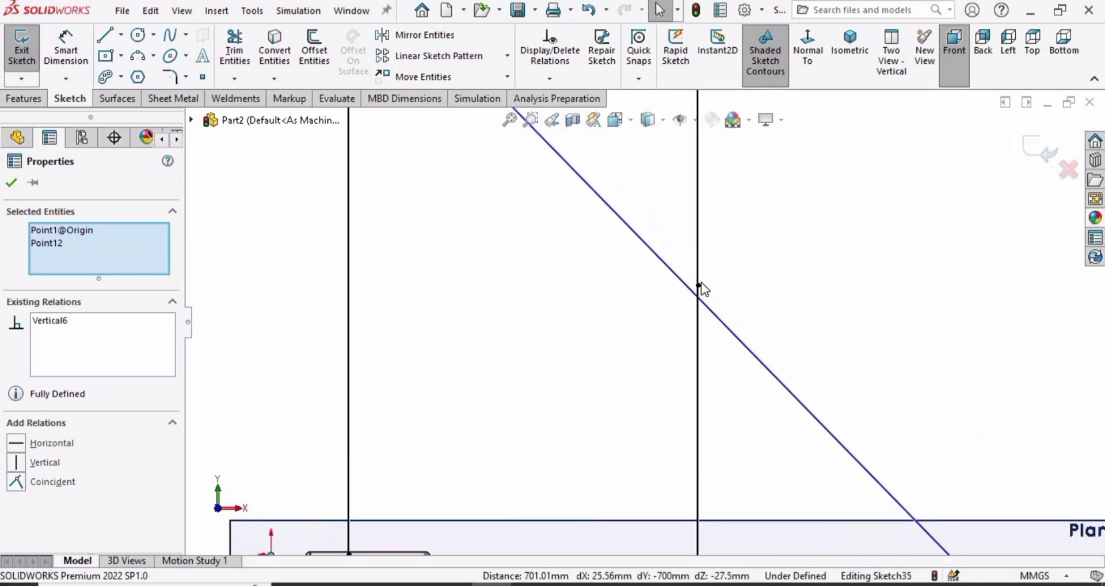
{"action": "left_click", "coordinate": [698, 286]}
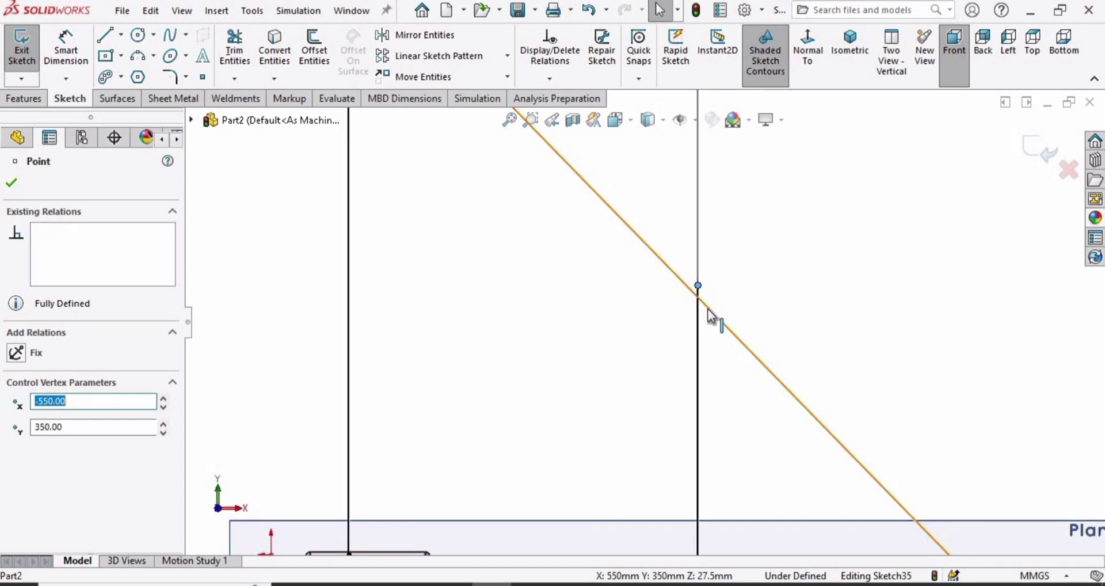
{"action": "left_click", "coordinate": [710, 314]}
{"action": "left_click", "coordinate": [698, 285], "text": "ctrl"}
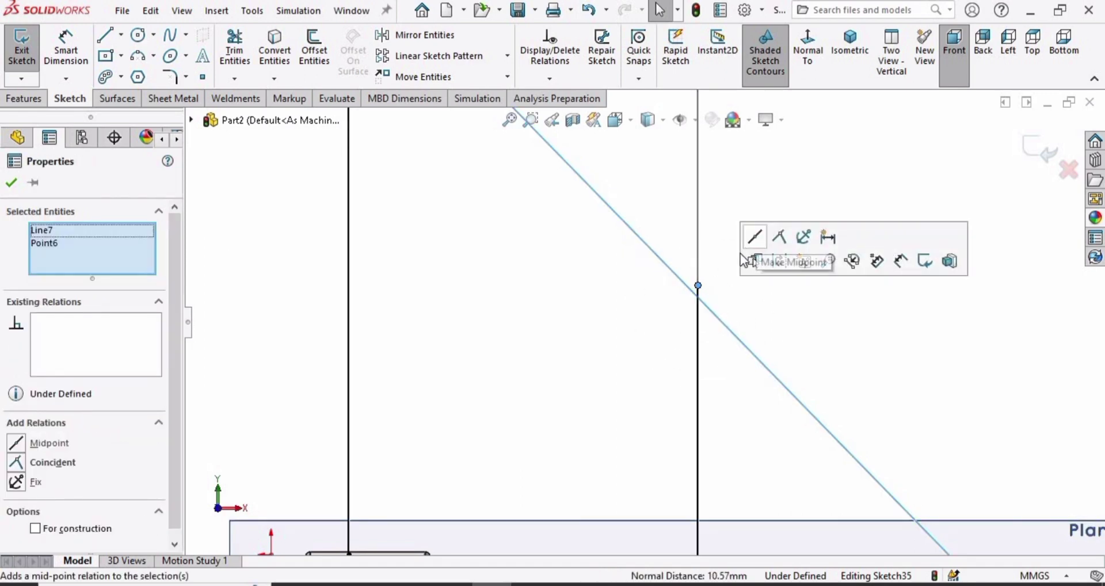
{"action": "left_click", "coordinate": [51, 458]}
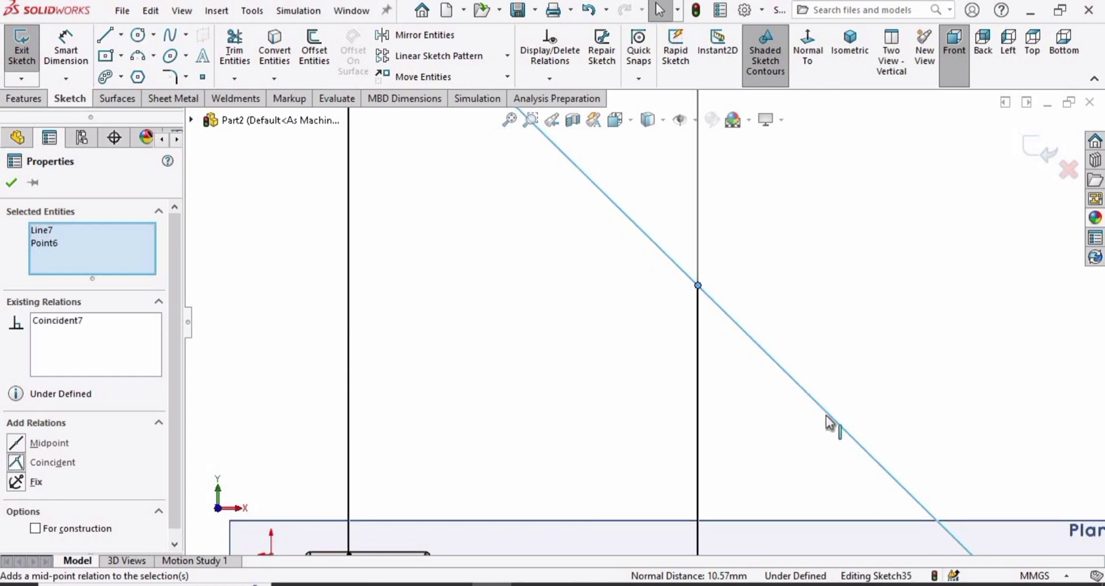
Make the third post's top endpoint coincident with the sloping handrail line.
{"action": "scroll", "coordinate": [828, 424], "scroll_direction": "up", "scroll_amount": 2}
{"action": "scroll", "coordinate": [858, 451], "scroll_direction": "down", "scroll_amount": 5}
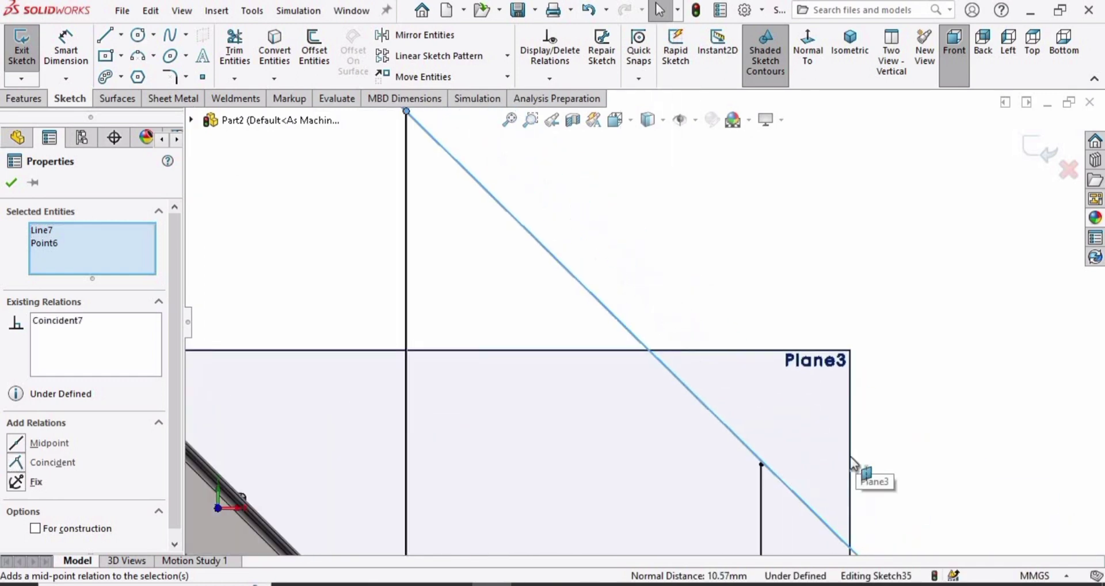
{"action": "left_click", "coordinate": [552, 516]}
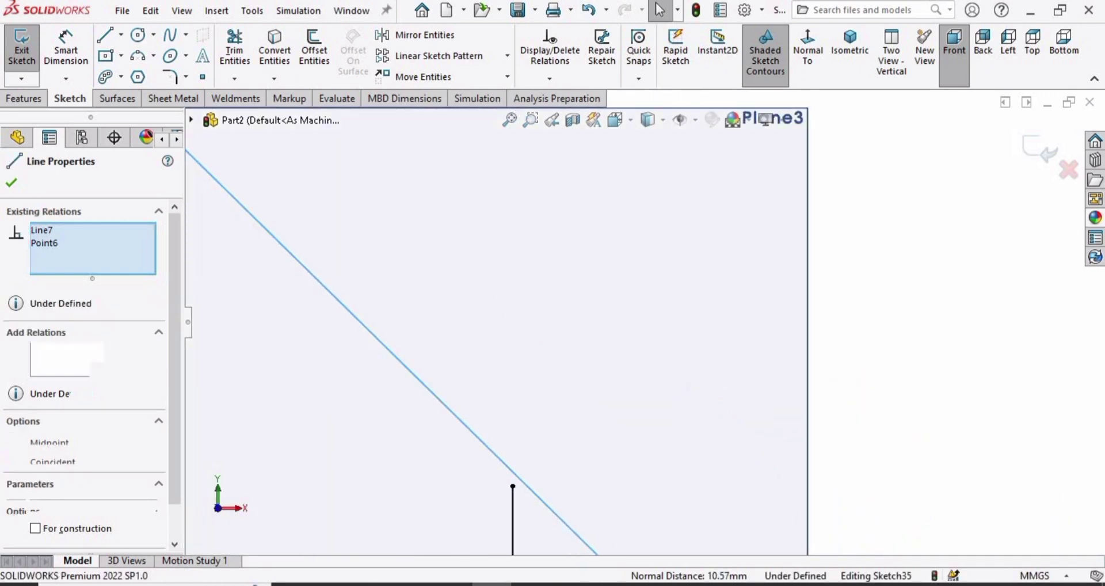
{"action": "left_click", "coordinate": [911, 347]}
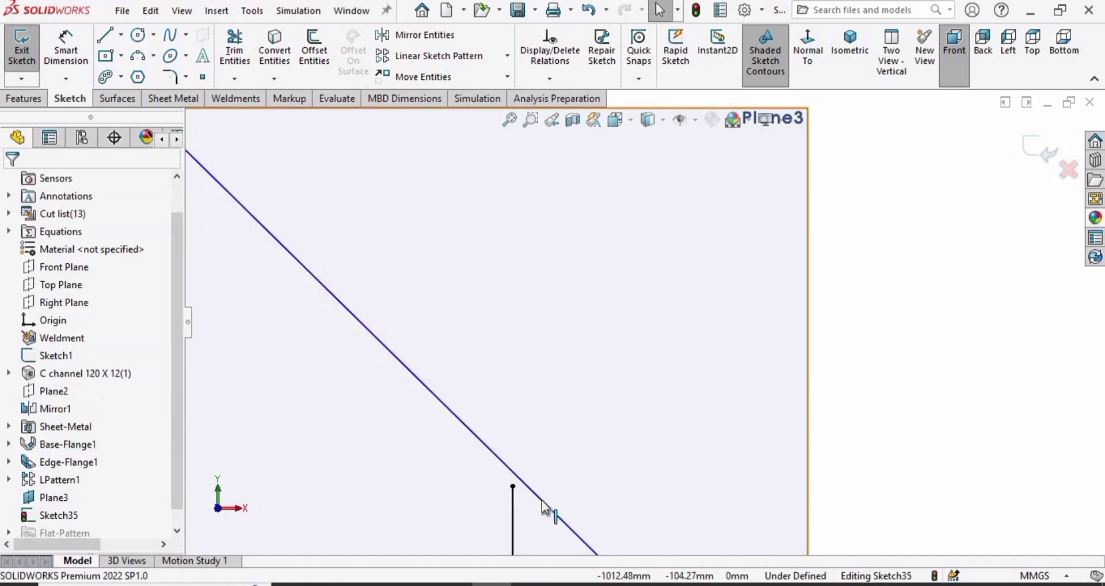
{"action": "left_click", "coordinate": [511, 485]}
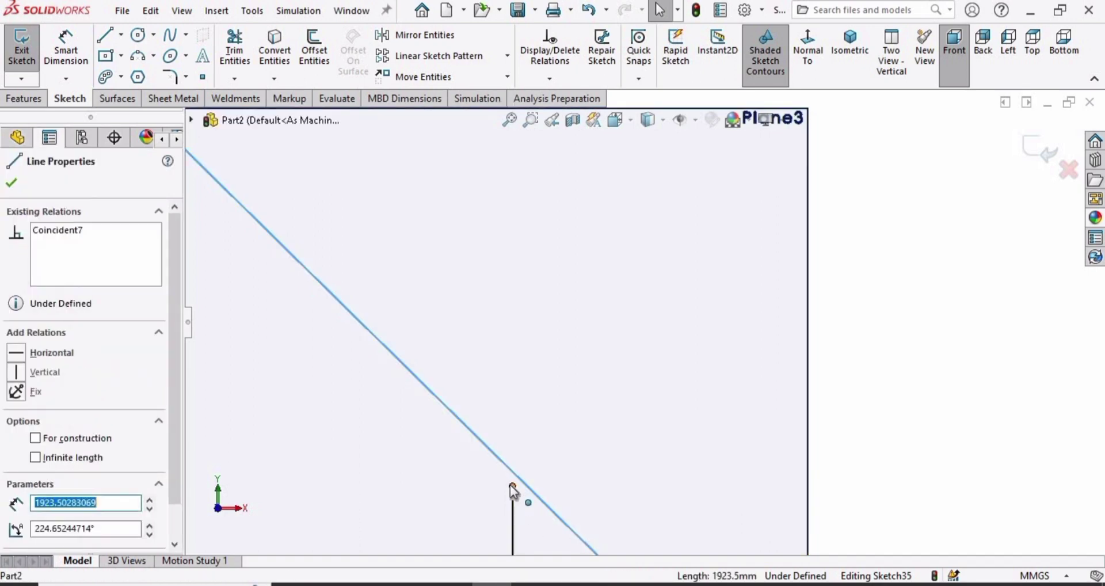
{"action": "left_click", "coordinate": [511, 485], "text": "ctrl"}
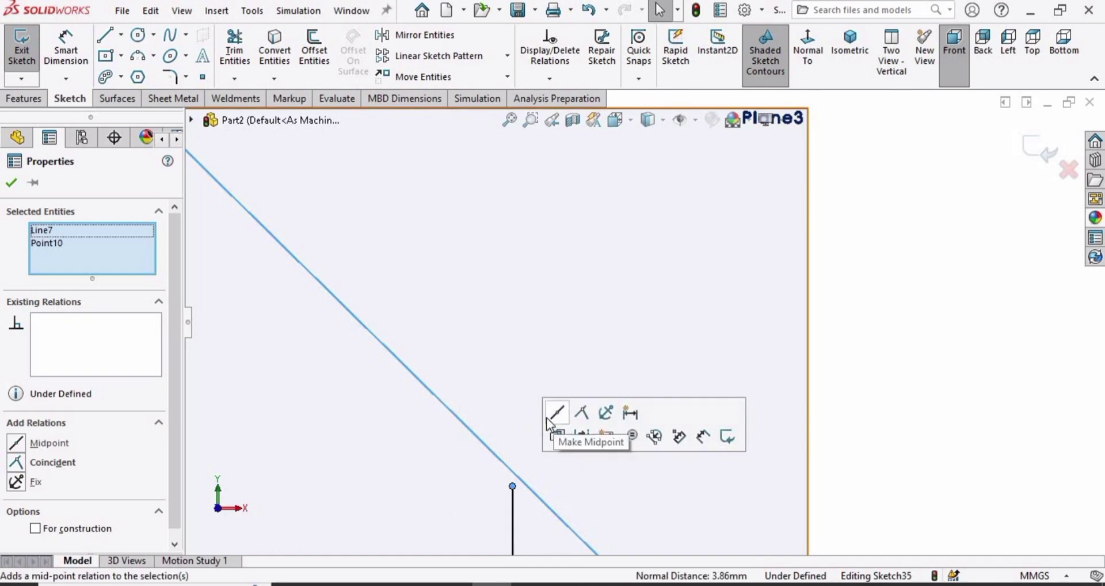
{"action": "left_click", "coordinate": [47, 463]}
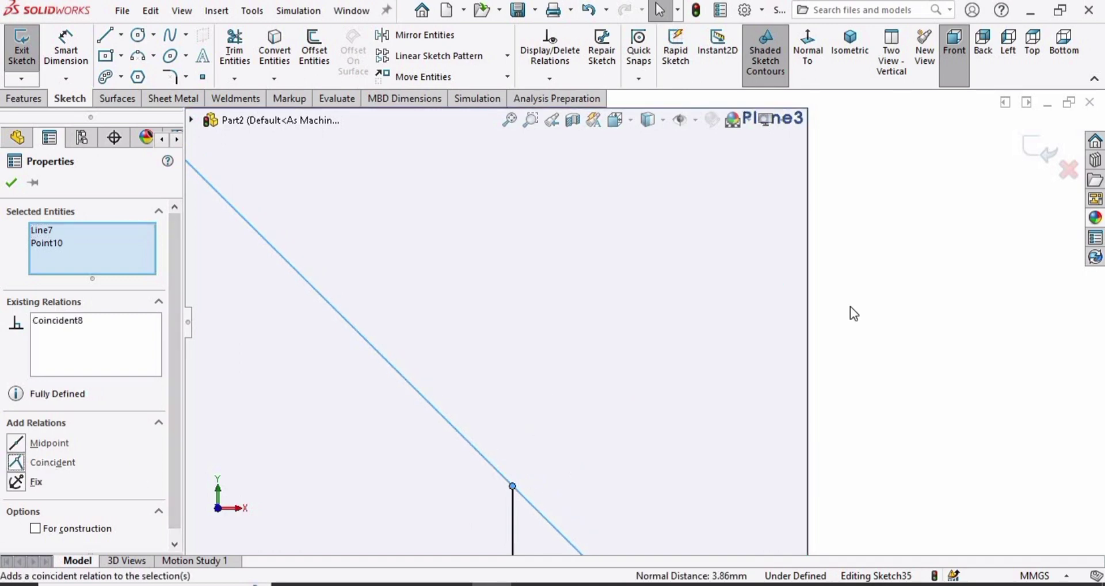
Dimension the handrail's overhang from the third post's top to the sloping line's free end as 150 mm.
{"action": "key", "text": "f"}
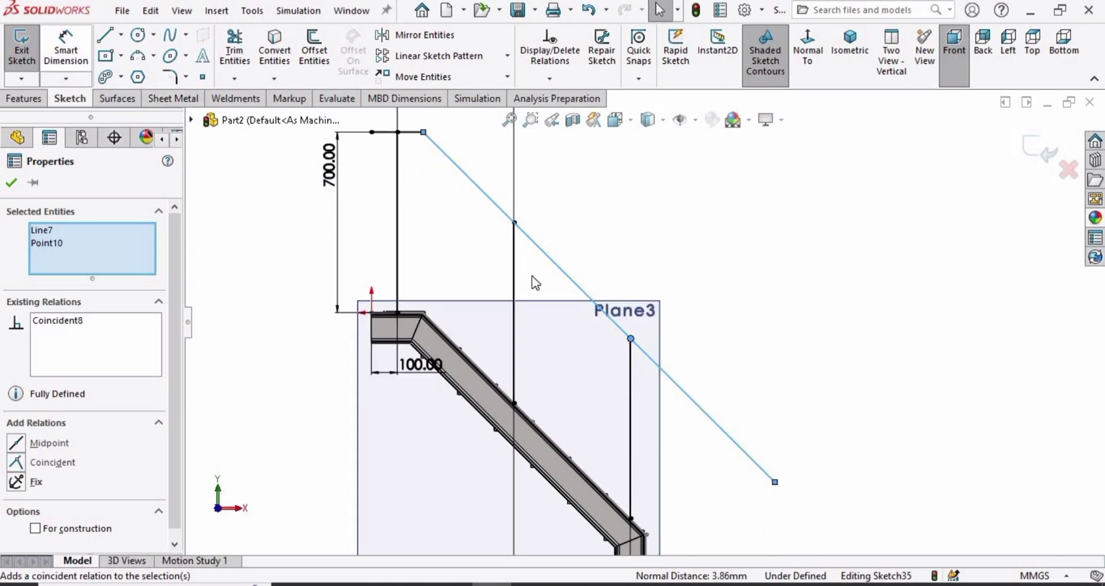
{"action": "key", "text": "d"}
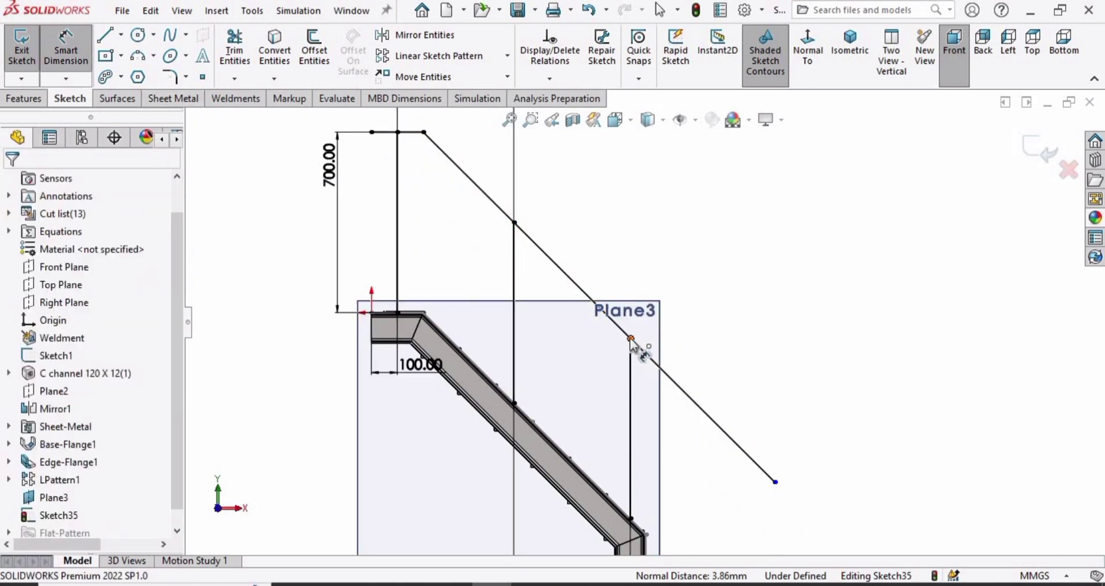
{"action": "left_click", "coordinate": [775, 481]}
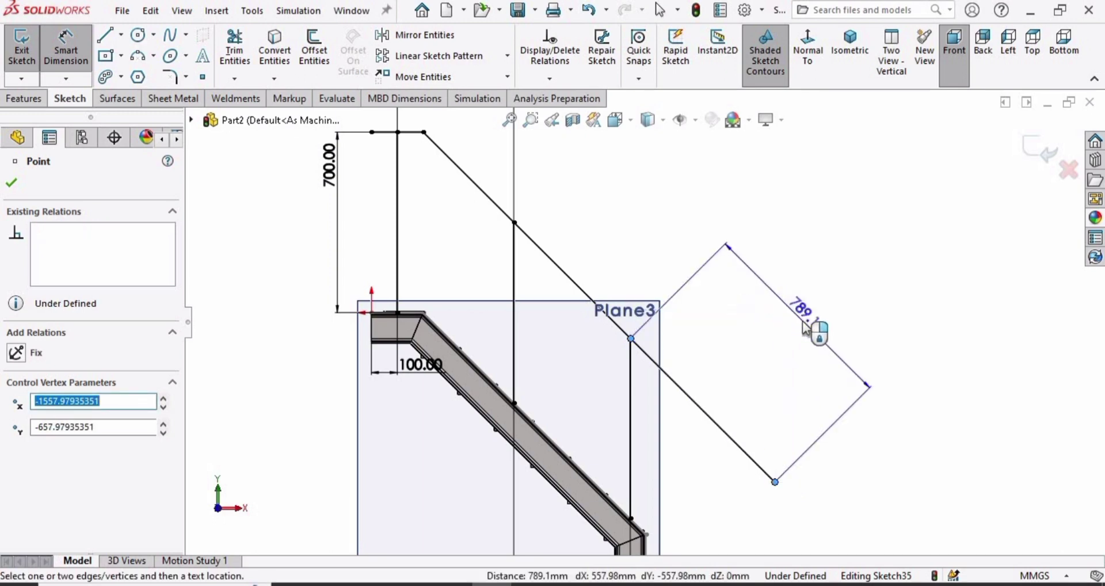
{"action": "left_click", "coordinate": [805, 328]}
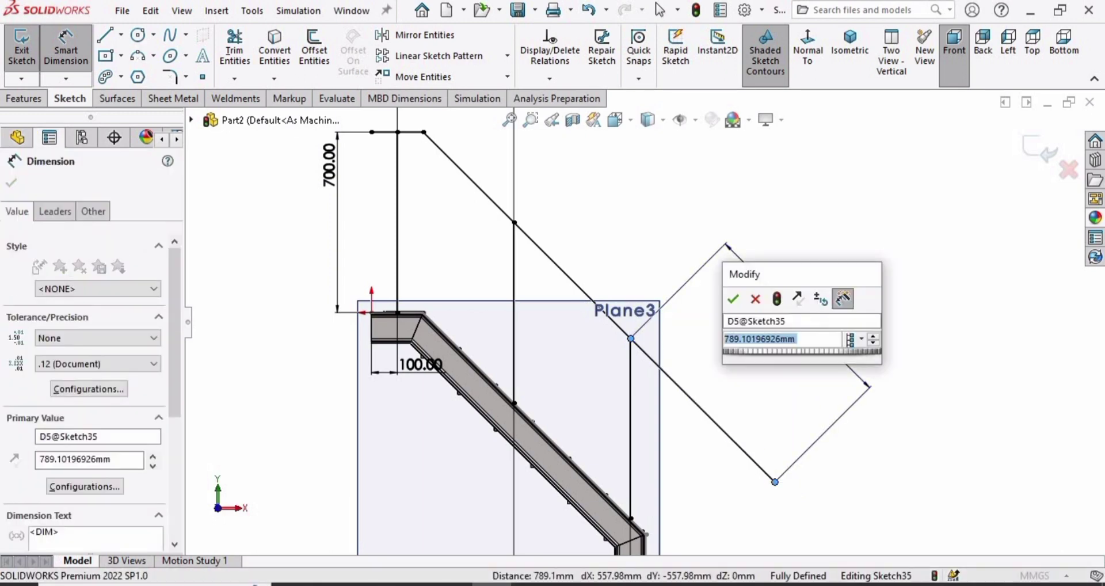
{"action": "type", "text": "100"}
{"action": "key", "text": "Return"}
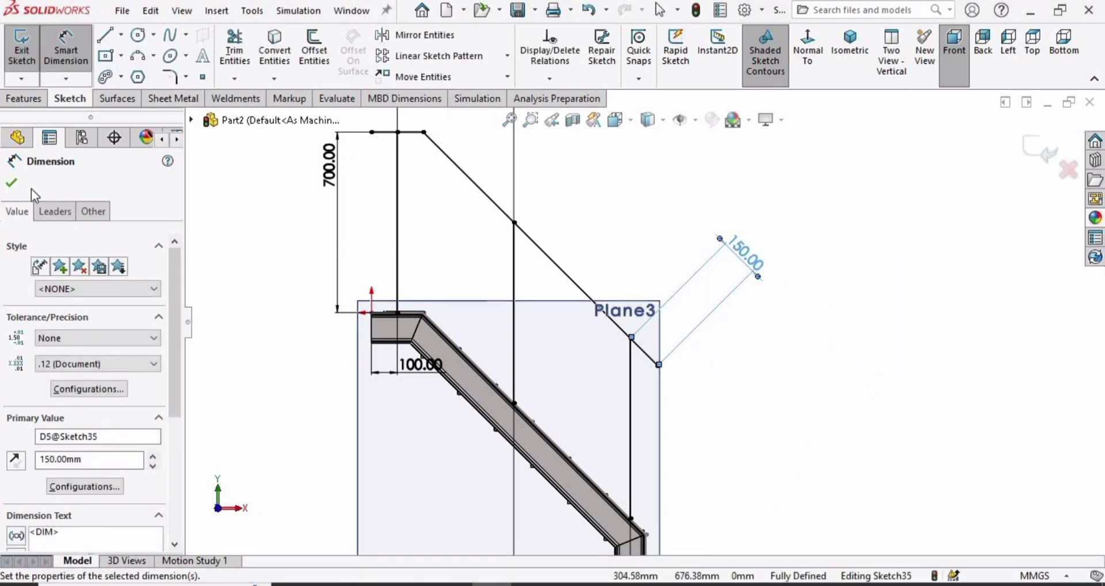
{"action": "key", "text": "Escape"}
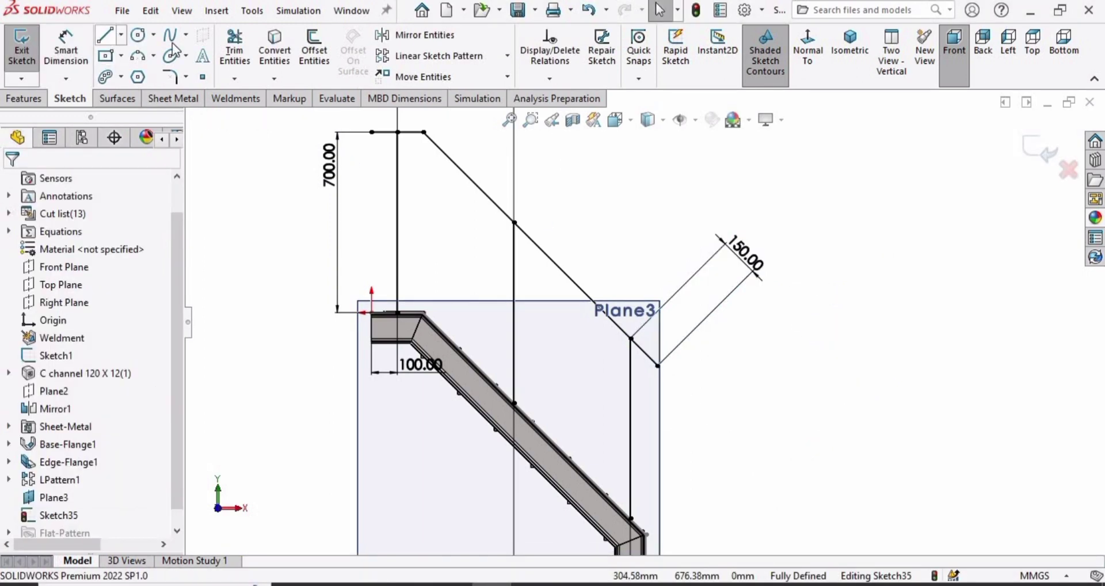
Draw a mid-rail below the handrail: a horizontal line about 200 mm long, then a sloping line ending on the third post.
{"action": "key", "text": "l"}
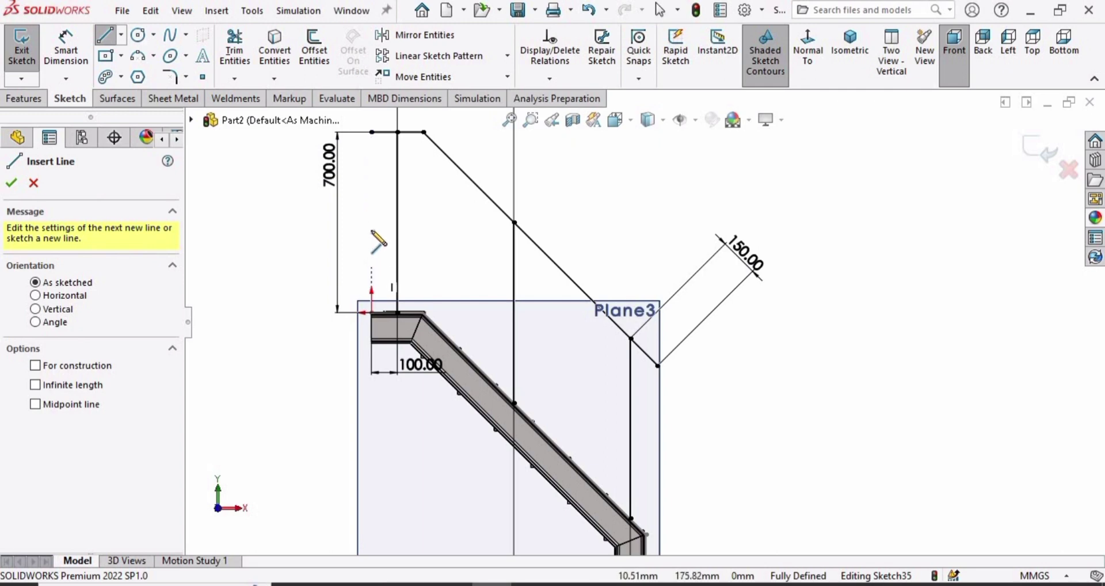
{"action": "left_click", "coordinate": [371, 201]}
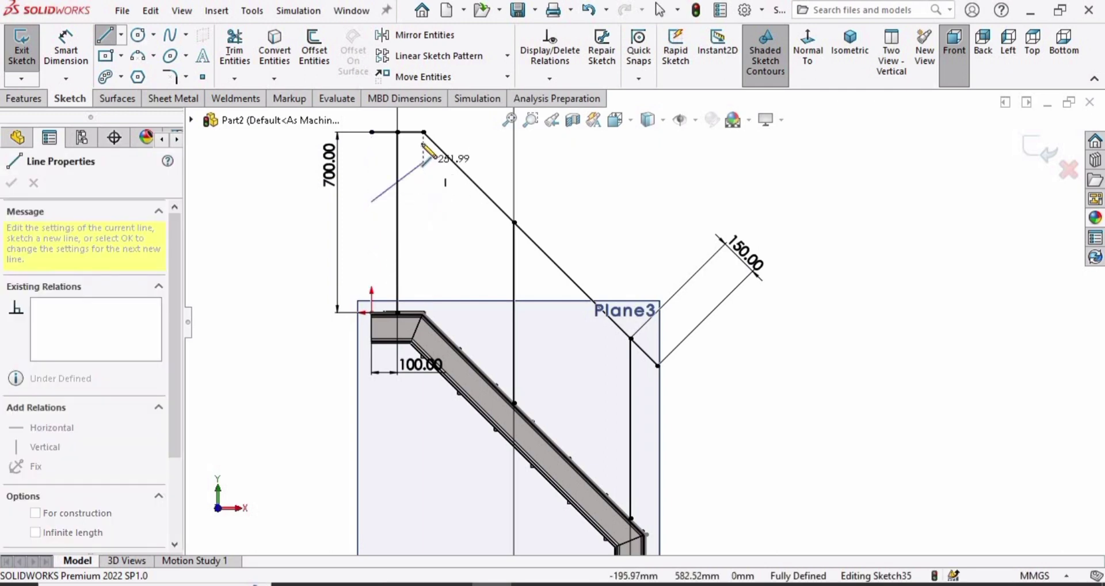
{"action": "left_click", "coordinate": [423, 202]}
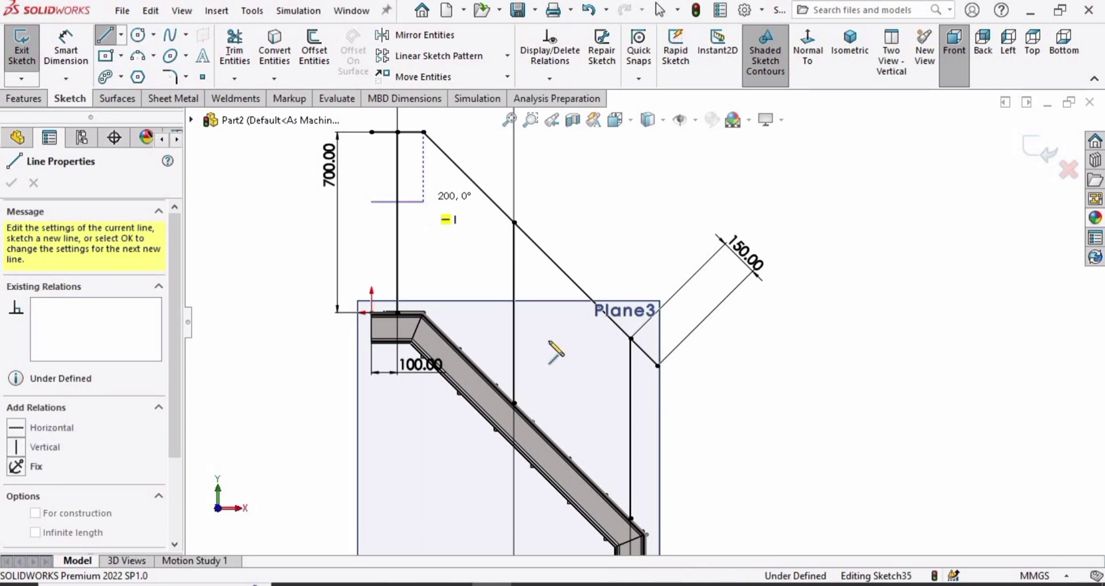
{"action": "left_click", "coordinate": [630, 403]}
{"action": "key", "text": "Escape"}
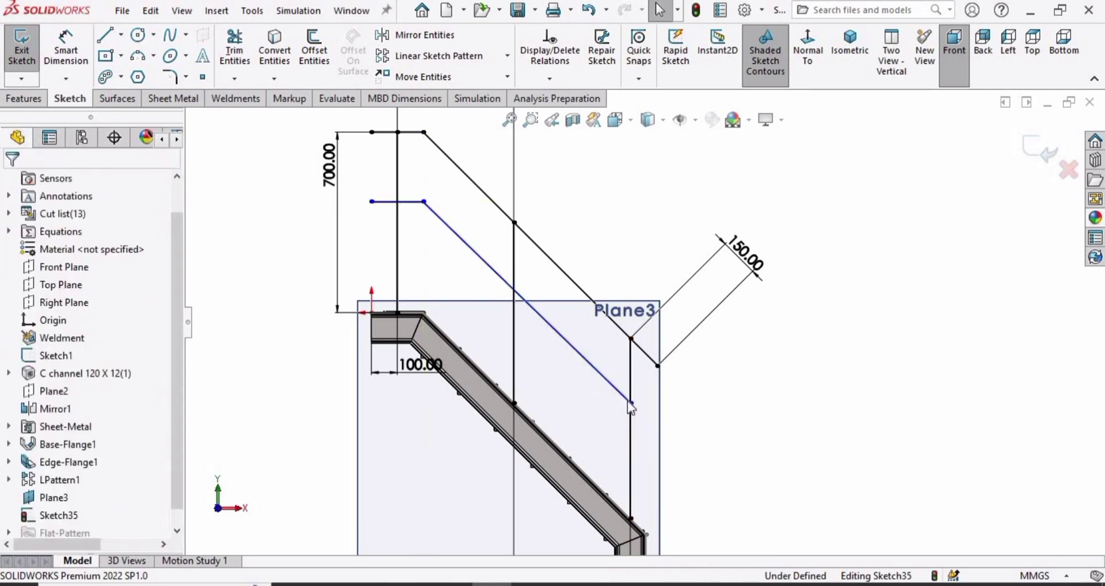
Make the sloping mid-rail line parallel to the sloping handrail line.
{"action": "left_click", "coordinate": [573, 282]}
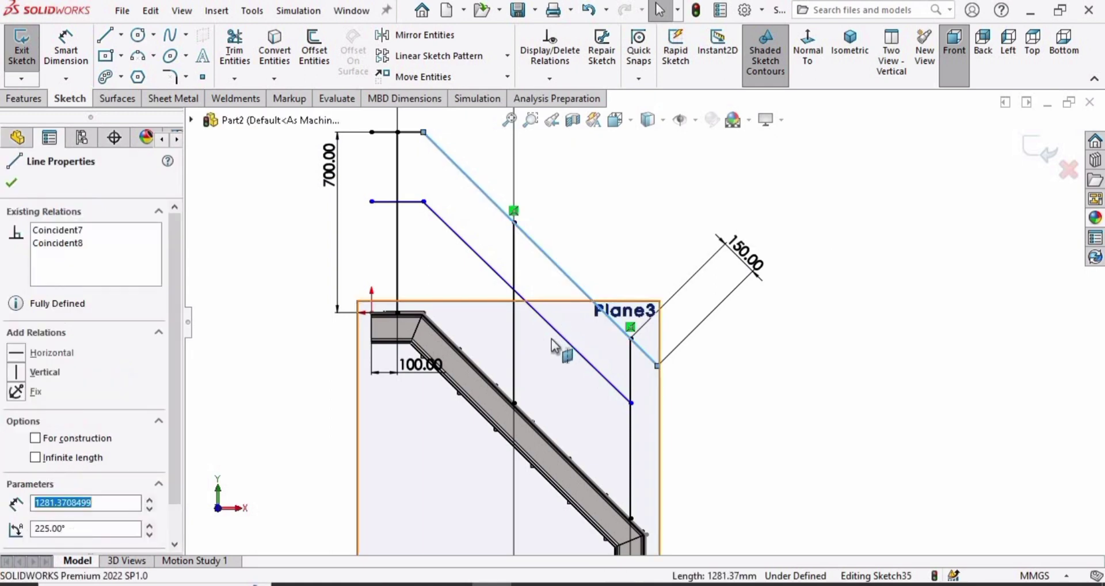
{"action": "left_click", "coordinate": [561, 336], "text": "ctrl"}
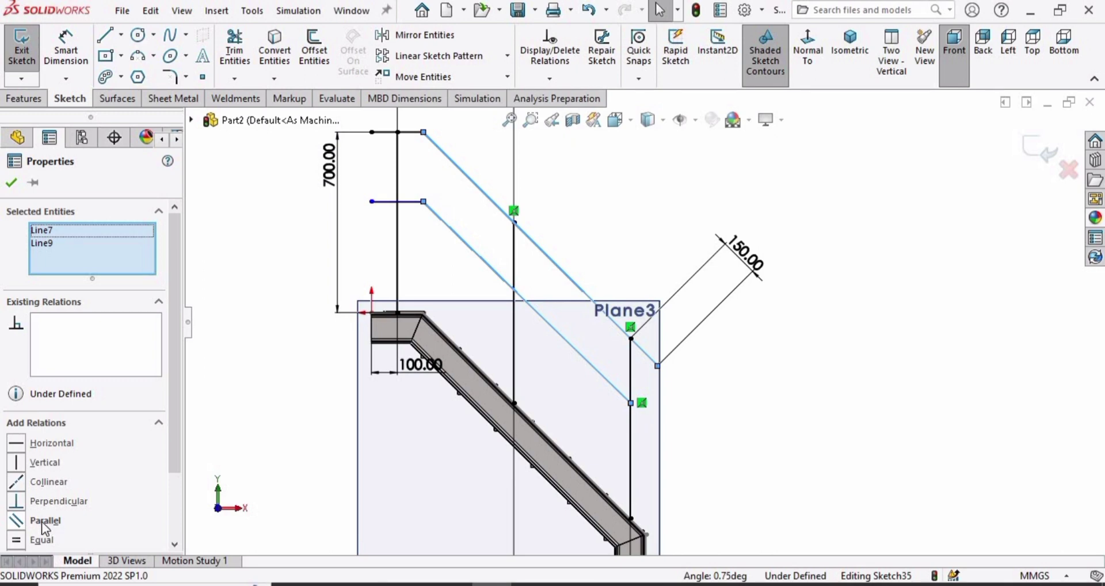
{"action": "left_click", "coordinate": [42, 520]}
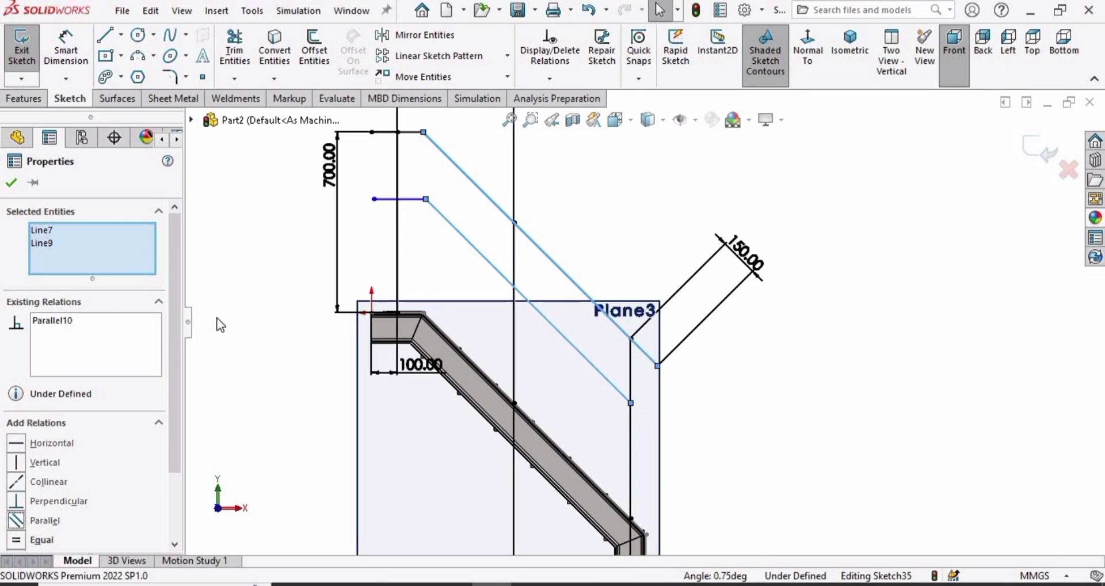
{"action": "left_click", "coordinate": [228, 276]}
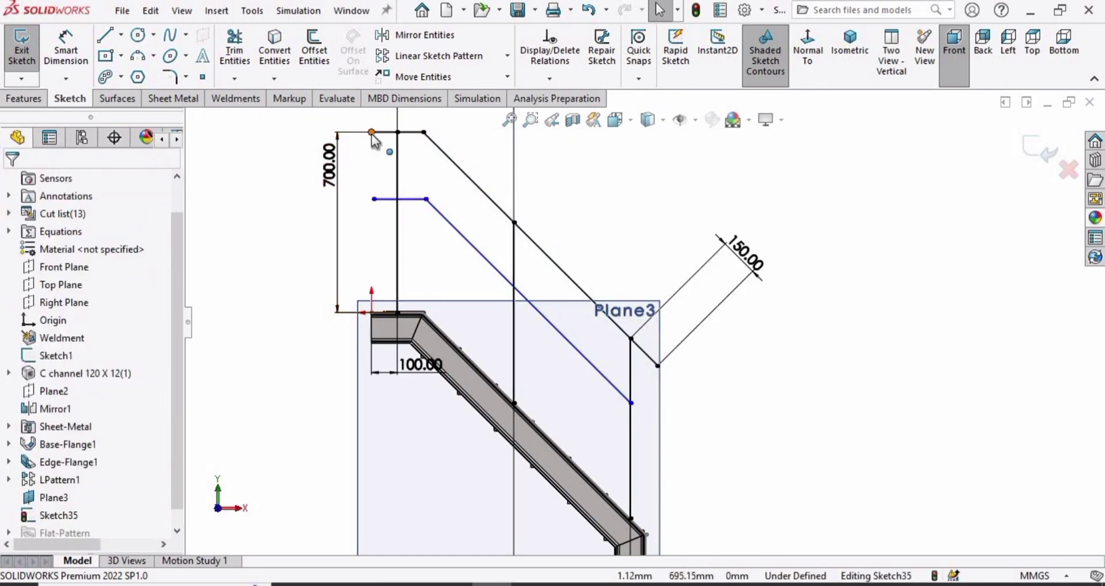
Align the free ends of the horizontal handrail and mid-rail lines with the origin using a Vertical relation.
{"action": "left_click", "coordinate": [372, 133]}
{"action": "left_click", "coordinate": [373, 199], "text": "ctrl"}
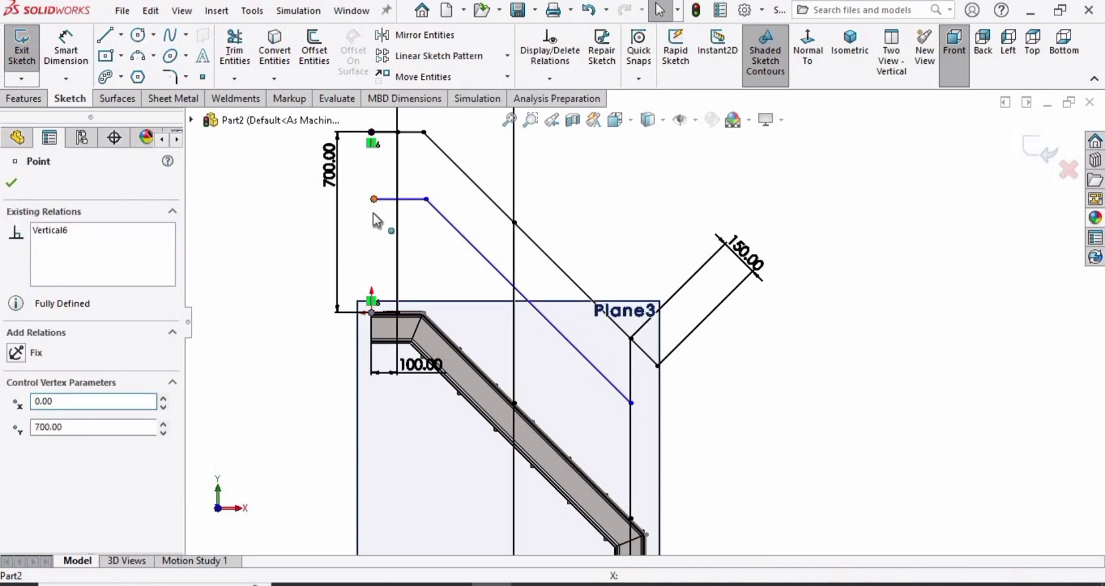
{"action": "key", "text": "Escape"}
{"action": "left_click", "coordinate": [371, 310], "text": "ctrl"}
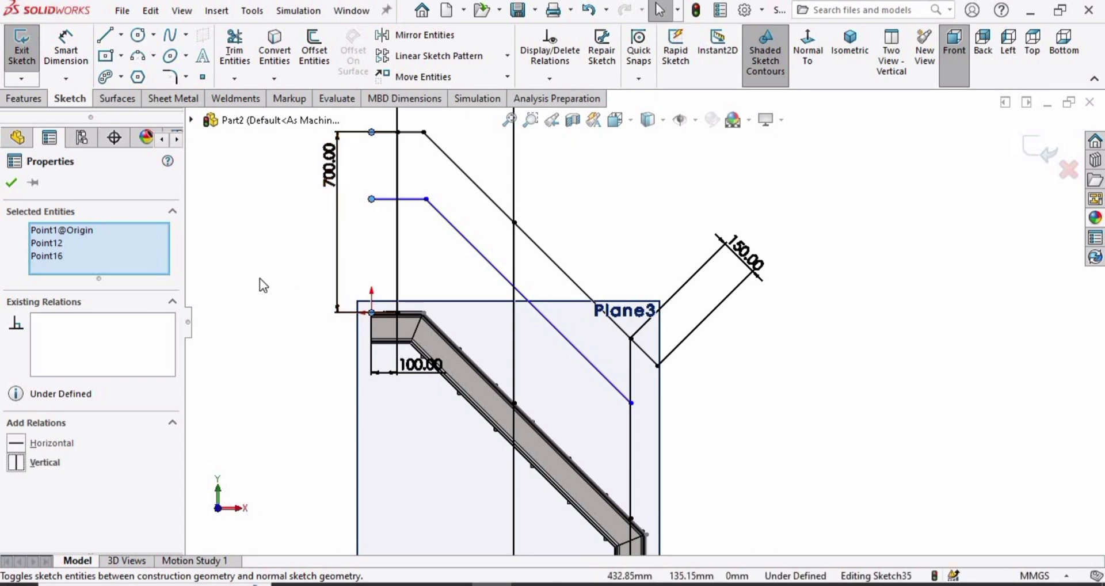
Dimension the vertical spacing between the horizontal handrail and mid-rail lines as 350 mm.
{"action": "left_click", "coordinate": [81, 34]}
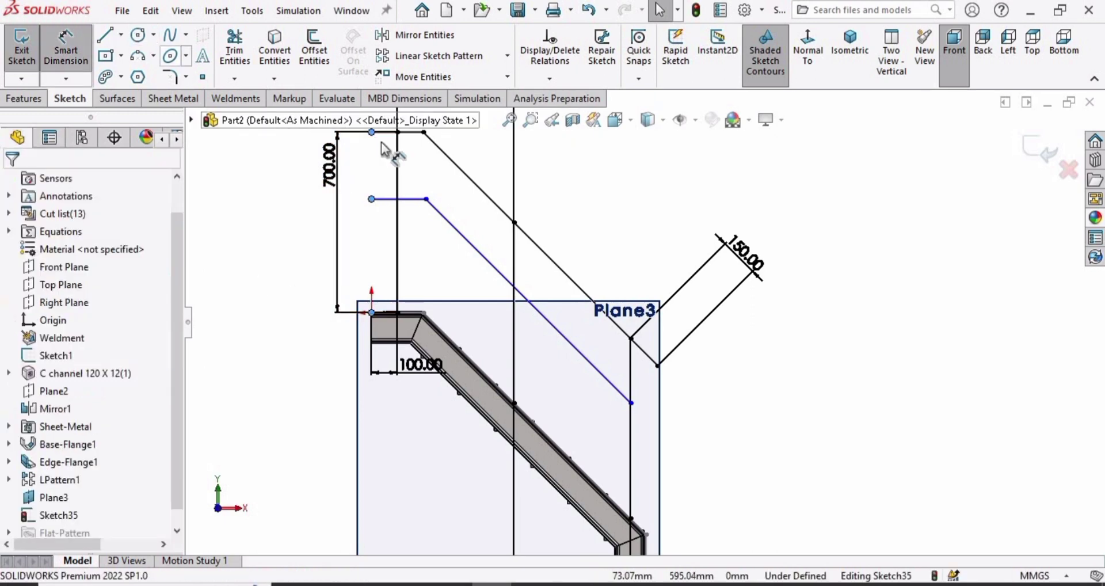
{"action": "left_click", "coordinate": [382, 138]}
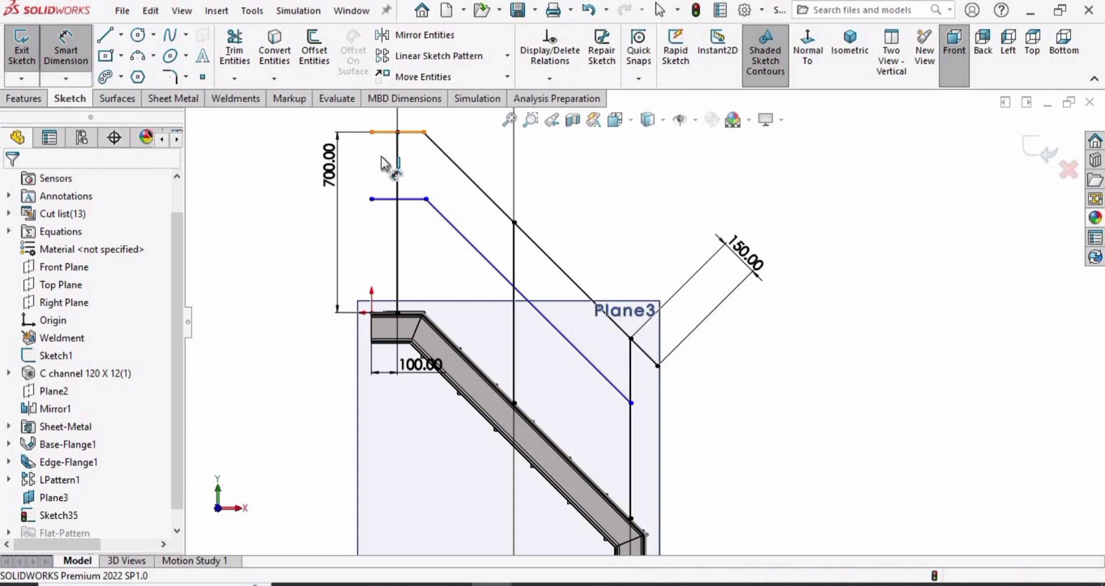
{"action": "left_click", "coordinate": [389, 199]}
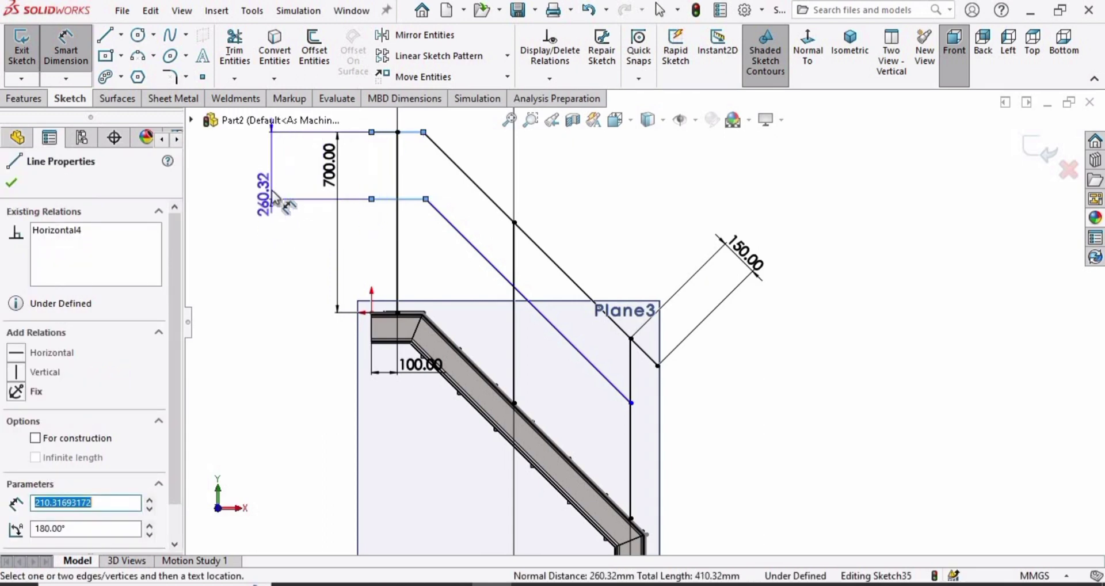
{"action": "left_click", "coordinate": [272, 191]}
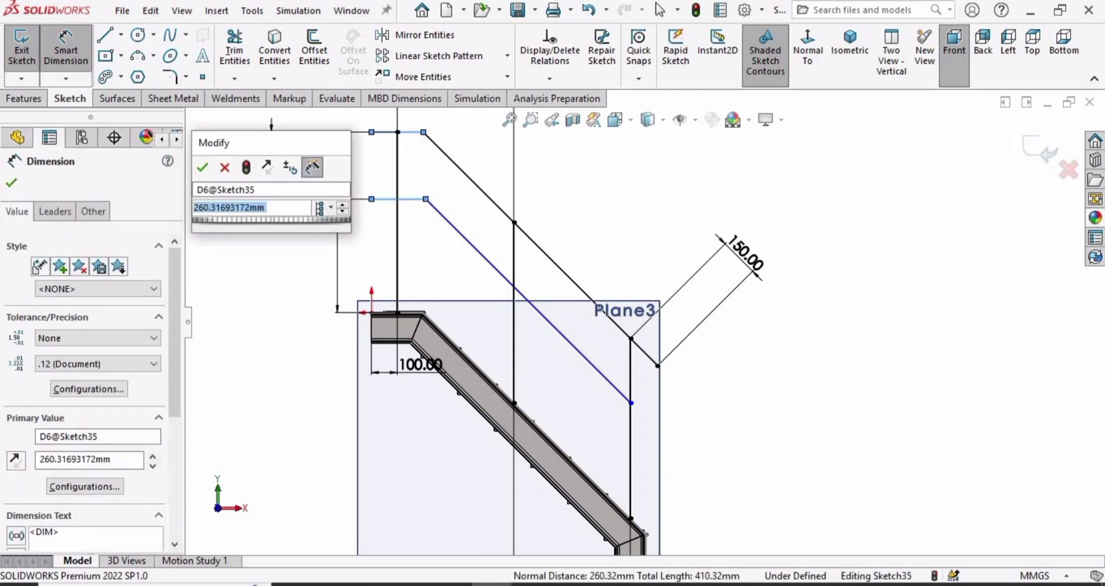
{"action": "type", "text": "35-"}
{"action": "key", "text": "BackSpace"}
{"action": "type", "text": "0"}
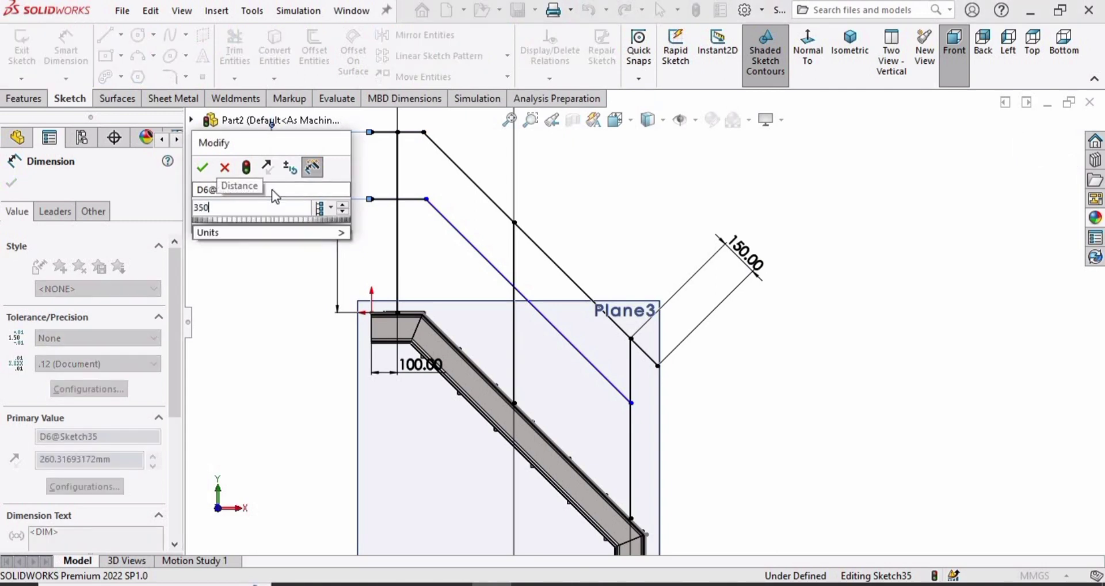
{"action": "key", "text": "Return"}
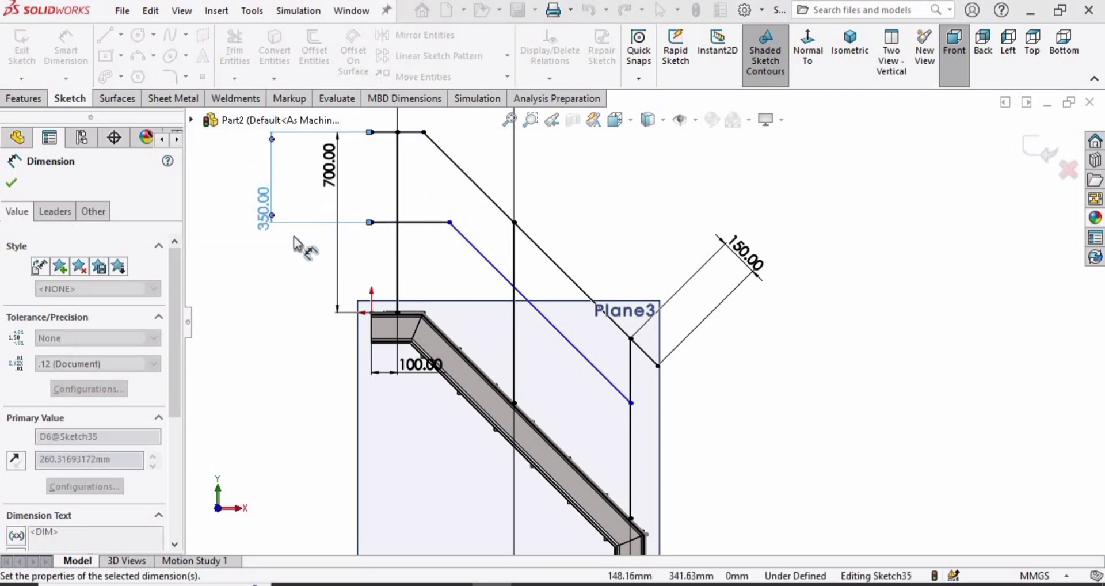
{"action": "left_click", "coordinate": [13, 185]}
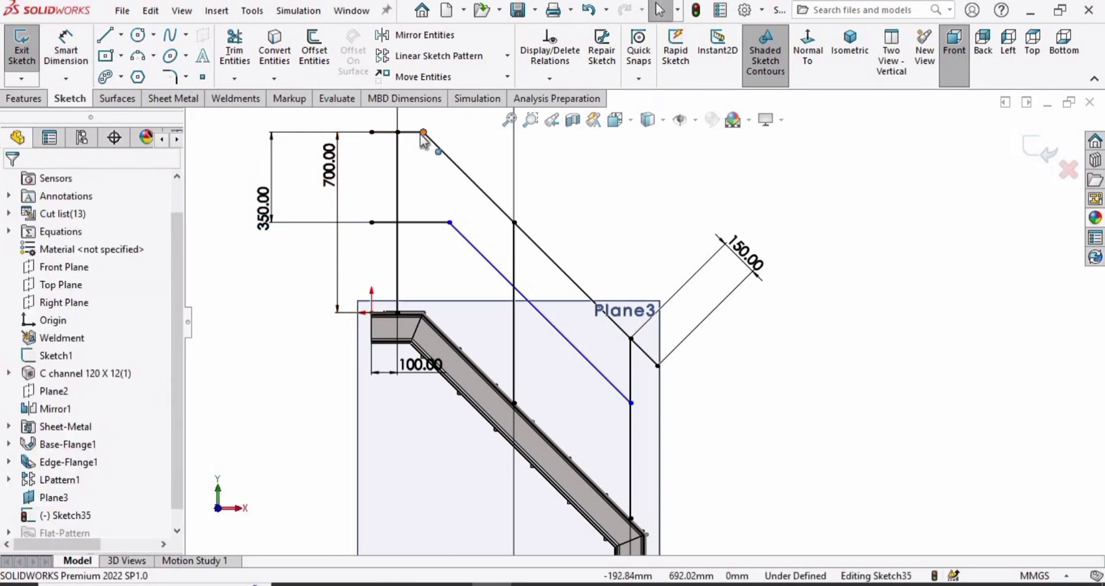
Align the bend points of the handrail and mid-rail with a Vertical relation and finish the sketch.
{"action": "left_click", "coordinate": [449, 222]}
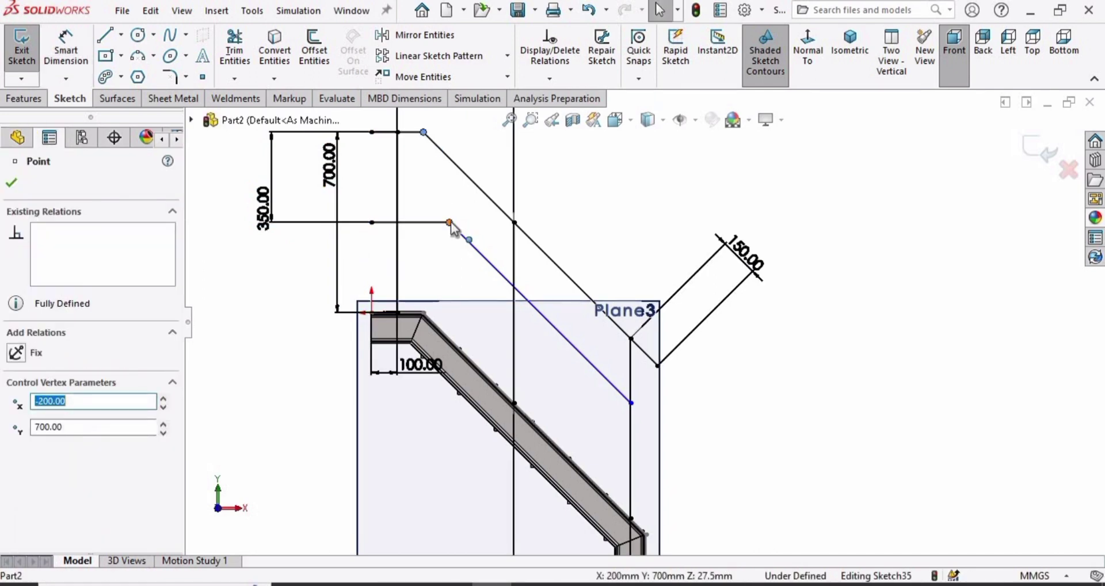
{"action": "left_click", "coordinate": [425, 309], "text": "ctrl"}
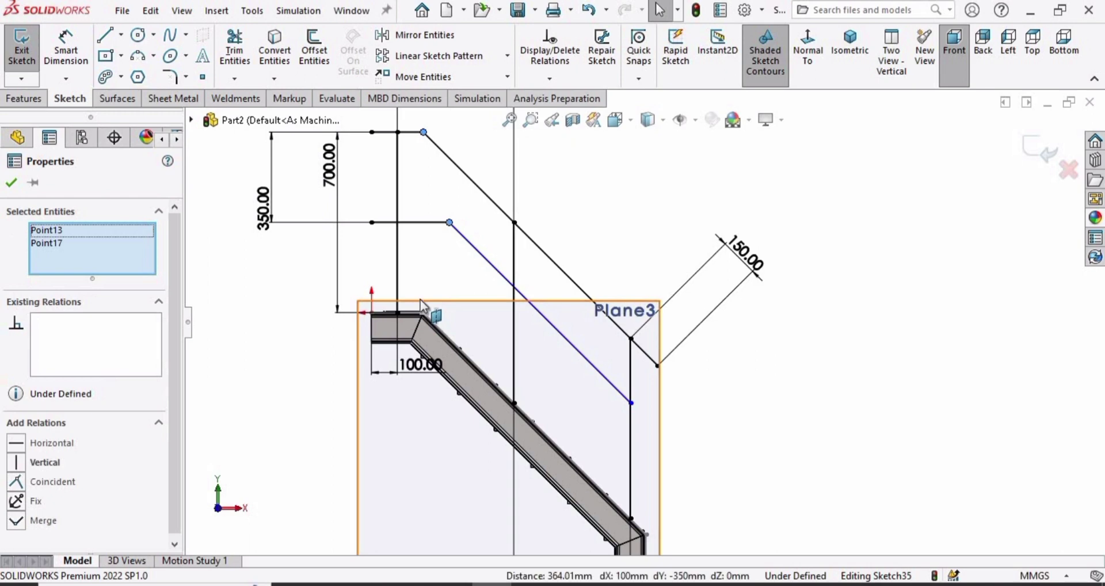
{"action": "left_click", "coordinate": [45, 462]}
{"action": "left_click", "coordinate": [304, 359]}
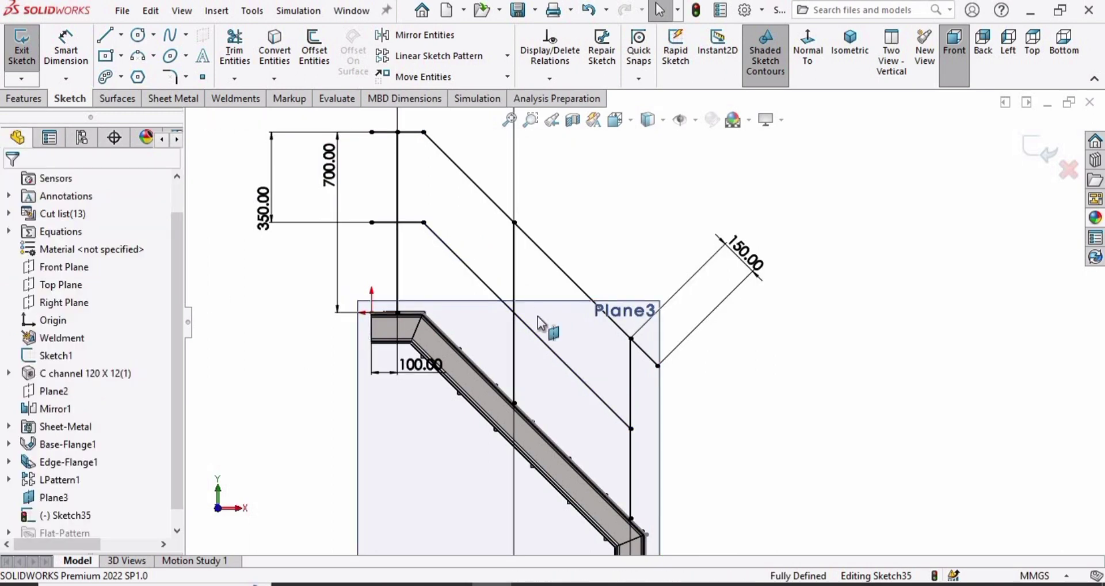
{"action": "left_click", "coordinate": [1039, 149]}
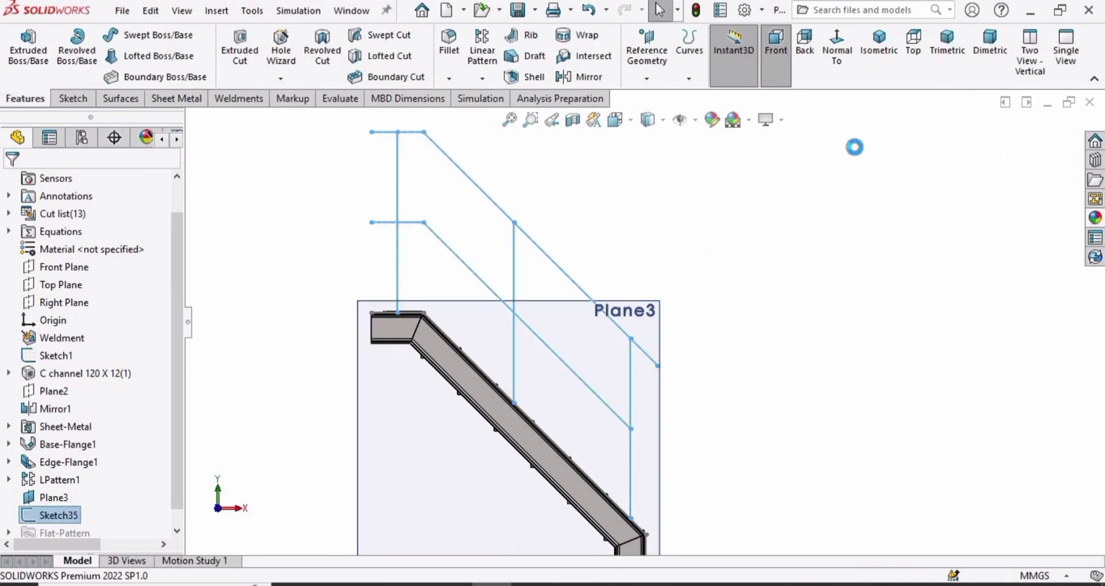
Start a weldment Structural Member with the iso standard, pipe type and 33.7 x 4.0 size.
{"action": "left_click", "coordinate": [244, 100]}
{"action": "left_click", "coordinate": [130, 53]}
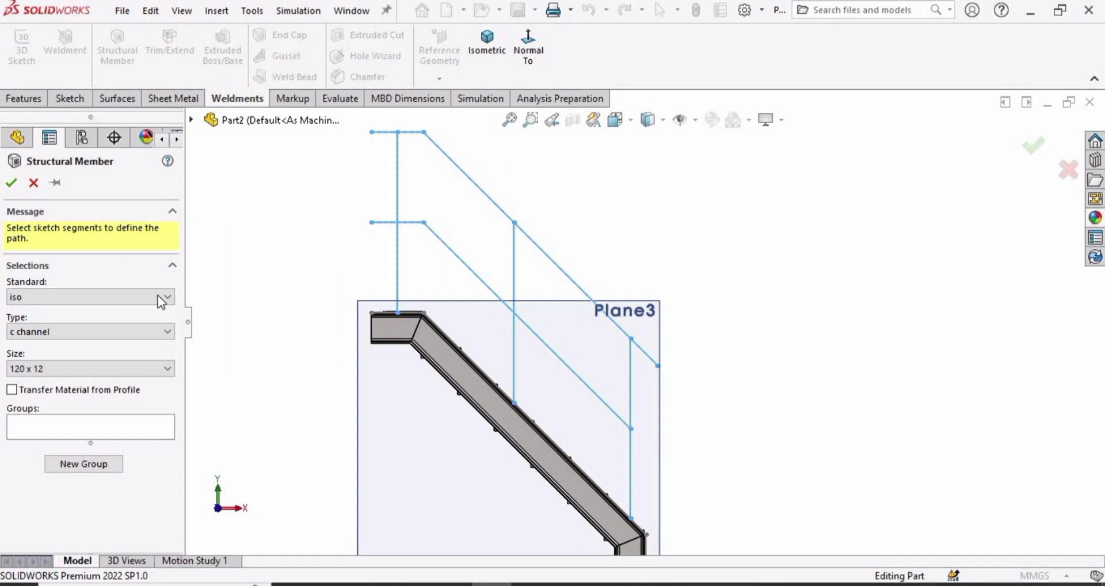
{"action": "left_click", "coordinate": [168, 301]}
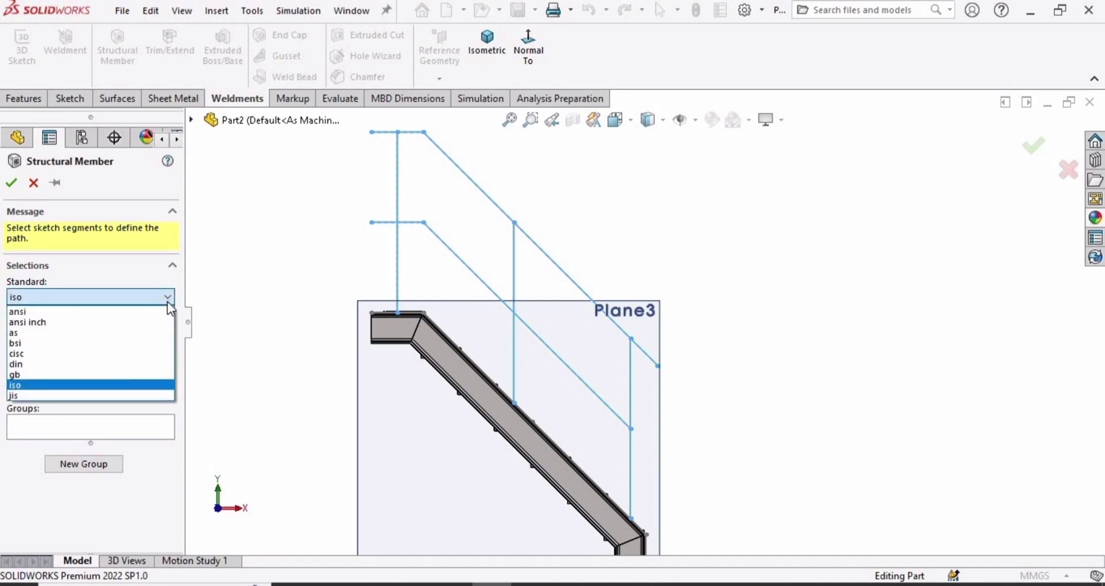
{"action": "left_click", "coordinate": [168, 303]}
{"action": "left_click", "coordinate": [156, 334]}
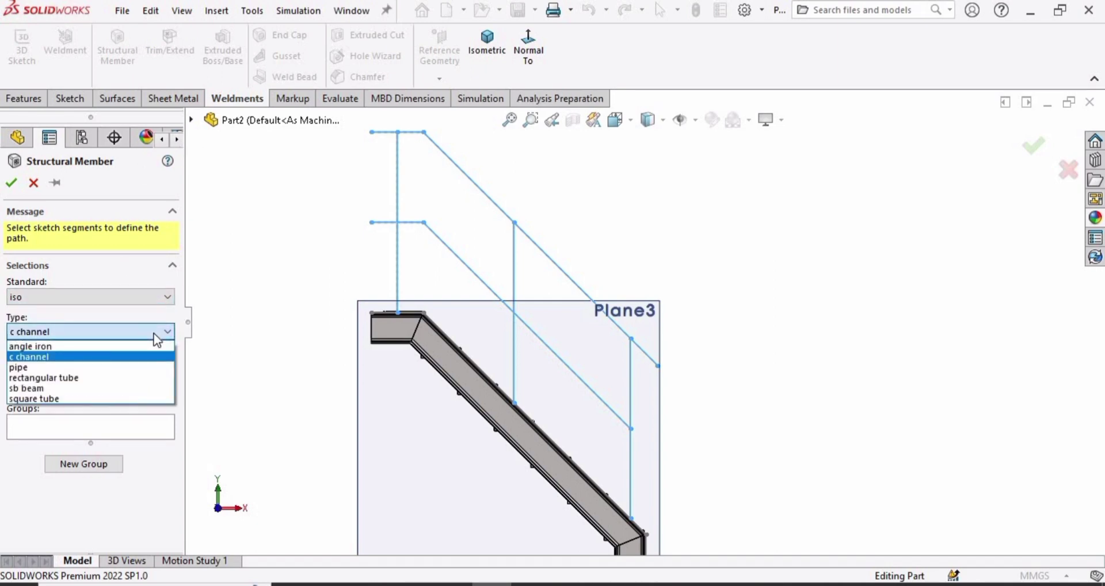
{"action": "left_click", "coordinate": [32, 368]}
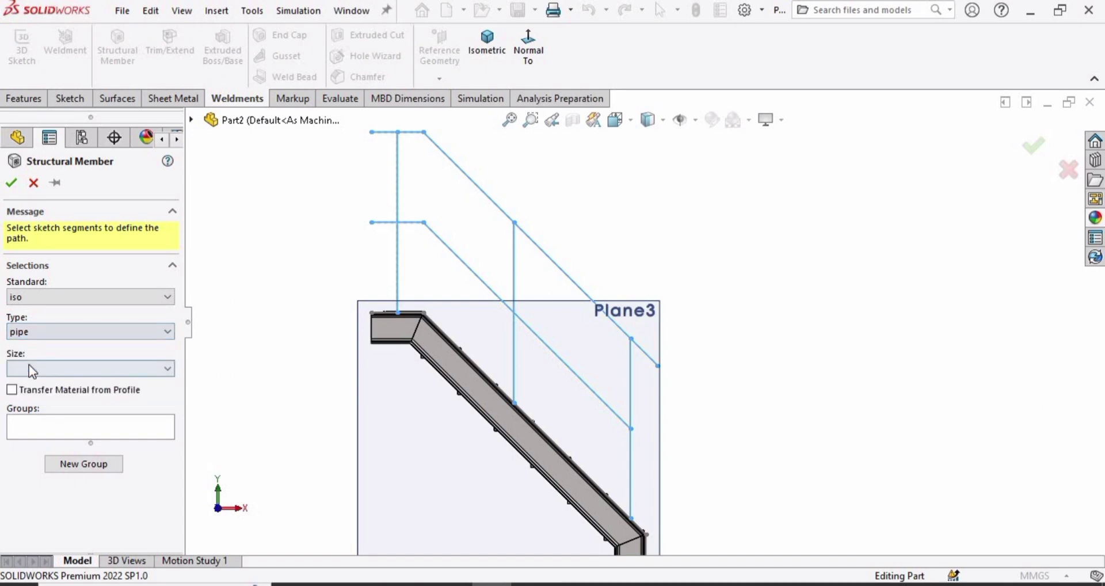
{"action": "left_click", "coordinate": [167, 369]}
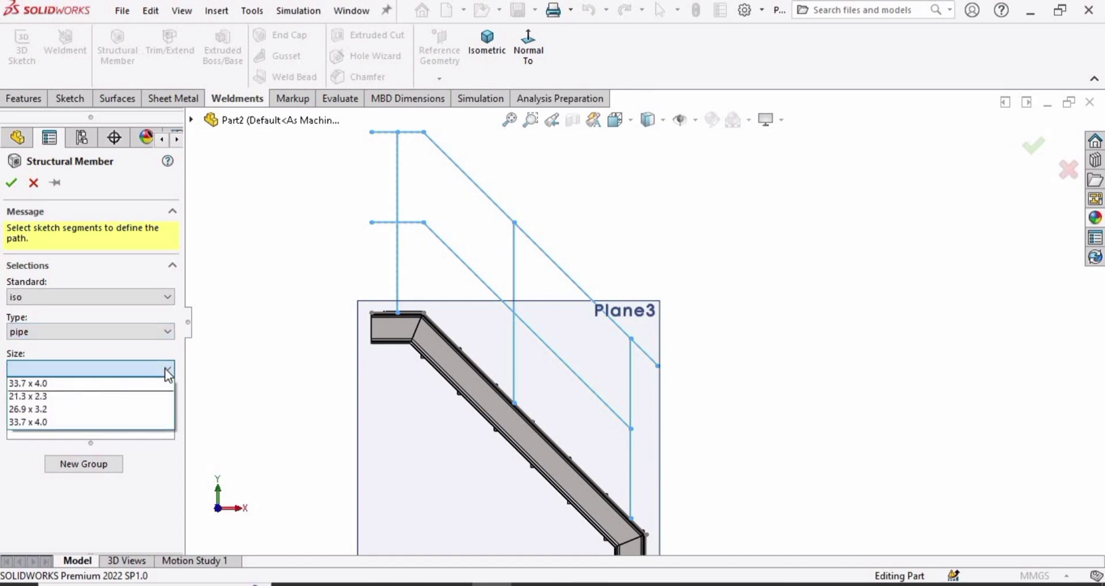
{"action": "left_click", "coordinate": [55, 423]}
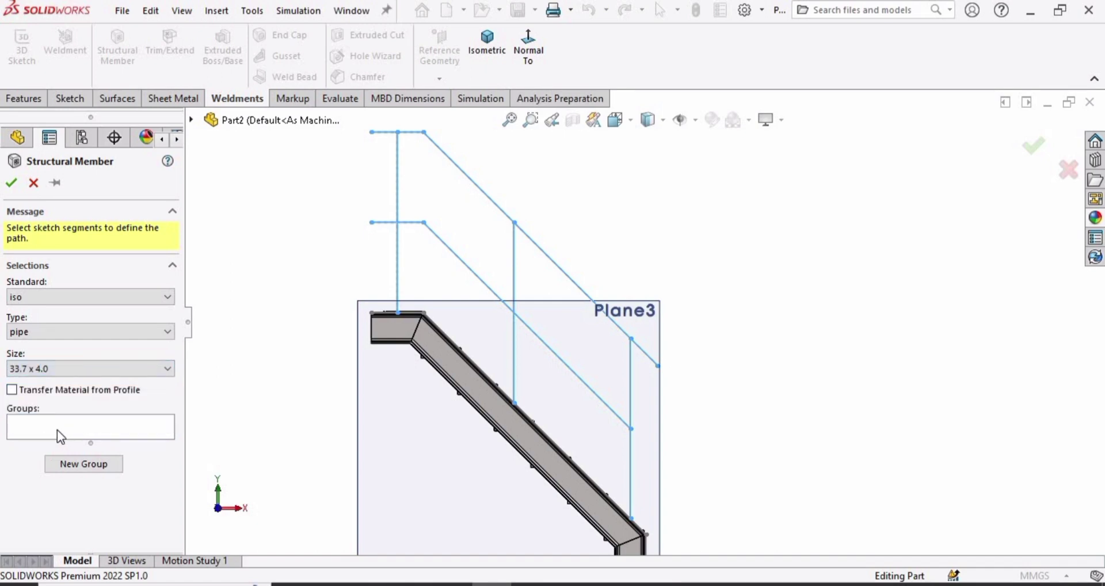
Assign the horizontal and sloping handrail lines to the first group and the two mid-rail lines to a second group.
{"action": "left_click", "coordinate": [59, 436]}
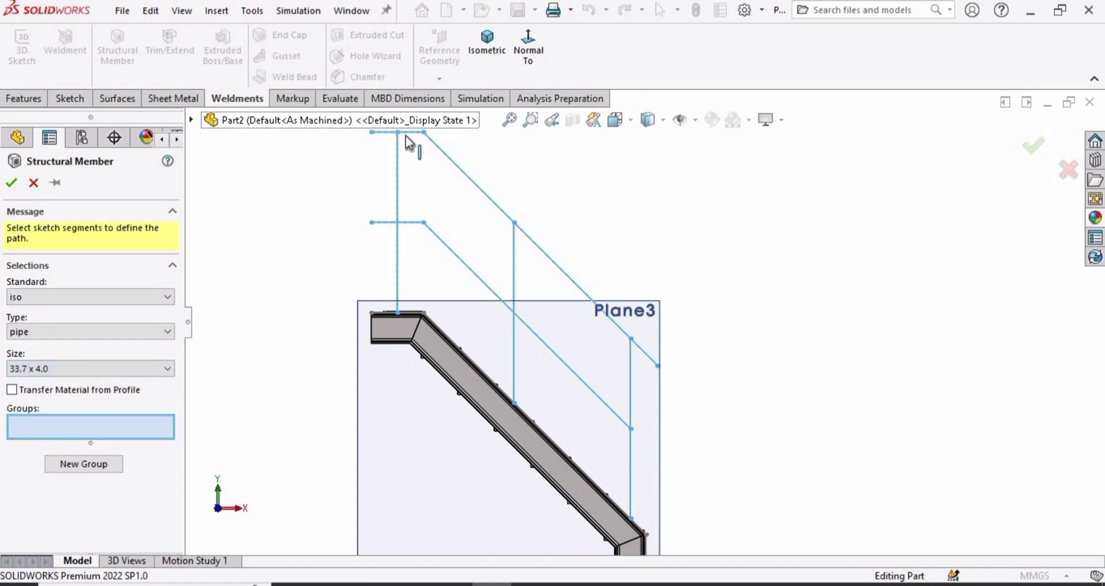
{"action": "left_click", "coordinate": [465, 176]}
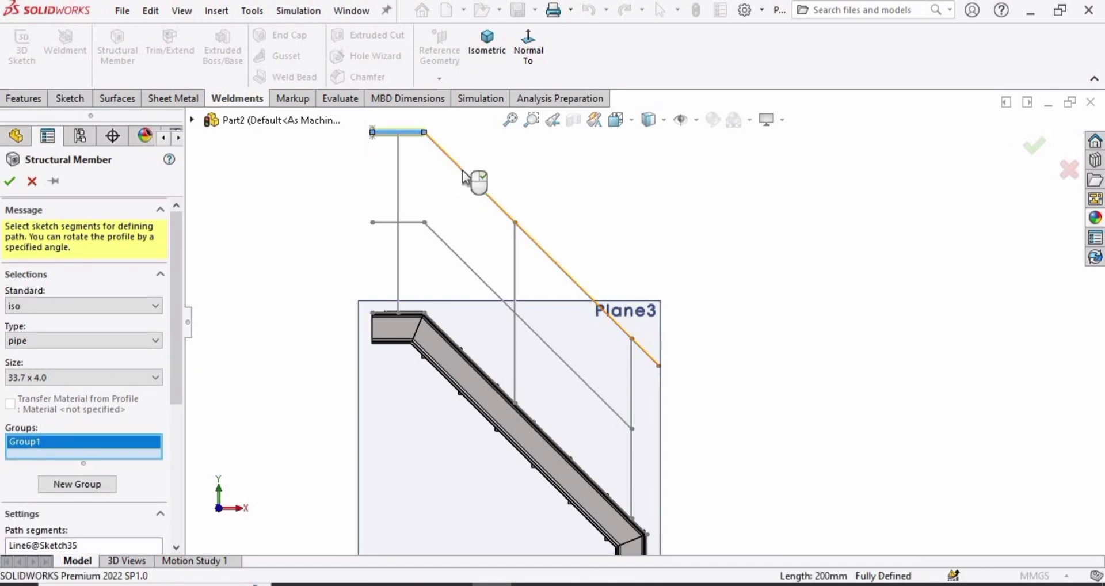
{"action": "left_click", "coordinate": [466, 176]}
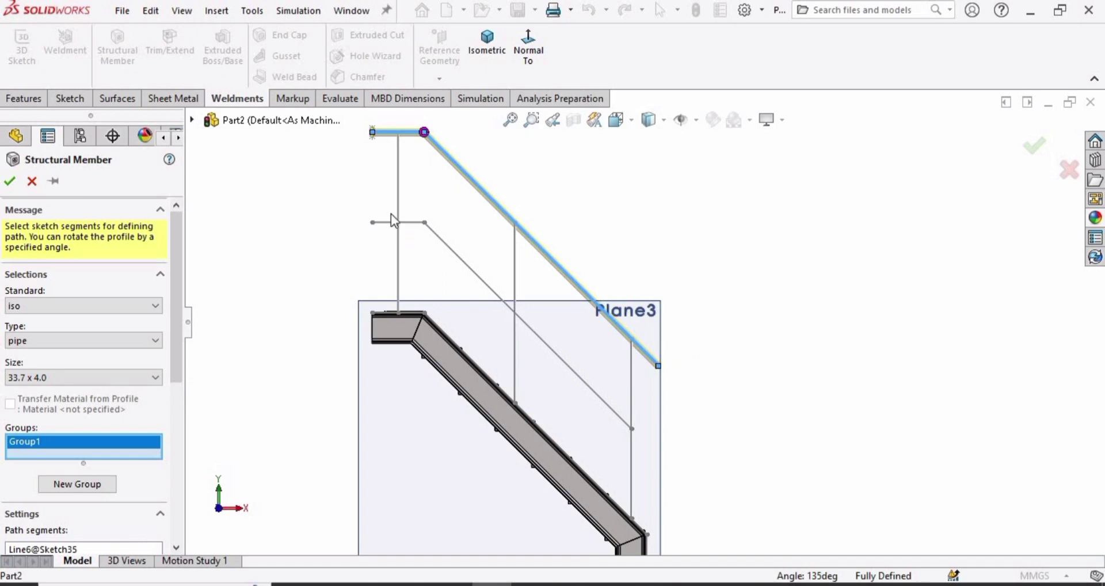
{"action": "left_click", "coordinate": [78, 484]}
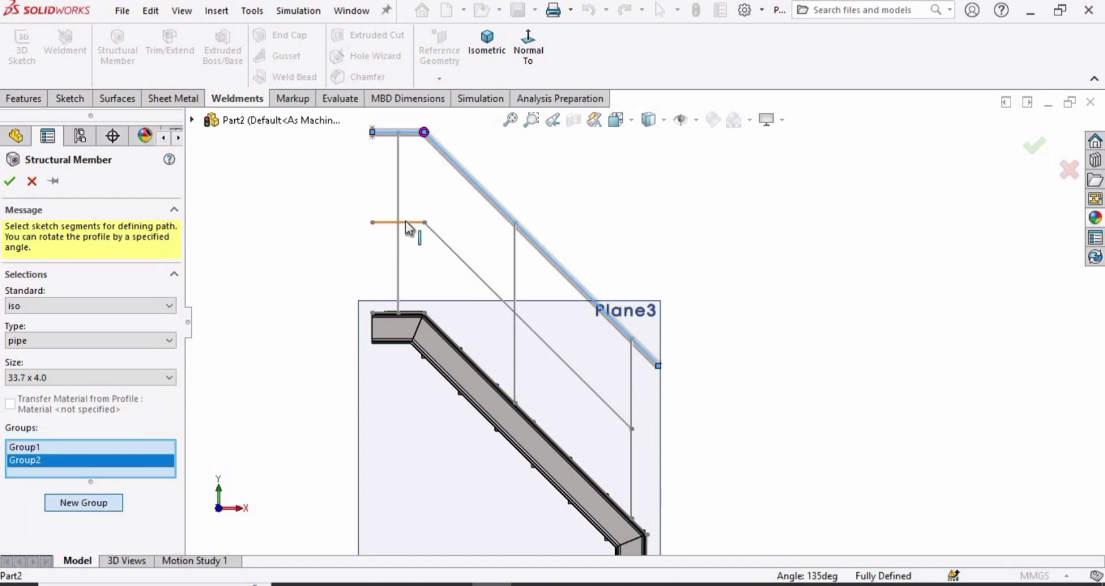
{"action": "left_click", "coordinate": [452, 252]}
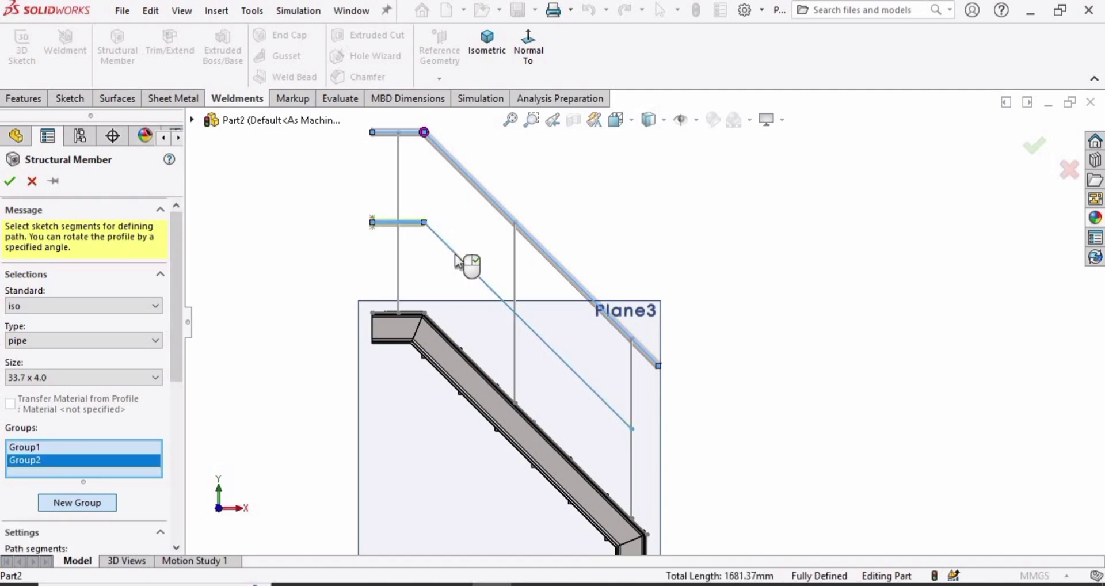
Add the three vertical post lines as a third group and create the pipe members.
{"action": "left_click", "coordinate": [94, 504]}
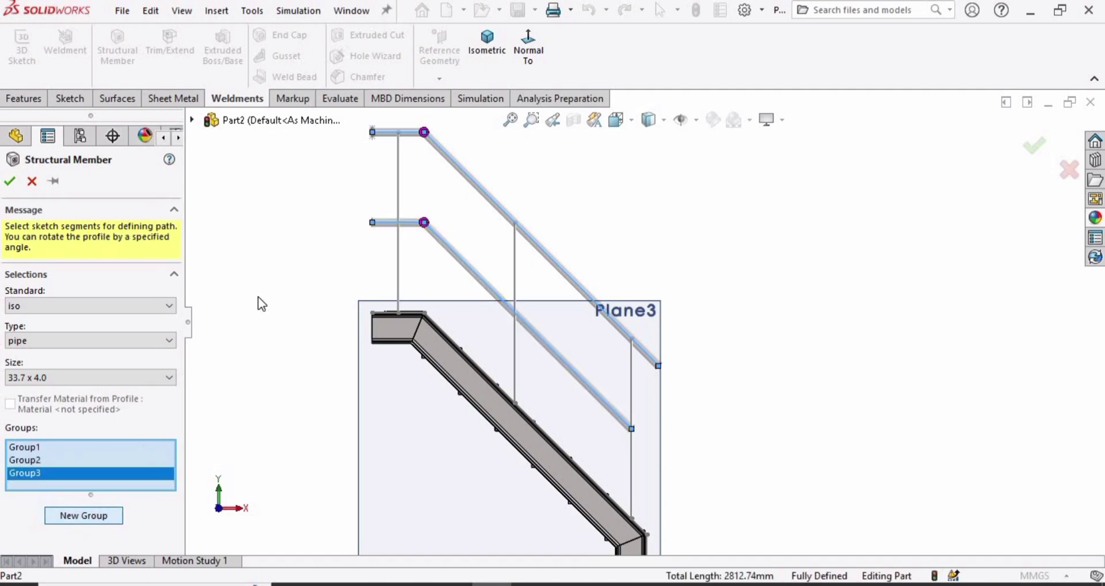
{"action": "left_click", "coordinate": [397, 178]}
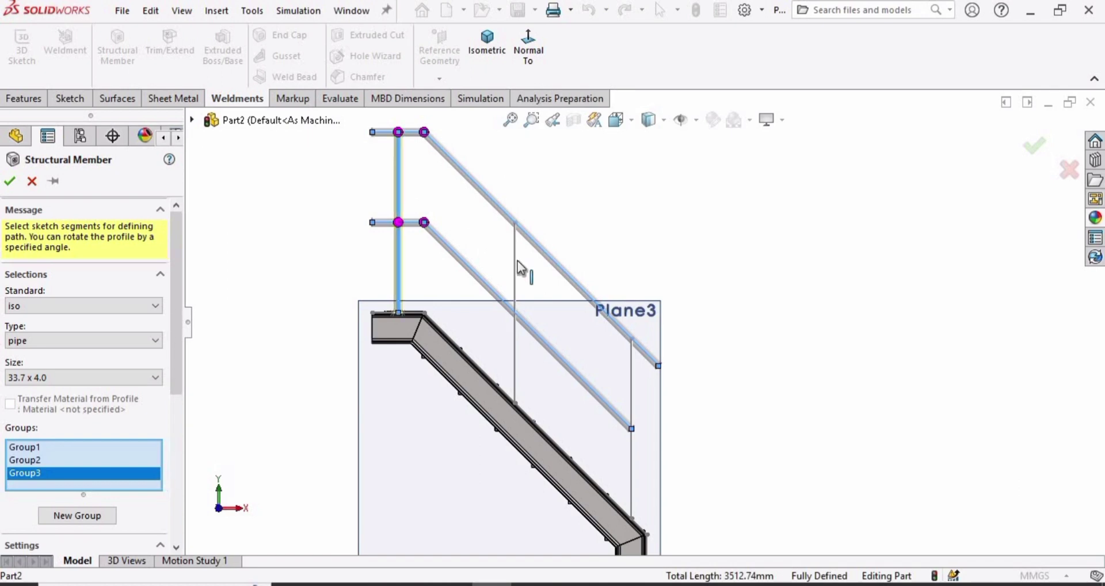
{"action": "left_click", "coordinate": [632, 387]}
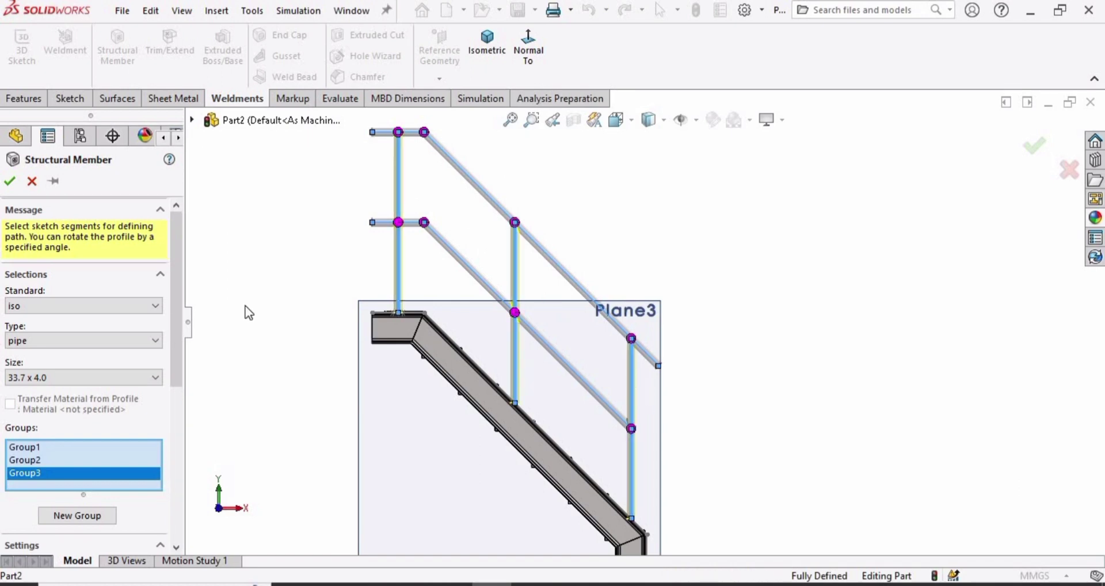
{"action": "left_click", "coordinate": [9, 181]}
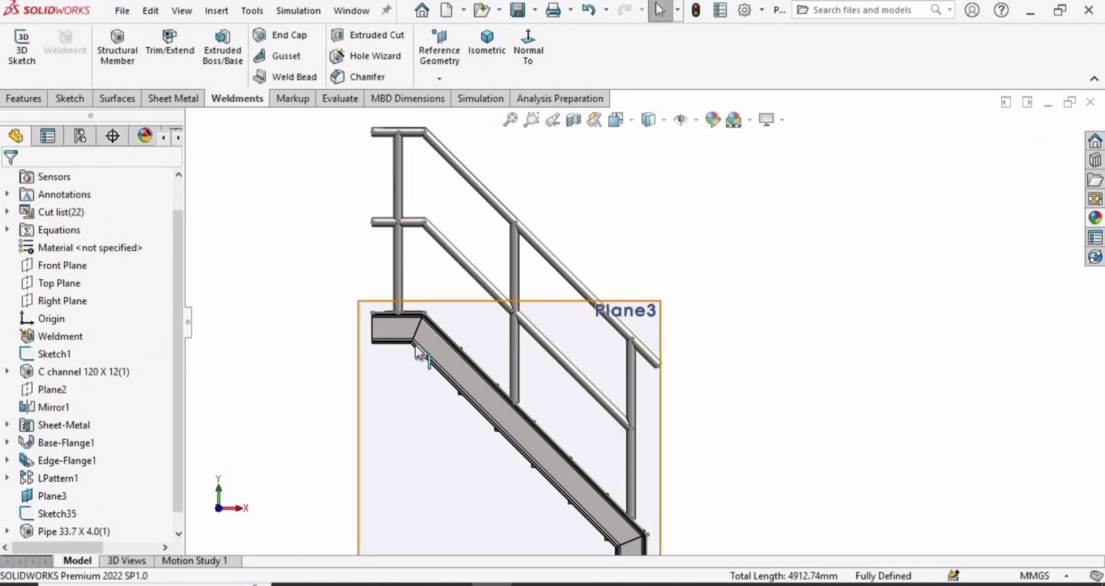
Hide Plane3 and the stringer path sketch, Sketch1.
{"action": "right_click", "coordinate": [491, 362]}
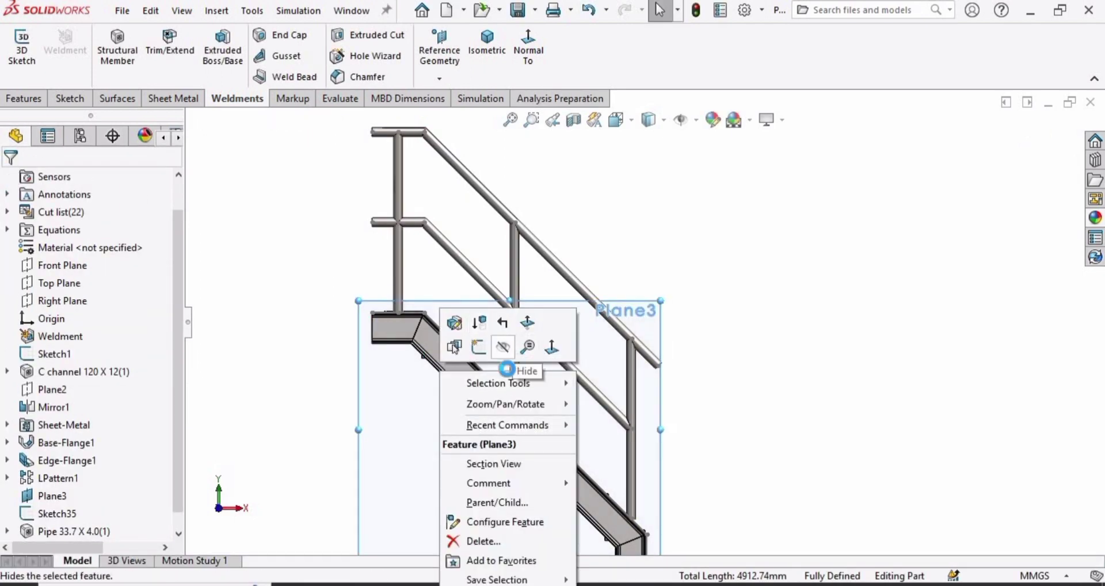
{"action": "left_click", "coordinate": [518, 352]}
{"action": "scroll", "coordinate": [525, 393], "scroll_direction": "down", "scroll_amount": 5}
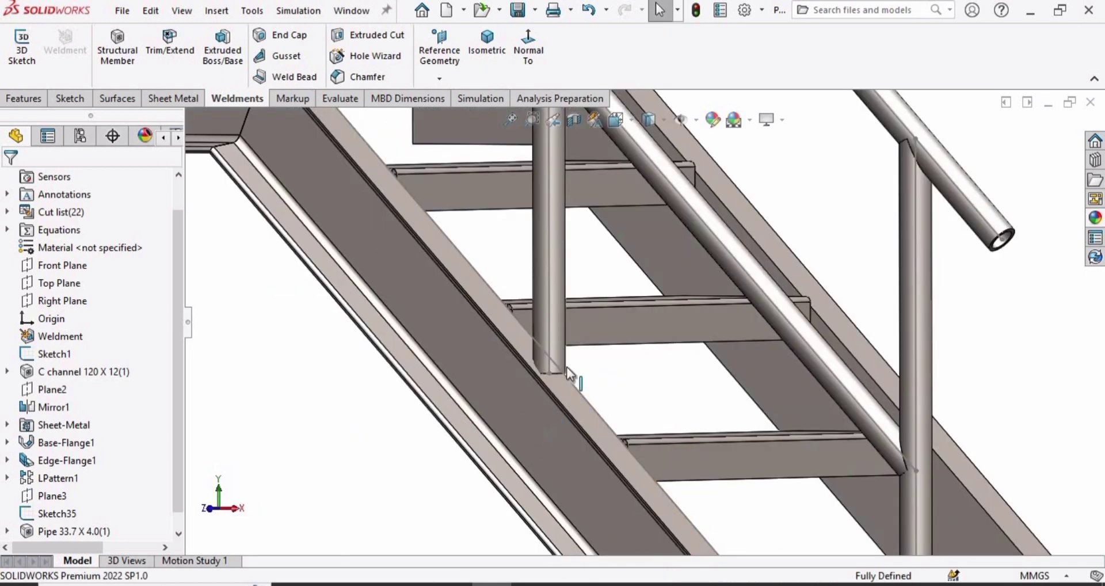
{"action": "scroll", "coordinate": [787, 484], "scroll_direction": "up", "scroll_amount": 10}
{"action": "scroll", "coordinate": [691, 412], "scroll_direction": "down", "scroll_amount": 8}
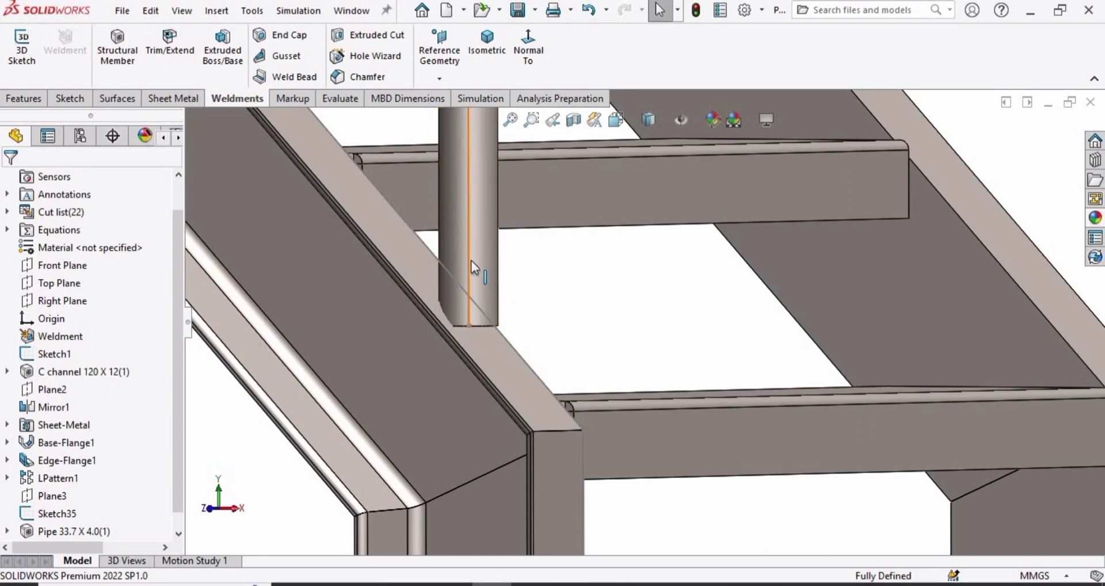
{"action": "left_click", "coordinate": [475, 248]}
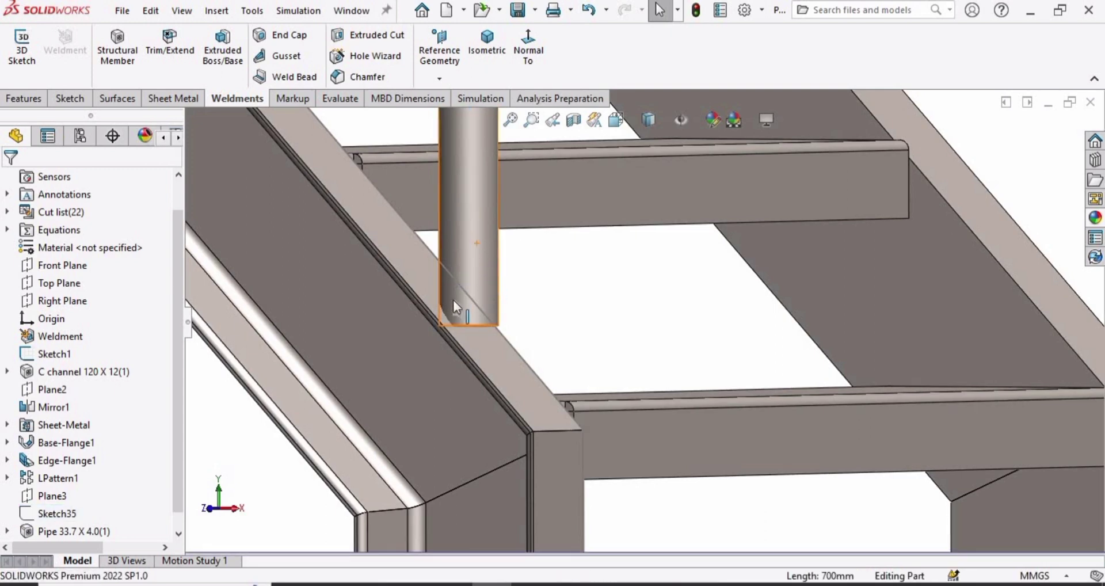
{"action": "scroll", "coordinate": [456, 307], "scroll_direction": "up", "scroll_amount": 5}
{"action": "scroll", "coordinate": [513, 177], "scroll_direction": "down", "scroll_amount": 8}
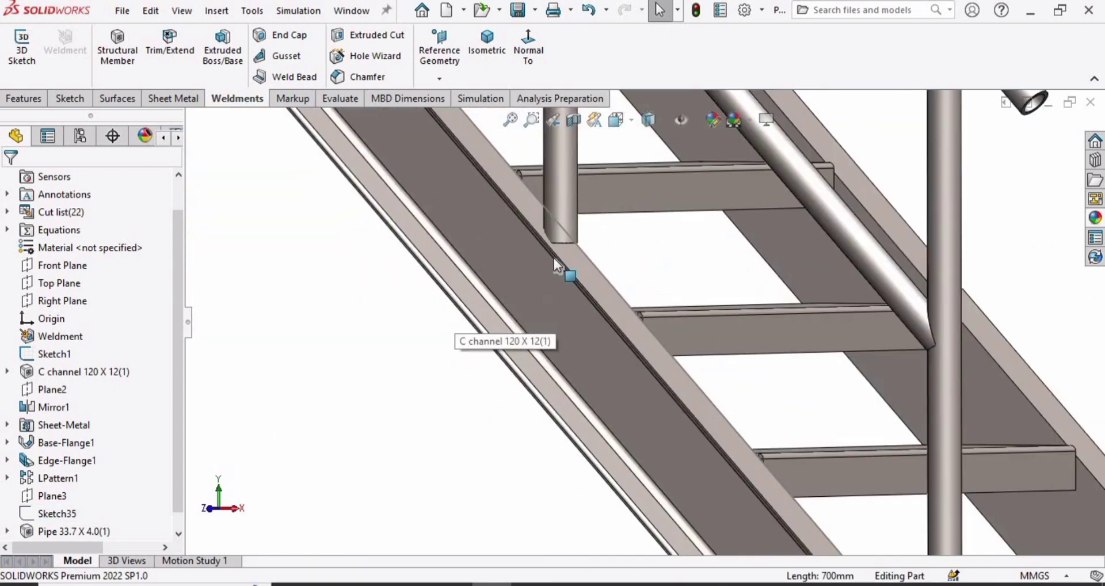
{"action": "left_click", "coordinate": [601, 275]}
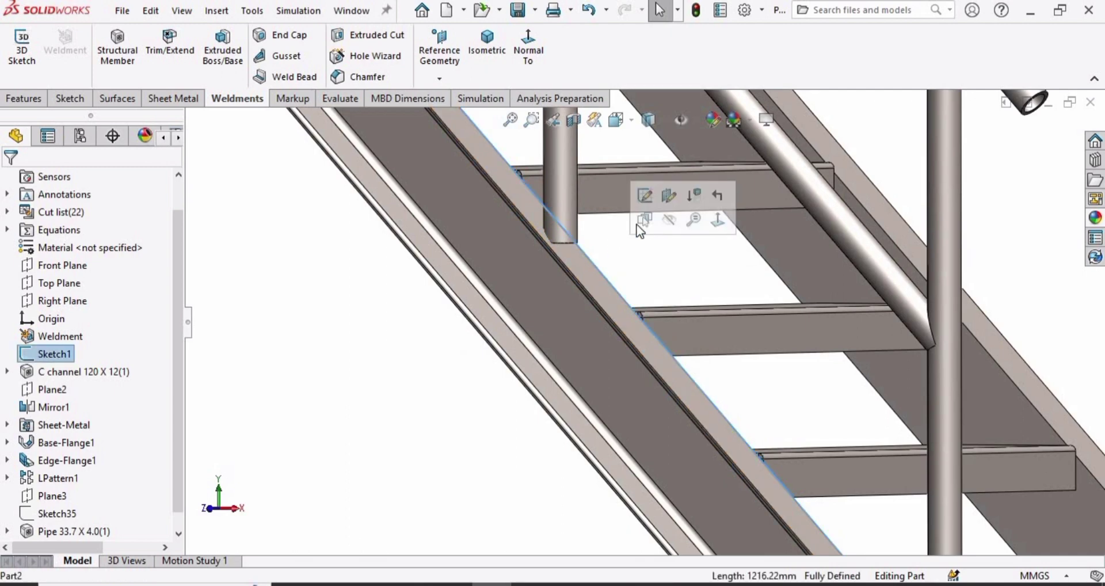
{"action": "left_click", "coordinate": [668, 220]}
Start Trim/Extend with the middle and lower handrail posts as the bodies to be trimmed.
{"action": "scroll", "coordinate": [575, 268], "scroll_direction": "up", "scroll_amount": 3}
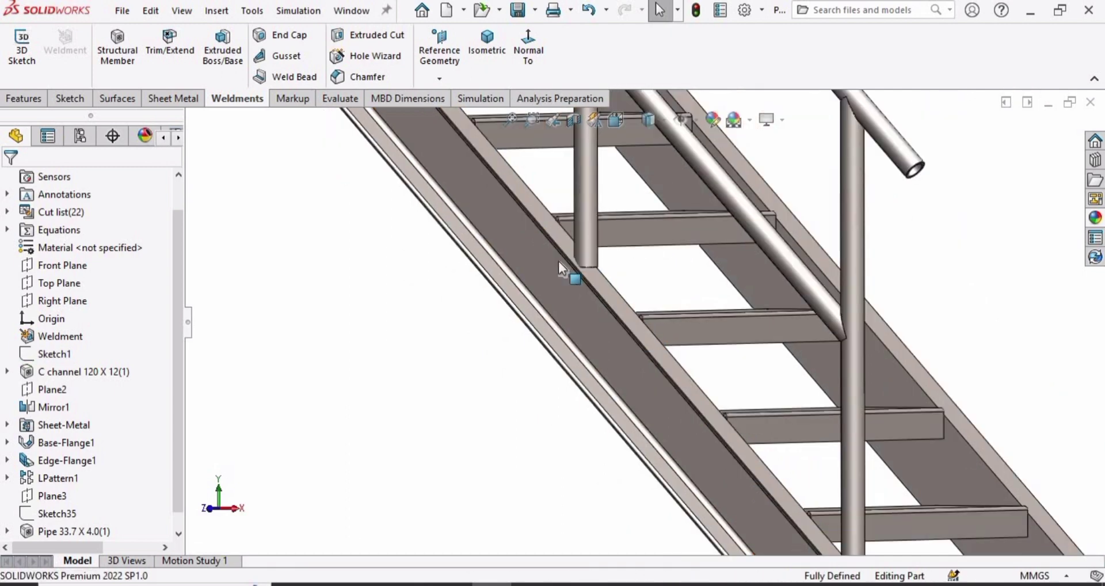
{"action": "scroll", "coordinate": [623, 201], "scroll_direction": "down", "scroll_amount": 4}
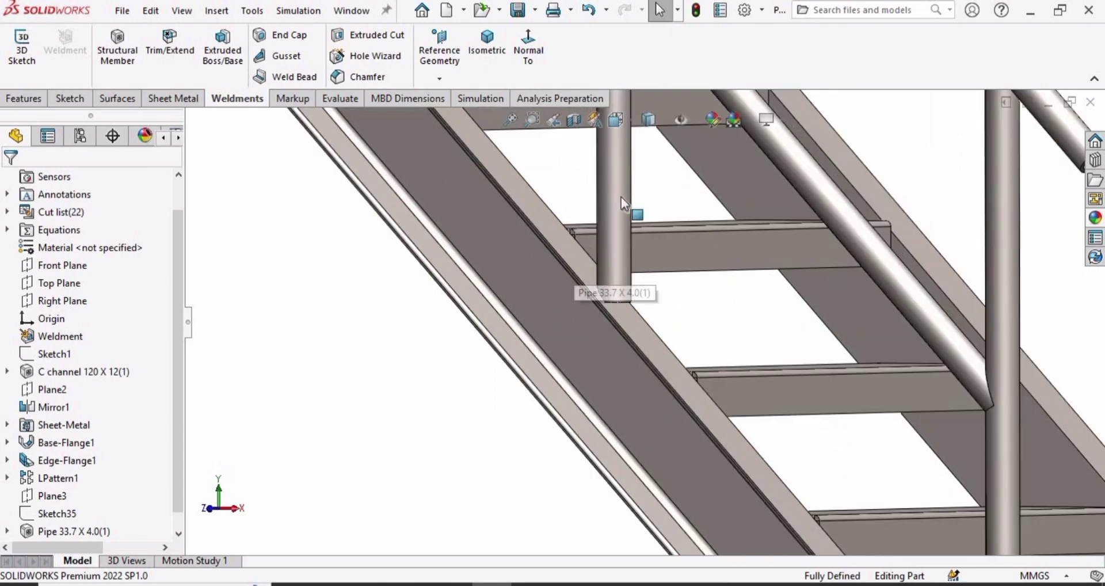
{"action": "left_click", "coordinate": [168, 42]}
{"action": "scroll", "coordinate": [662, 303], "scroll_direction": "down", "scroll_amount": 4}
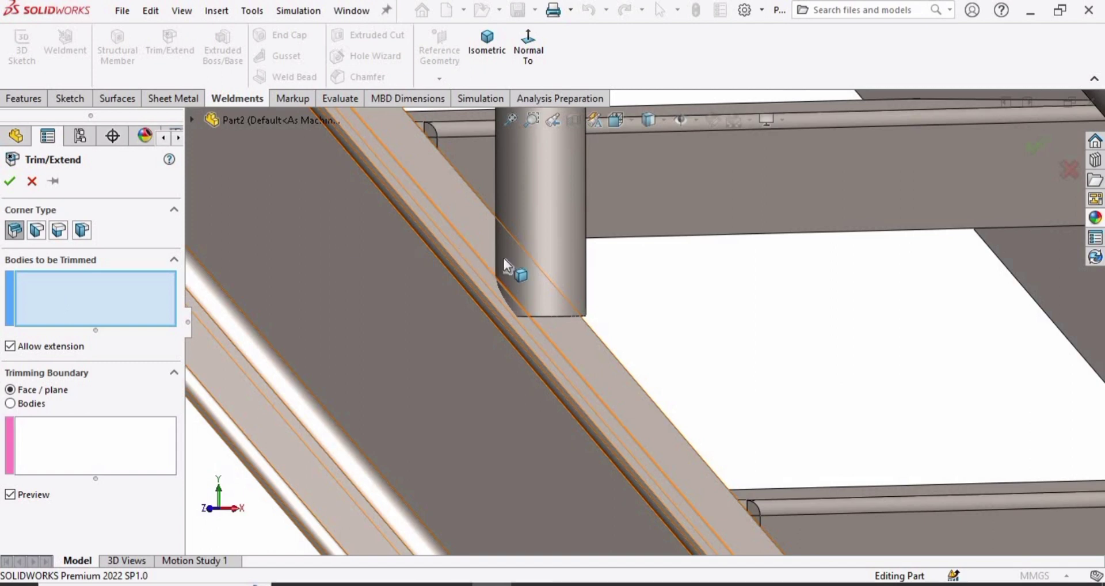
{"action": "left_click", "coordinate": [567, 223]}
{"action": "scroll", "coordinate": [574, 229], "scroll_direction": "up", "scroll_amount": 5}
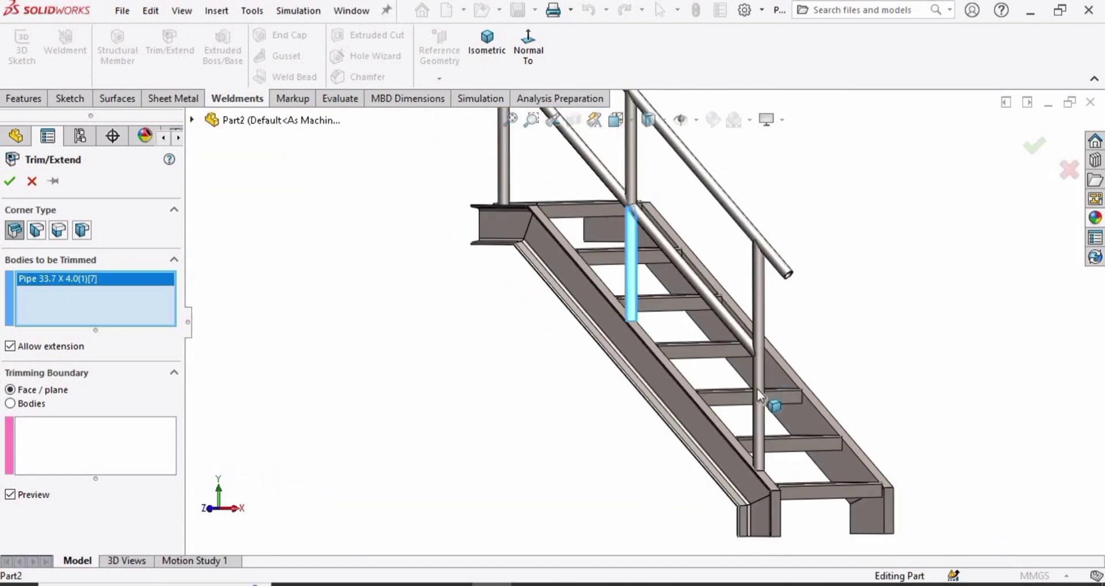
{"action": "scroll", "coordinate": [744, 422], "scroll_direction": "down", "scroll_amount": 3}
{"action": "left_click", "coordinate": [748, 465]}
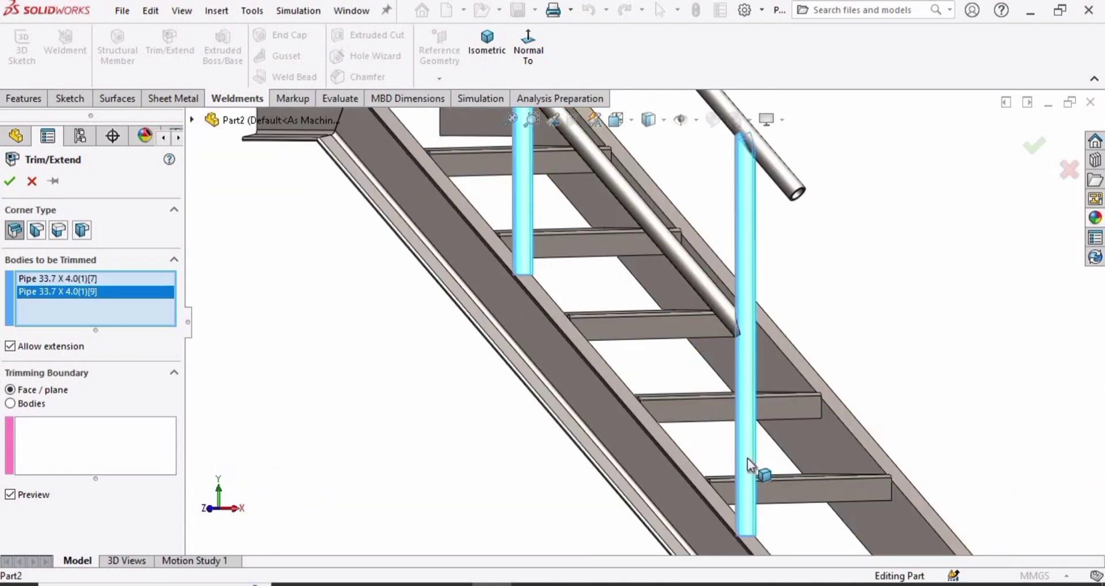
Trim both posts to the sloping top face of the stringer channel as the face/plane trimming boundary.
{"action": "left_click", "coordinate": [72, 456]}
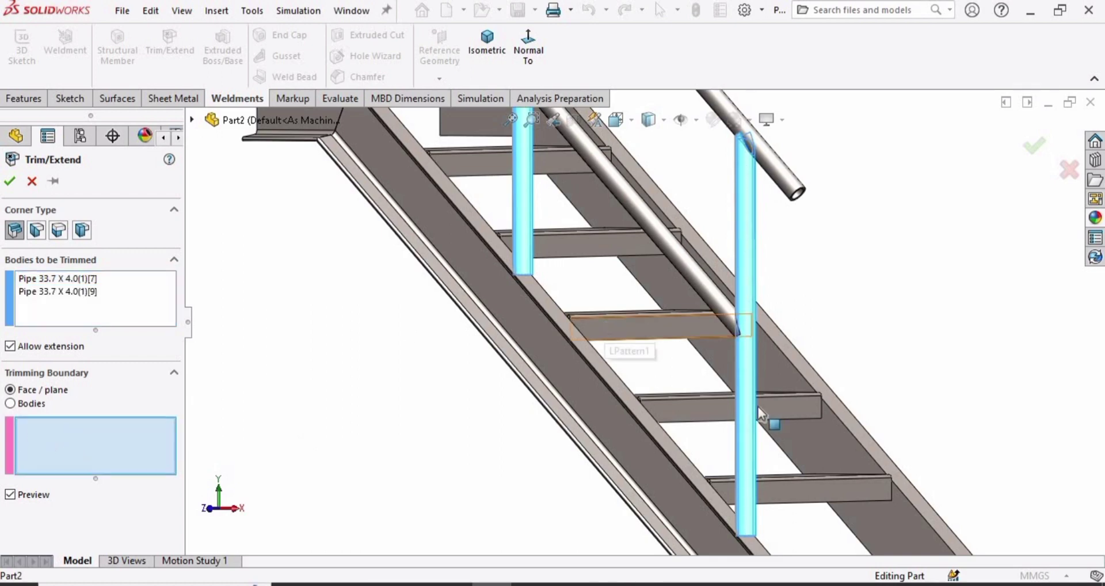
{"action": "scroll", "coordinate": [564, 320], "scroll_direction": "down", "scroll_amount": 6}
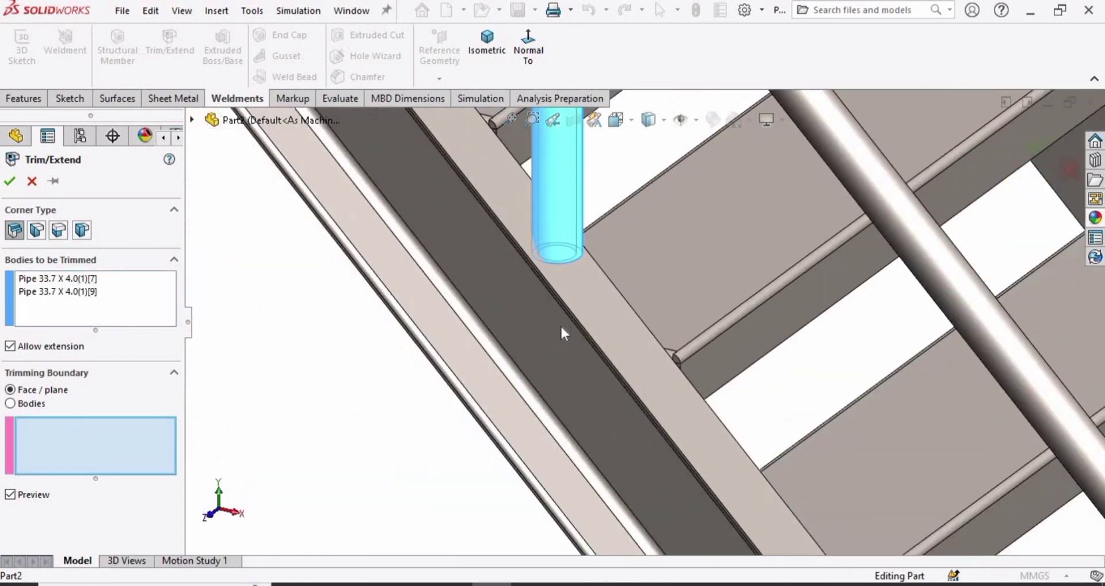
{"action": "left_click", "coordinate": [588, 302]}
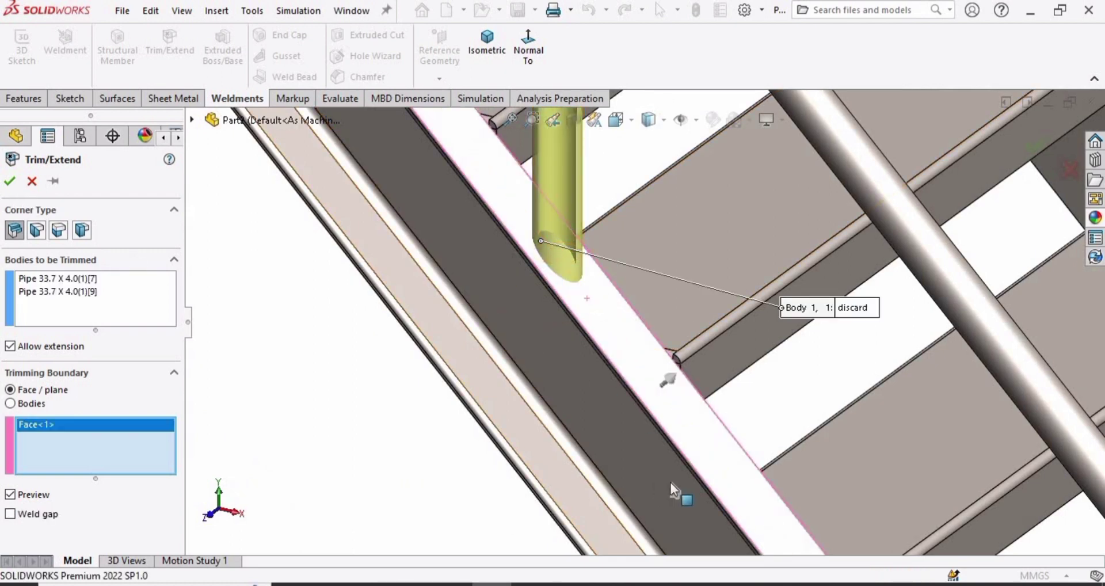
{"action": "scroll", "coordinate": [814, 526], "scroll_direction": "up", "scroll_amount": 5}
{"action": "scroll", "coordinate": [814, 527], "scroll_direction": "down", "scroll_amount": 2}
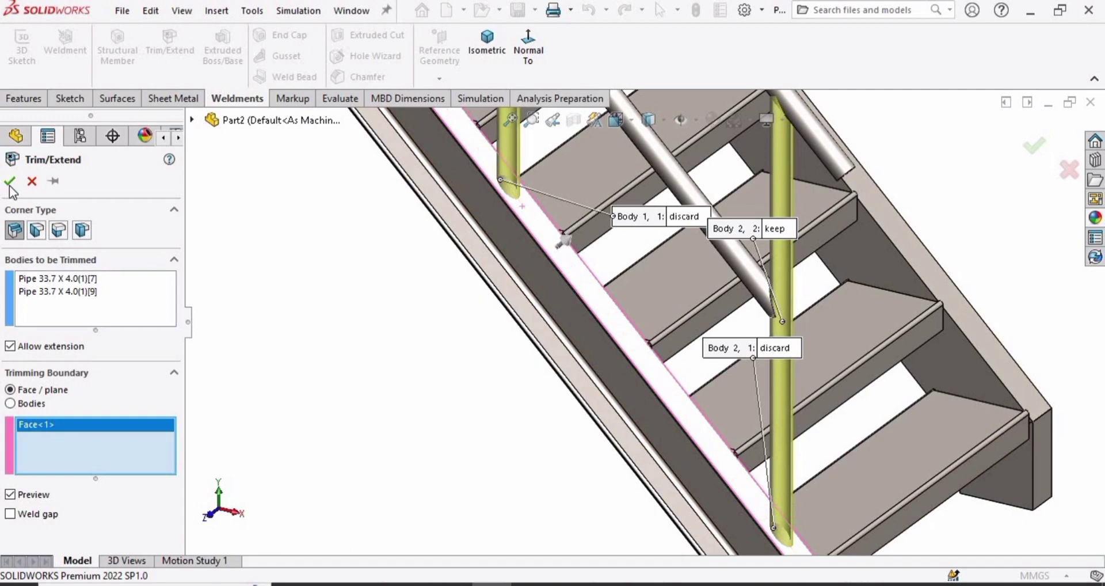
{"action": "key", "text": "Return"}
{"action": "scroll", "coordinate": [600, 275], "scroll_direction": "down", "scroll_amount": 4}
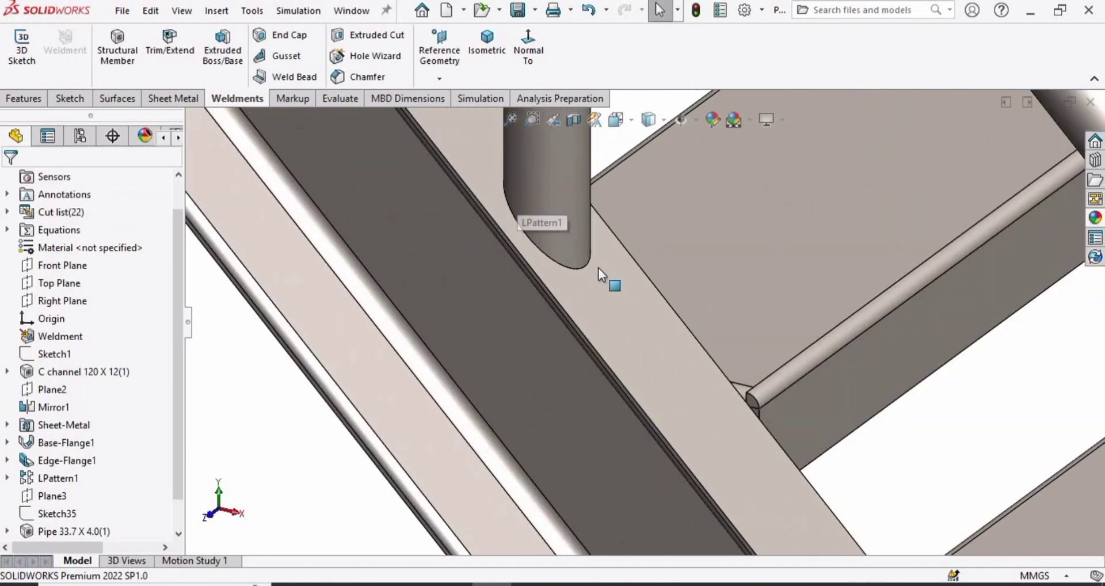
Start a new reference plane with the inner web face of the handrail-side stringer as its first reference.
{"action": "scroll", "coordinate": [883, 505], "scroll_direction": "up", "scroll_amount": 5}
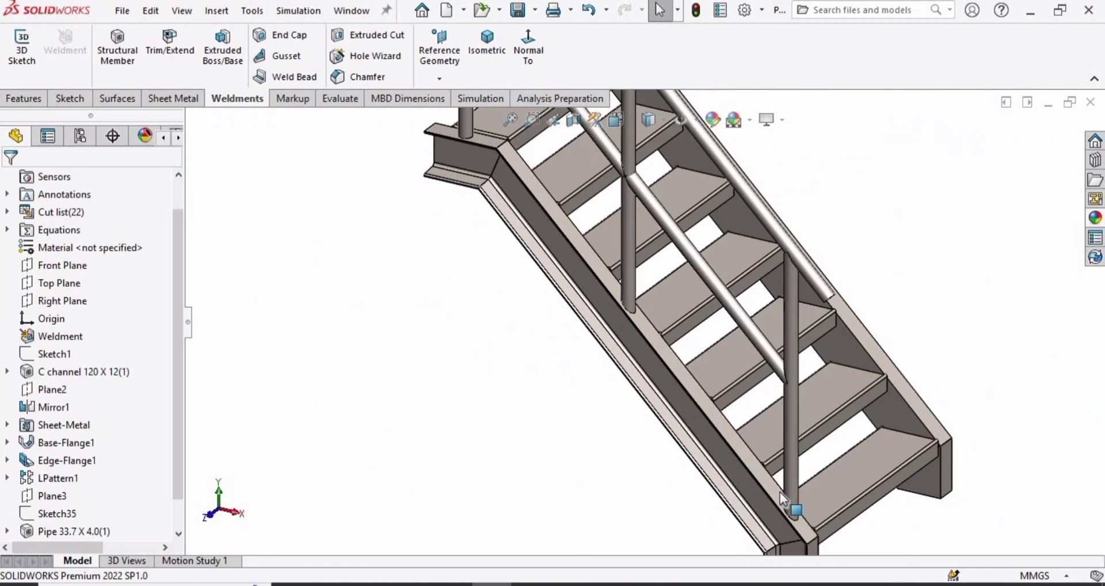
{"action": "scroll", "coordinate": [777, 455], "scroll_direction": "down", "scroll_amount": 3}
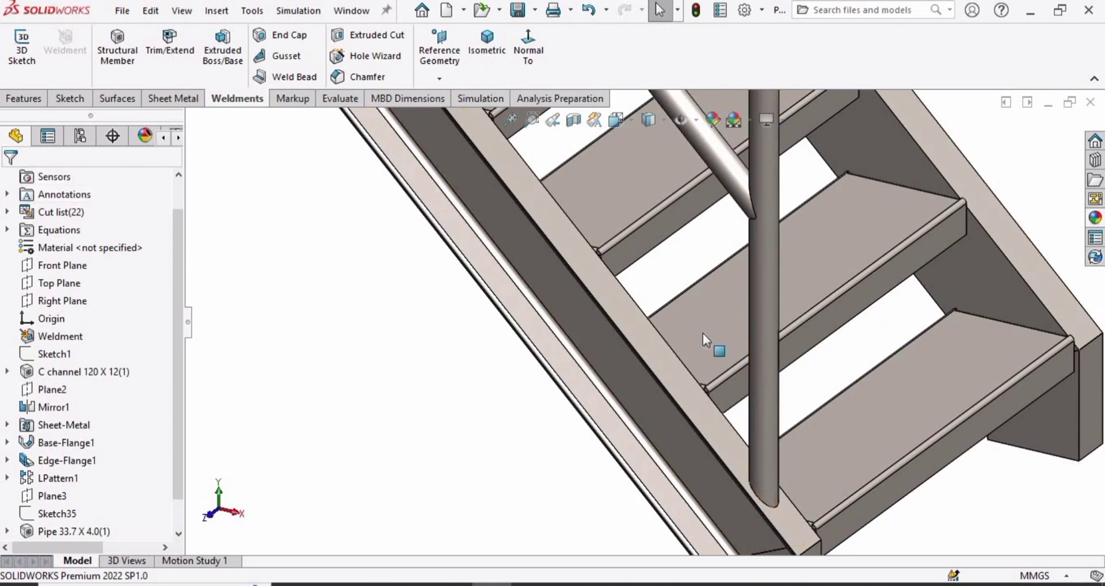
{"action": "scroll", "coordinate": [705, 341], "scroll_direction": "up", "scroll_amount": 5}
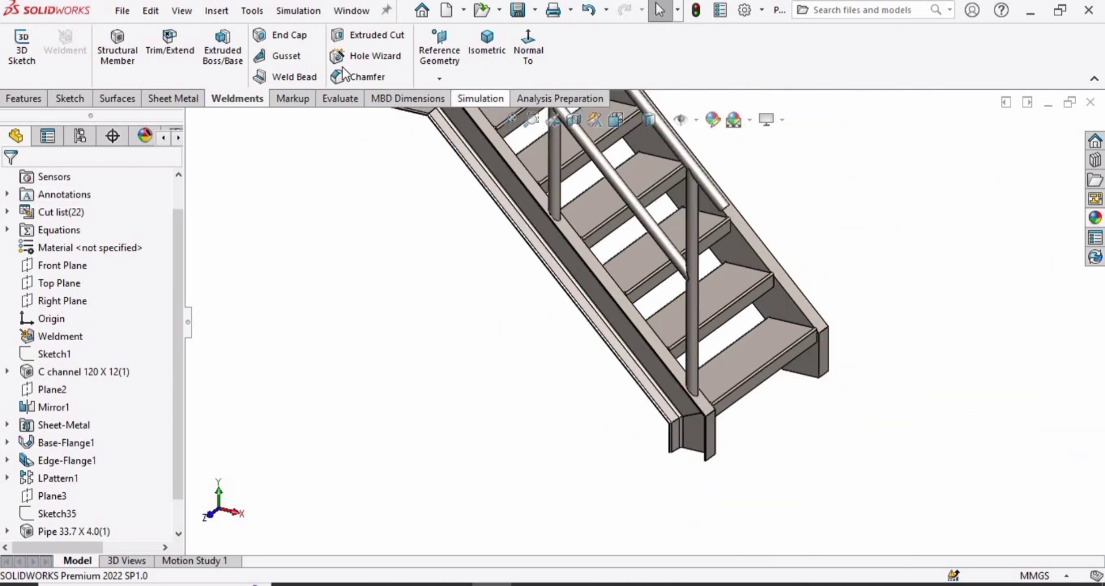
{"action": "left_click", "coordinate": [438, 80]}
{"action": "left_click", "coordinate": [449, 98]}
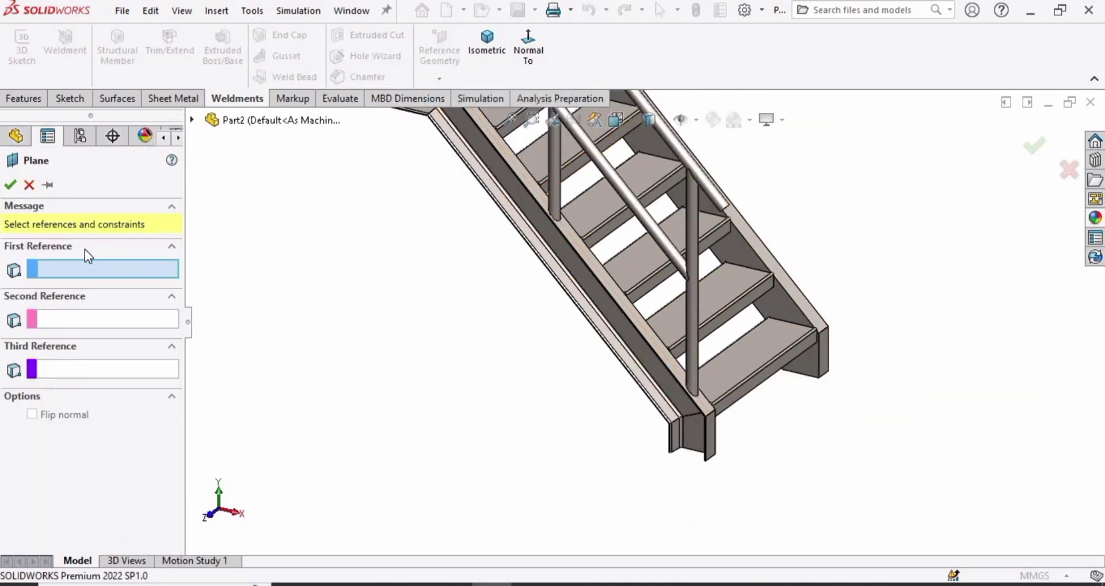
{"action": "middle_click_drag", "start_coordinate": [563, 247], "coordinate": [574, 271]}
{"action": "scroll", "coordinate": [574, 271], "scroll_direction": "up", "scroll_amount": 5}
{"action": "scroll", "coordinate": [769, 382], "scroll_direction": "down", "scroll_amount": 5}
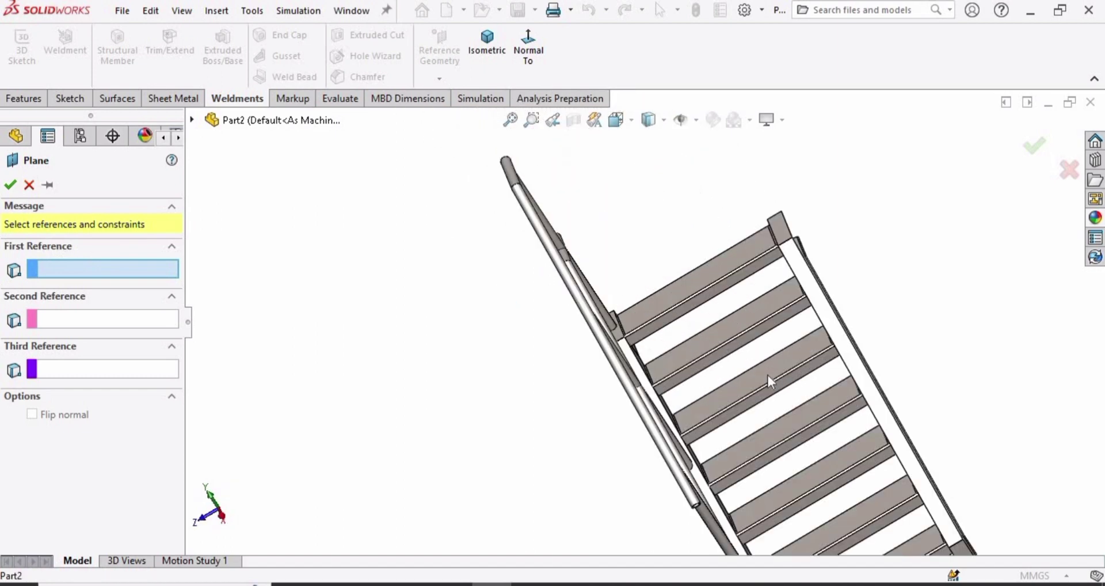
{"action": "middle_click_drag", "start_coordinate": [769, 382], "coordinate": [718, 351]}
{"action": "scroll", "coordinate": [718, 351], "scroll_direction": "down", "scroll_amount": 5}
{"action": "left_click", "coordinate": [511, 343]}
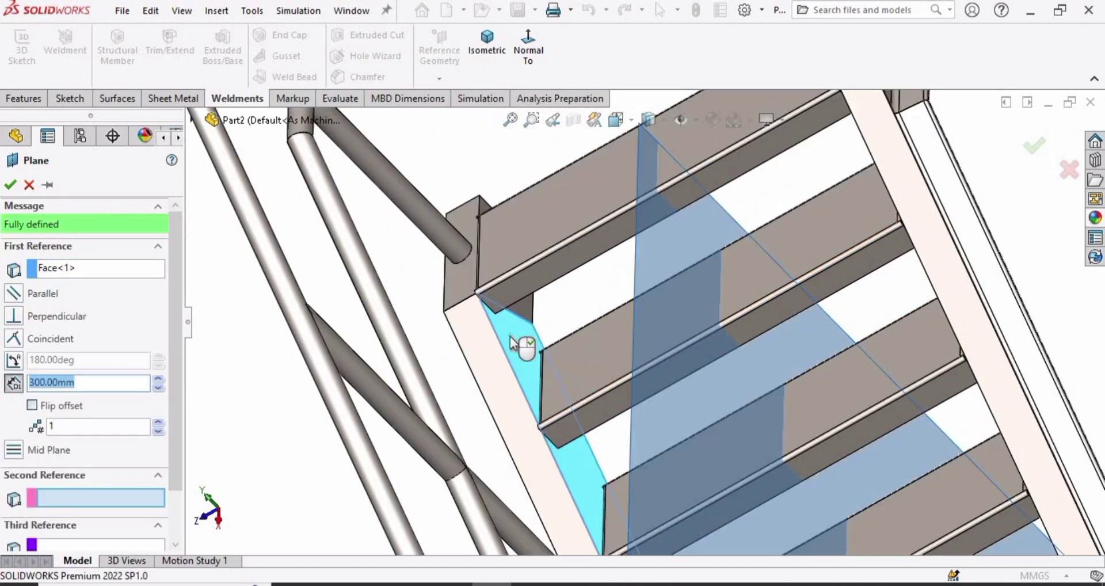
Add the inner face of the opposite stringer as second reference and create the mid plane between both stringers.
{"action": "scroll", "coordinate": [784, 288], "scroll_direction": "up", "scroll_amount": 3}
{"action": "middle_click_drag", "start_coordinate": [794, 276], "coordinate": [813, 308]}
{"action": "scroll", "coordinate": [803, 322], "scroll_direction": "down", "scroll_amount": 5}
{"action": "left_click", "coordinate": [817, 311]}
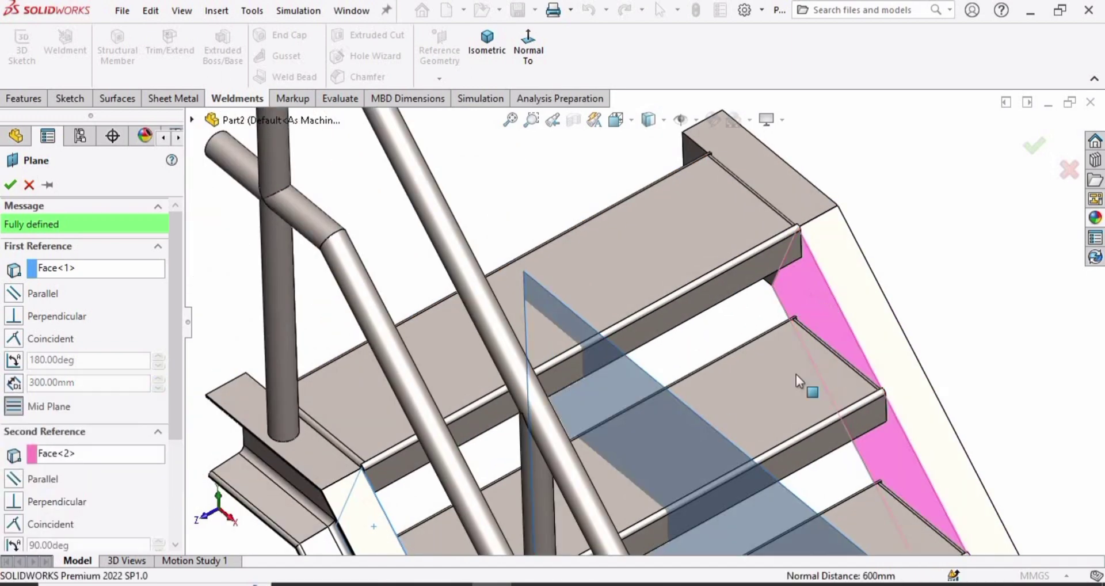
{"action": "scroll", "coordinate": [761, 453], "scroll_direction": "up", "scroll_amount": 4}
{"action": "middle_click_drag", "start_coordinate": [761, 453], "coordinate": [576, 477]}
{"action": "left_click", "coordinate": [8, 185]}
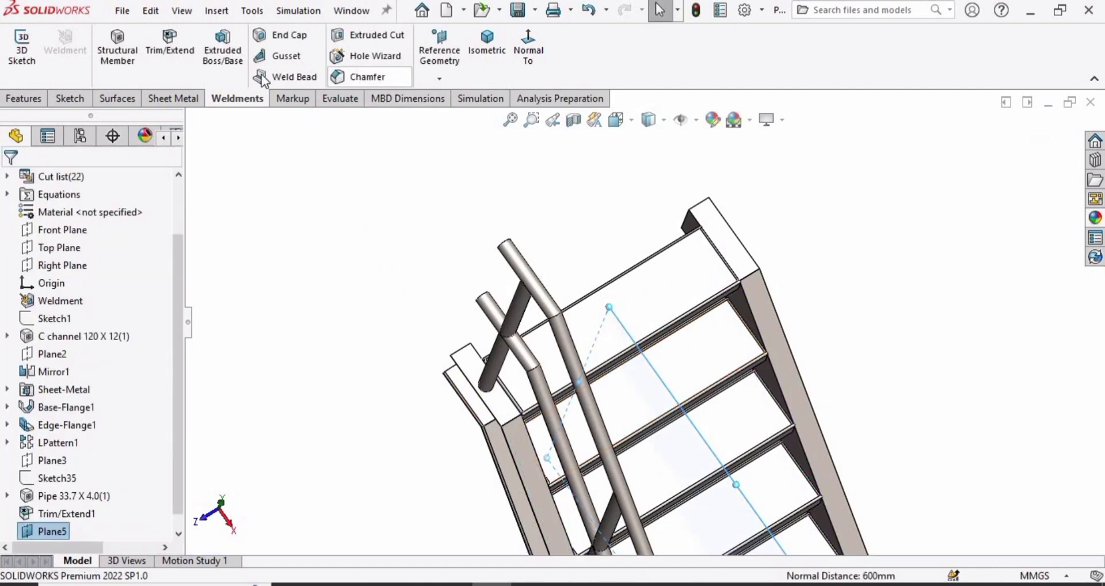
Start mirroring bodies with the new mid plane, Plane5, as the mirror plane.
{"action": "scroll", "coordinate": [391, 91], "scroll_direction": "up", "scroll_amount": 4}
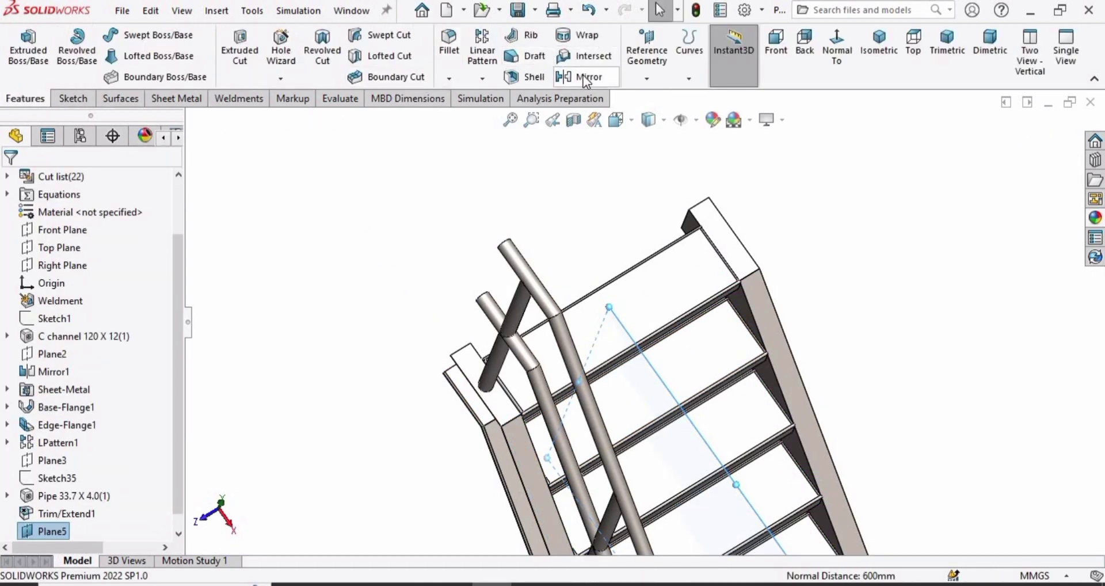
{"action": "left_click", "coordinate": [584, 78]}
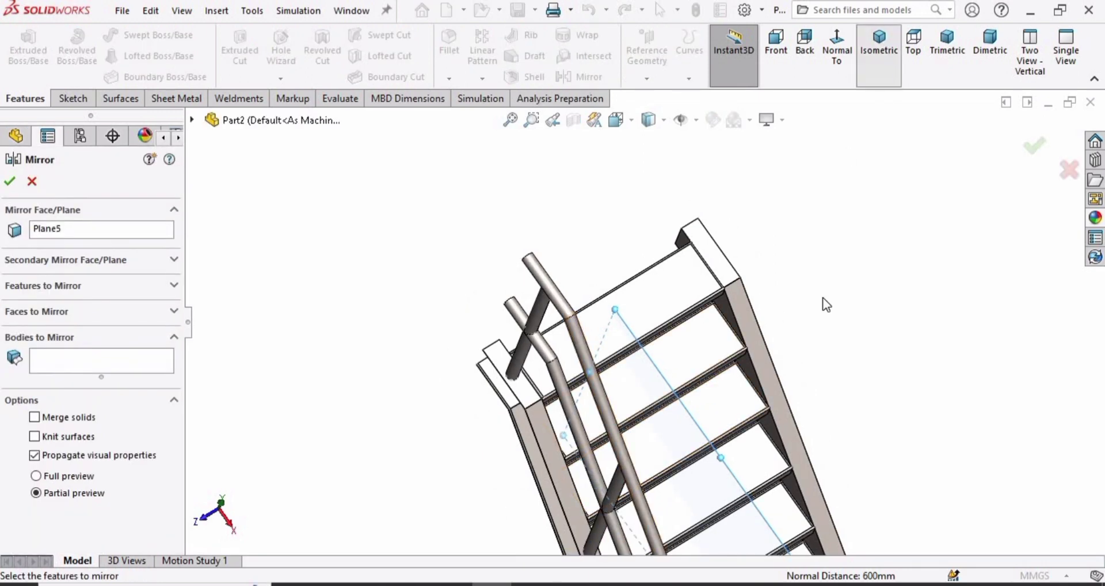
{"action": "key", "text": "ctrl+7"}
{"action": "scroll", "coordinate": [529, 249], "scroll_direction": "down", "scroll_amount": 2}
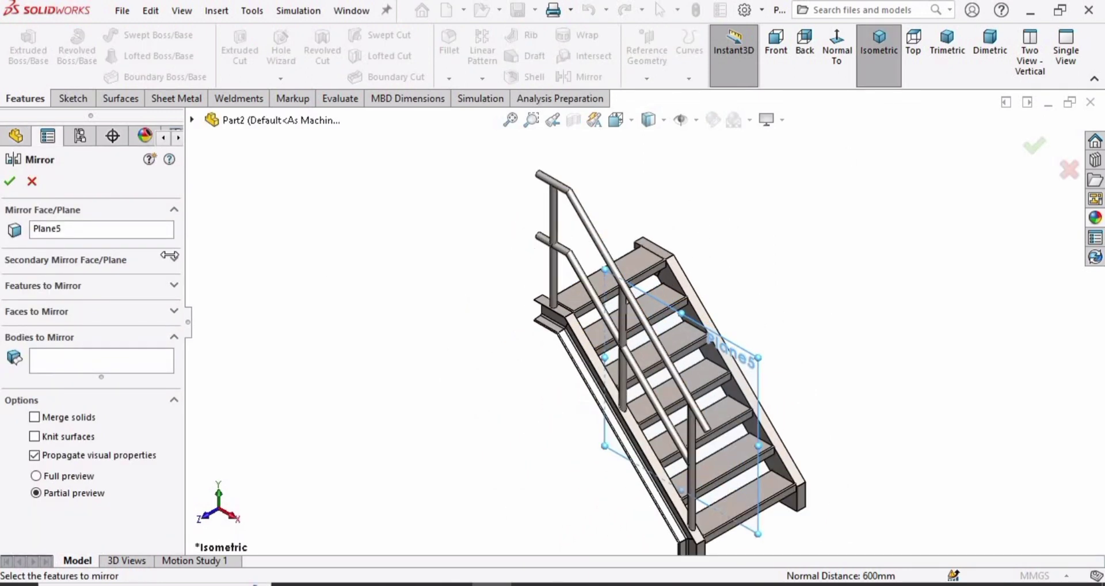
{"action": "left_click", "coordinate": [72, 230]}
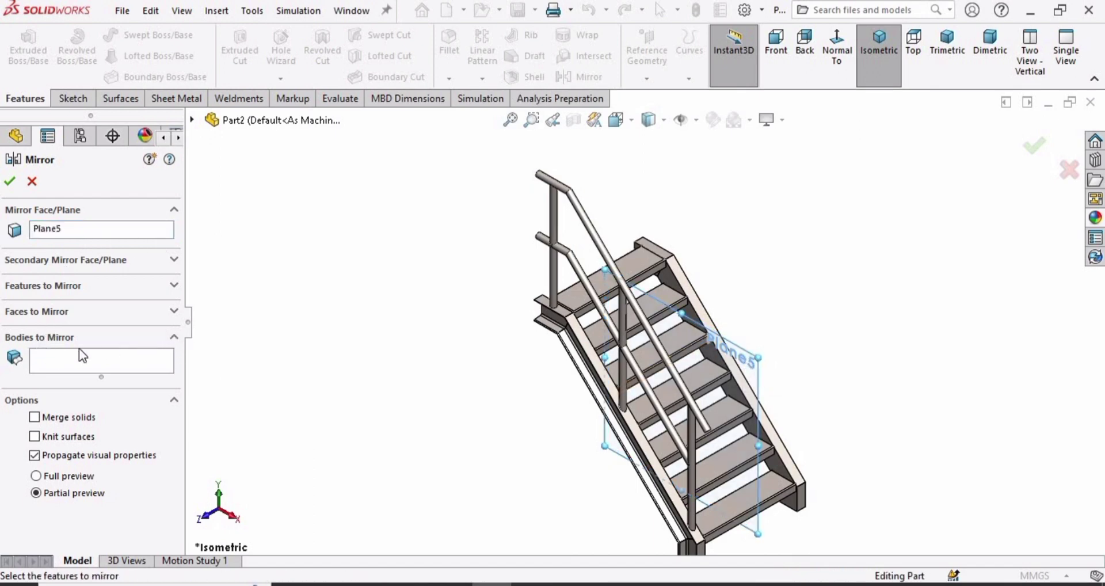
Select both pipe segments of the top post, both horizontal rail ends and the lower sloping rail as bodies to mirror.
{"action": "scroll", "coordinate": [659, 380], "scroll_direction": "down", "scroll_amount": 3}
{"action": "middle_click_drag", "start_coordinate": [659, 380], "coordinate": [579, 296]}
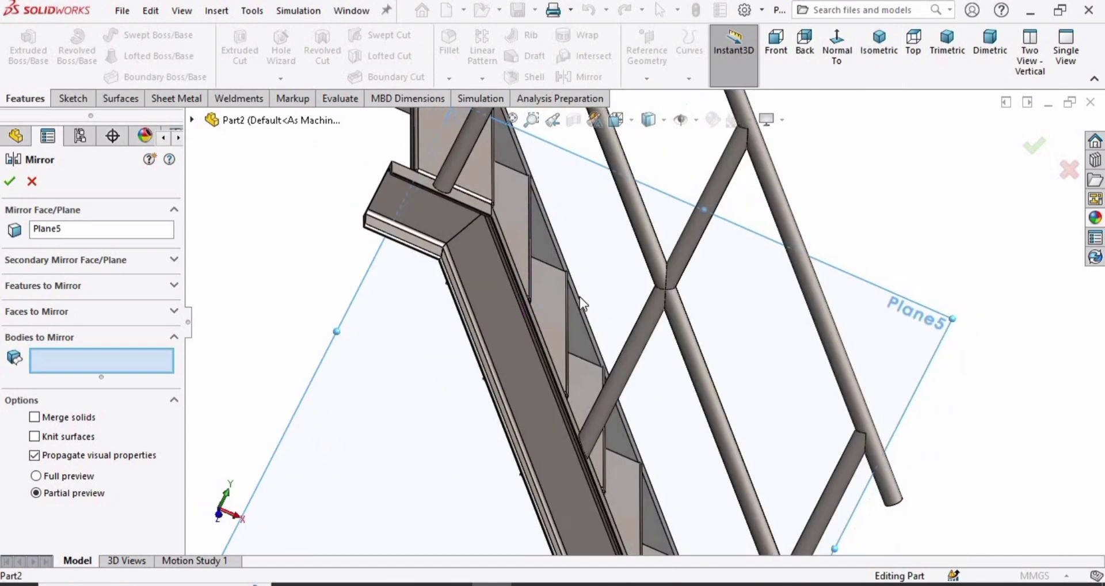
{"action": "scroll", "coordinate": [579, 296], "scroll_direction": "up", "scroll_amount": 3}
{"action": "scroll", "coordinate": [602, 173], "scroll_direction": "down", "scroll_amount": 4}
{"action": "left_click", "coordinate": [613, 183]}
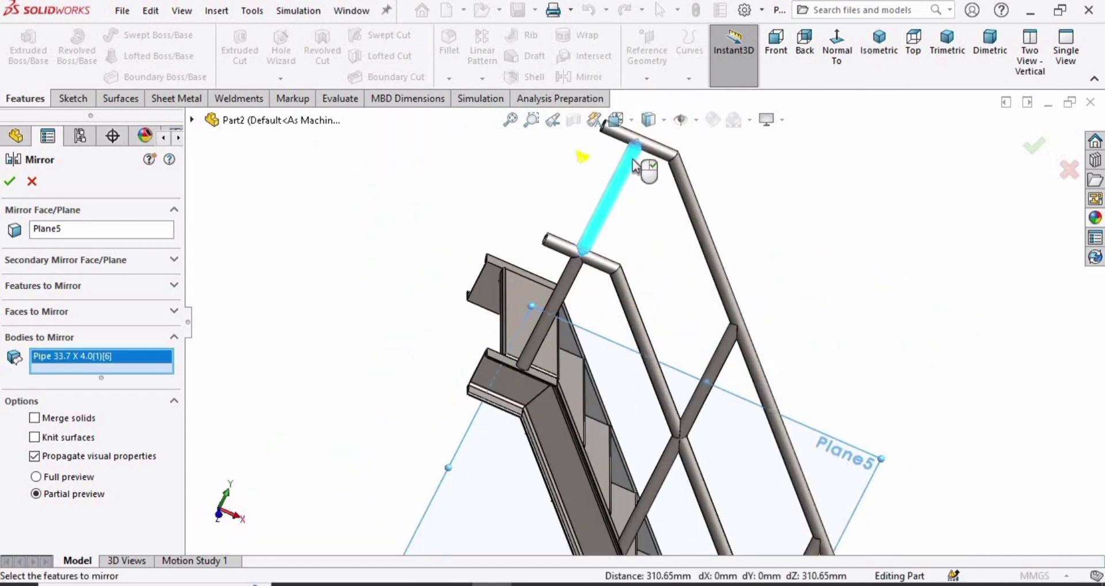
{"action": "left_click", "coordinate": [648, 145]}
{"action": "left_click", "coordinate": [601, 260]}
{"action": "left_click", "coordinate": [561, 293]}
{"action": "left_click", "coordinate": [632, 311]}
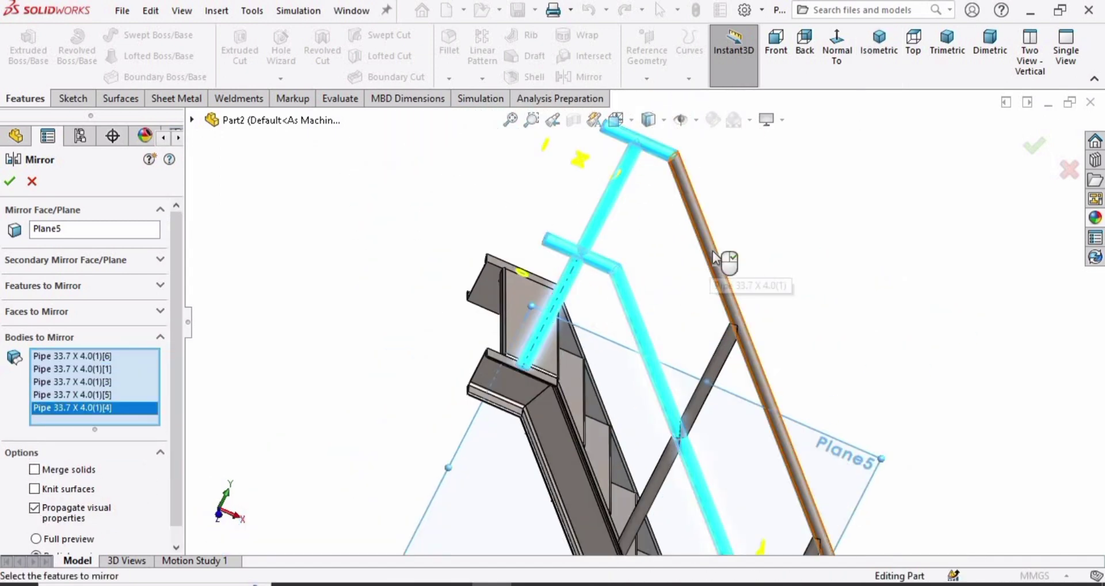
Add the upper sloping rail, both middle post segments and the lowest post to the bodies, and create the mirrored handrail.
{"action": "left_click", "coordinate": [719, 253]}
{"action": "left_click", "coordinate": [732, 438]}
{"action": "scroll", "coordinate": [614, 437], "scroll_direction": "down", "scroll_amount": 3}
{"action": "left_click", "coordinate": [617, 437]}
{"action": "scroll", "coordinate": [711, 451], "scroll_direction": "up", "scroll_amount": 3}
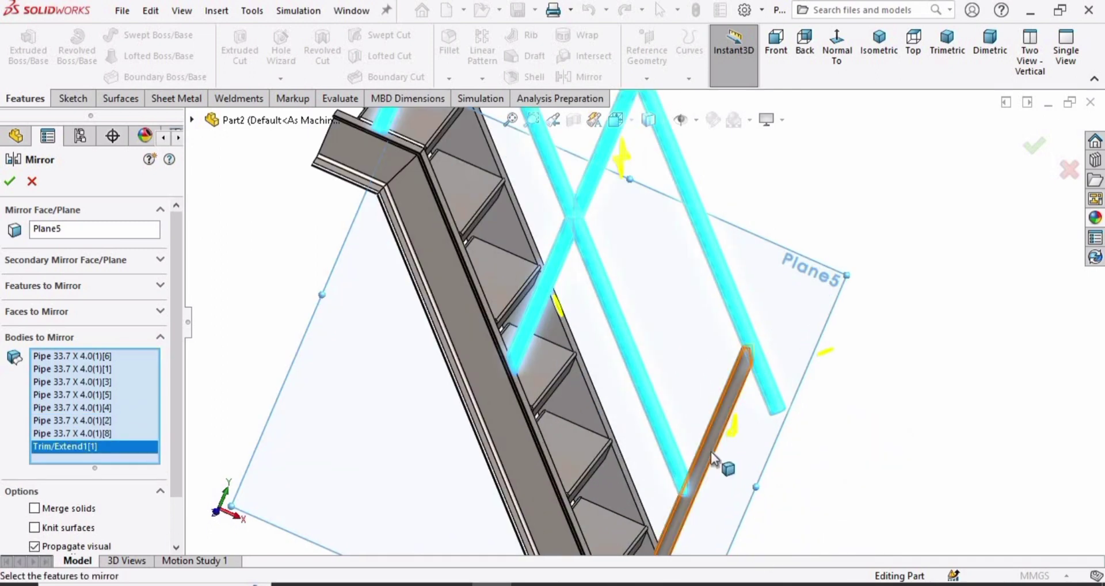
{"action": "left_click", "coordinate": [710, 451]}
{"action": "scroll", "coordinate": [710, 452], "scroll_direction": "up", "scroll_amount": 3}
{"action": "left_click", "coordinate": [11, 182]}
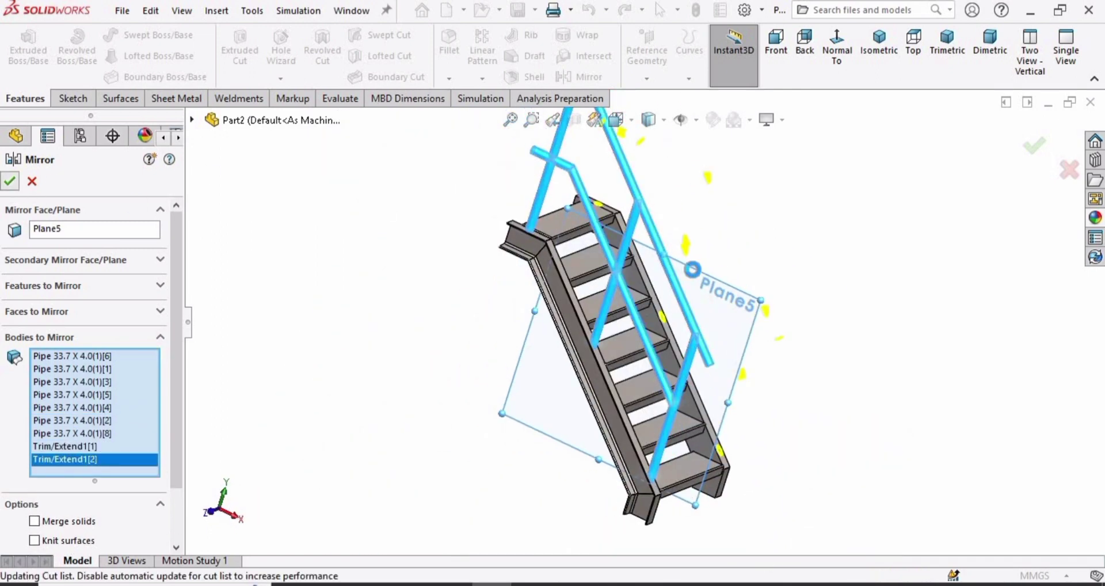
Hide the mid plane, Plane5, that crosses the staircase.
{"action": "scroll", "coordinate": [688, 323], "scroll_direction": "up", "scroll_amount": 4}
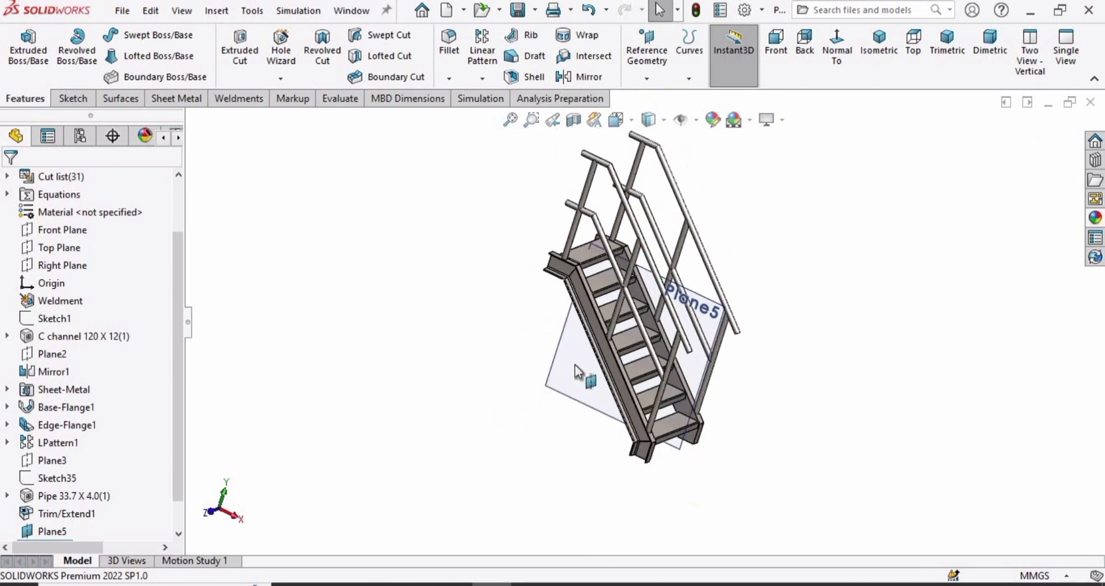
{"action": "right_click", "coordinate": [574, 365]}
{"action": "left_click", "coordinate": [645, 343]}
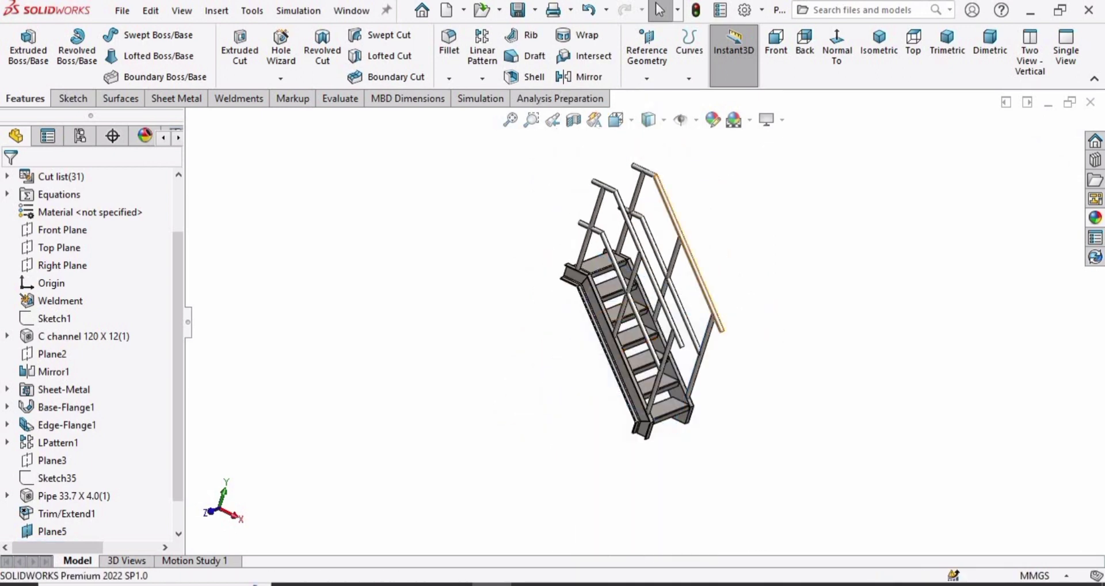
{"action": "left_click", "coordinate": [860, 53]}
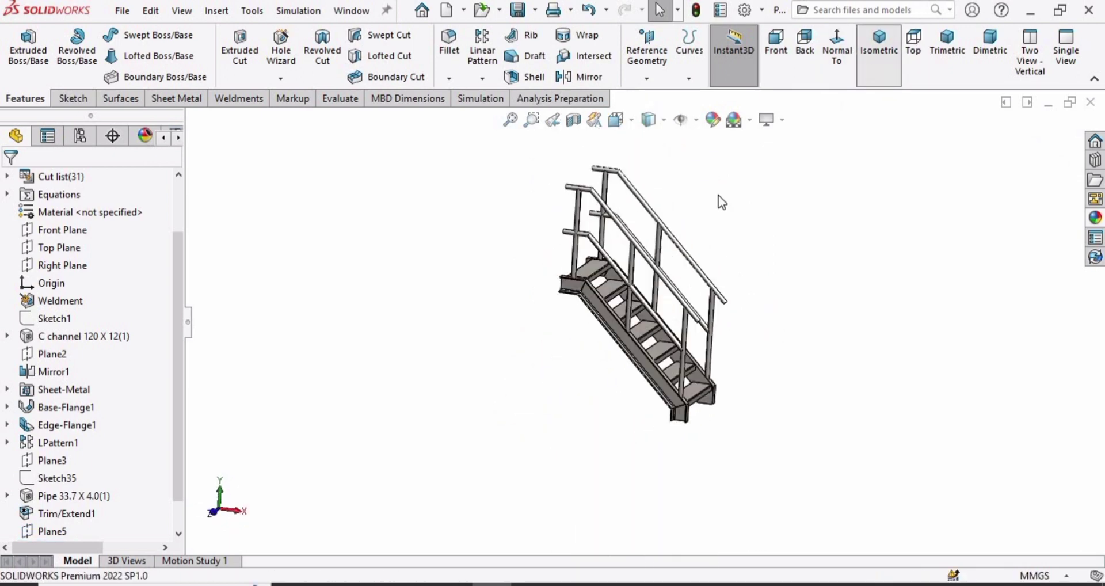
{"action": "middle_click_drag", "start_coordinate": [641, 253], "coordinate": [596, 504]}
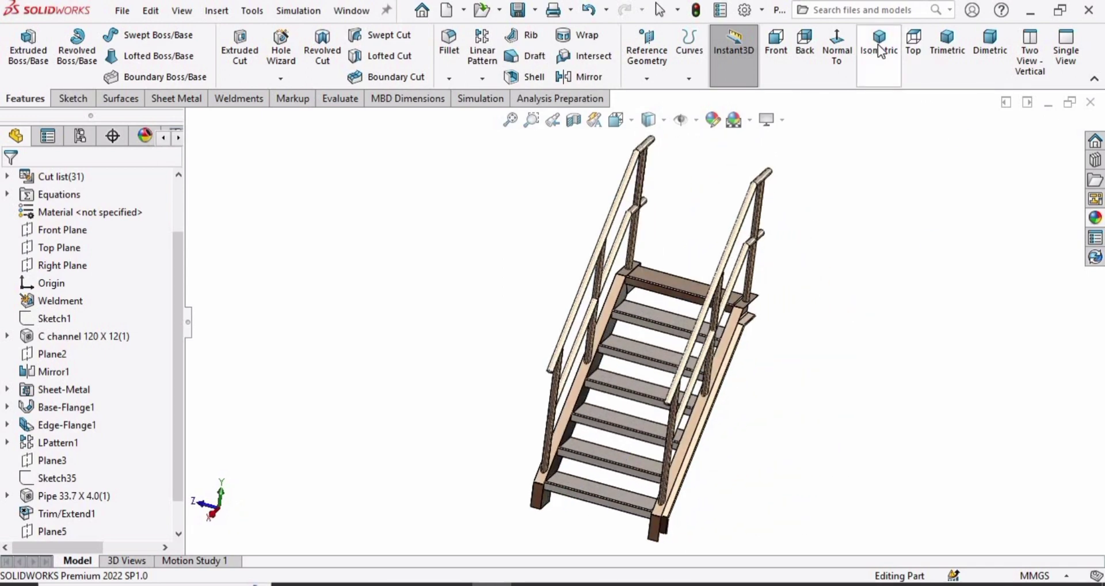